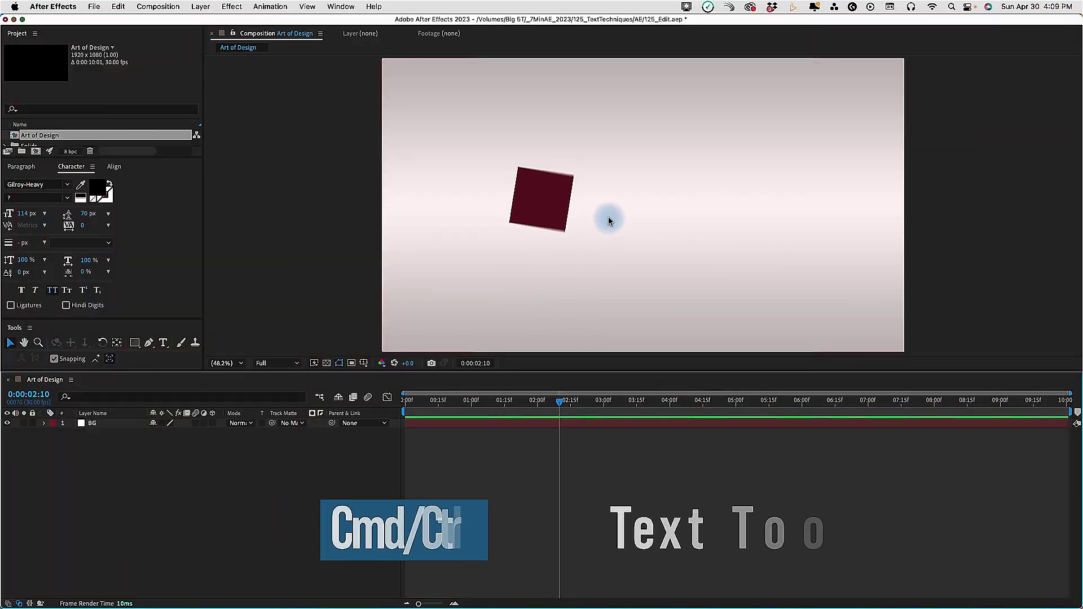
Create a 'the art of' text layer and centre it horizontally in the composition.
{"action": "key", "text": "super+t"}
{"action": "left_click", "coordinate": [590, 191]}
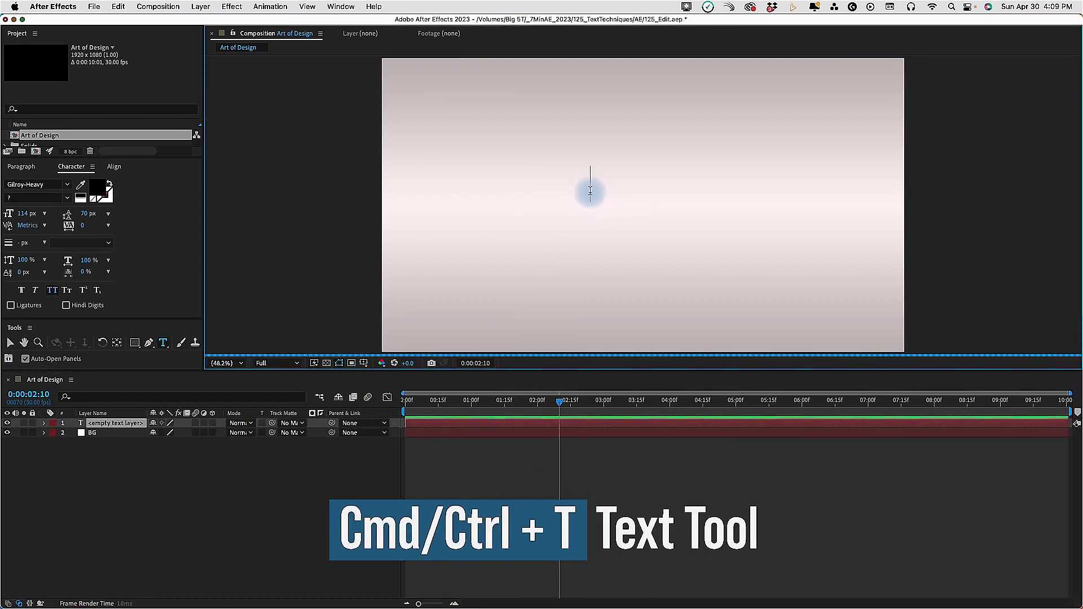
{"action": "type", "text": "the art of"}
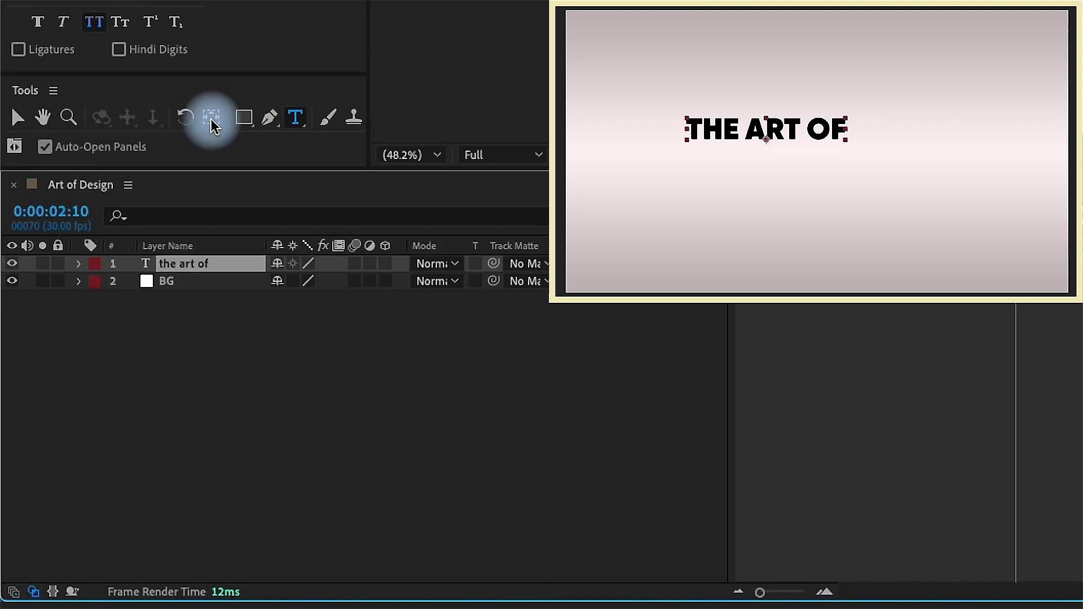
{"action": "left_click", "coordinate": [212, 117]}
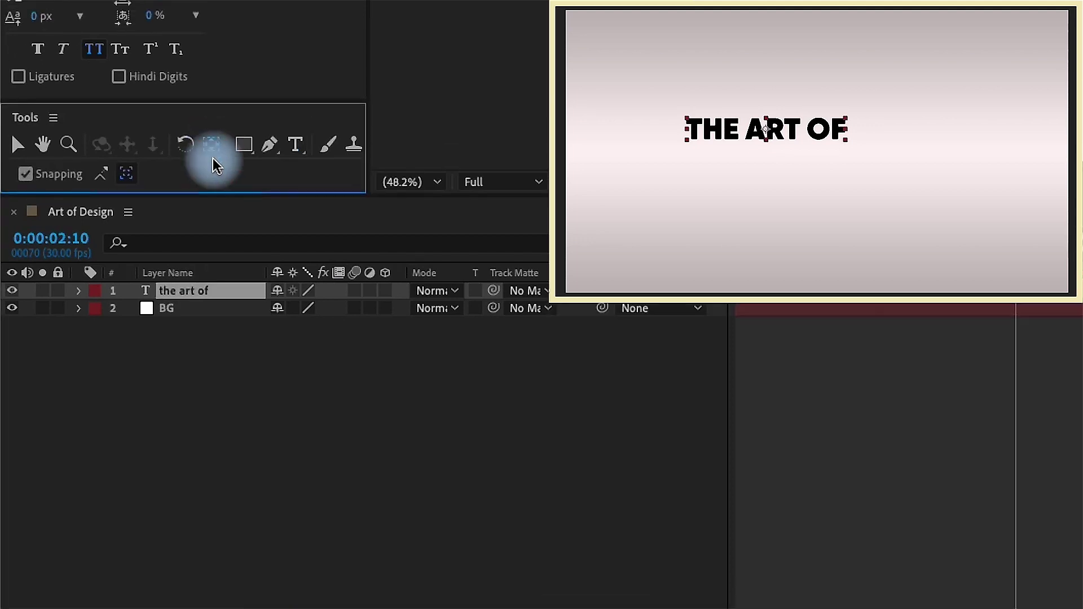
{"action": "left_click", "coordinate": [206, 53]}
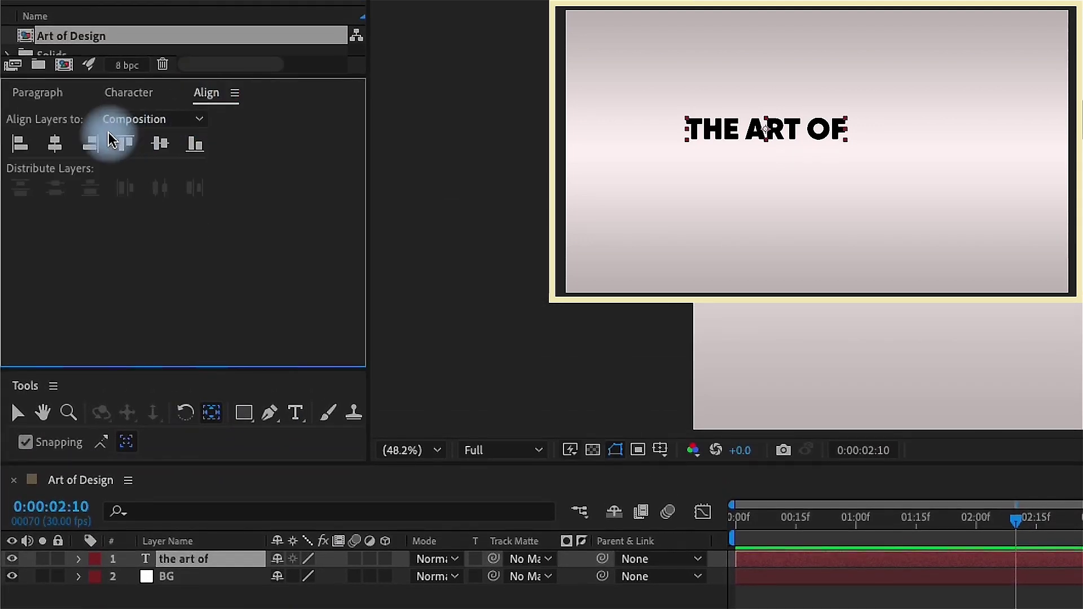
{"action": "left_click", "coordinate": [55, 146]}
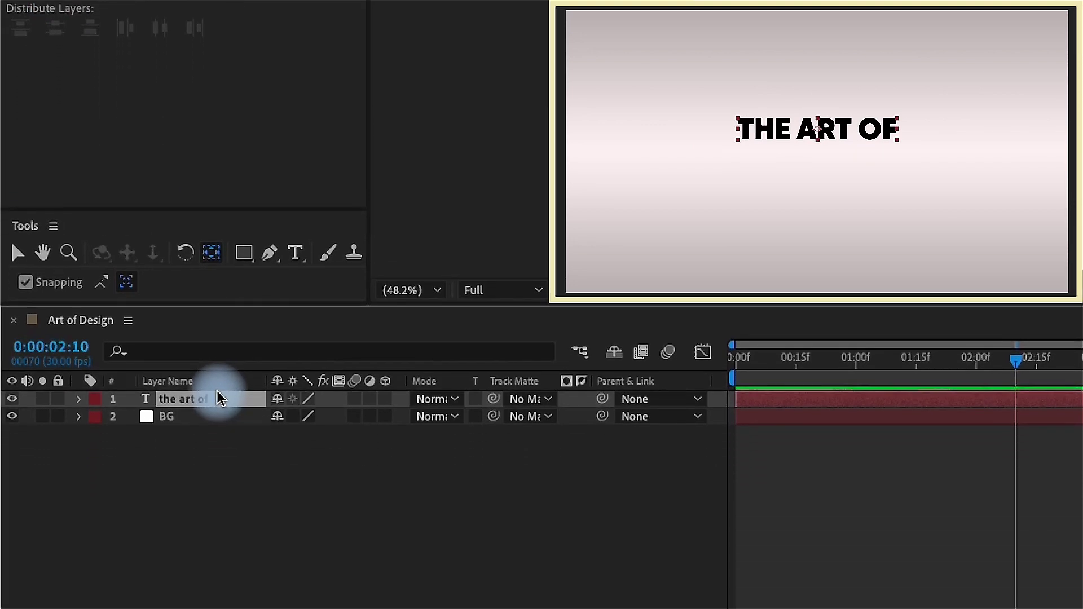
Duplicate the layer below the original, retype it as 'design' and scale it to about 149%.
{"action": "key", "text": "ctrl+d"}
{"action": "key", "text": "p"}
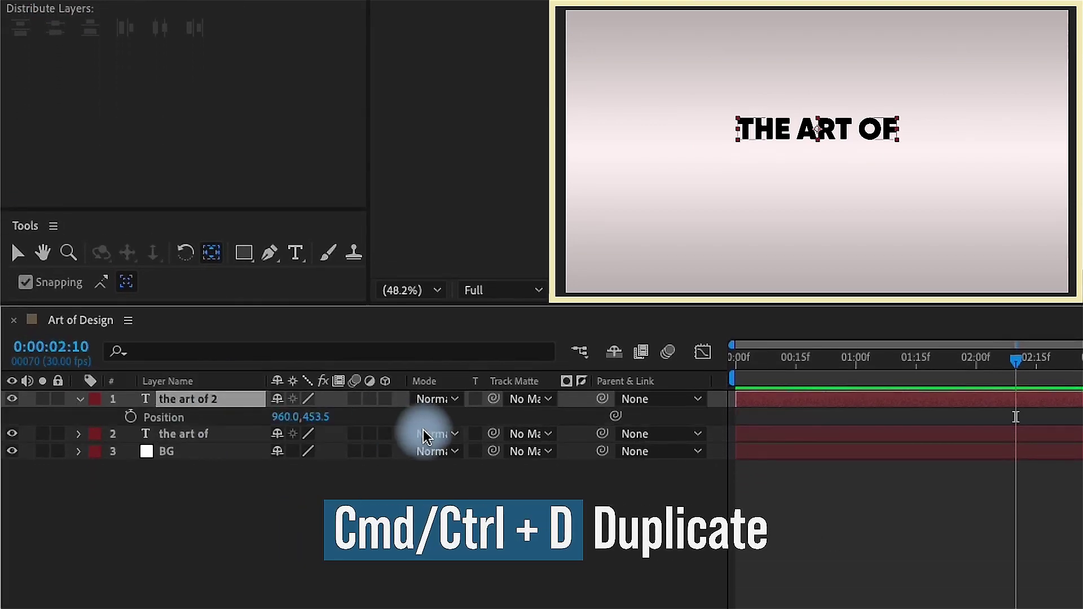
{"action": "left_click_drag", "start_coordinate": [322, 415], "coordinate": [443, 411]}
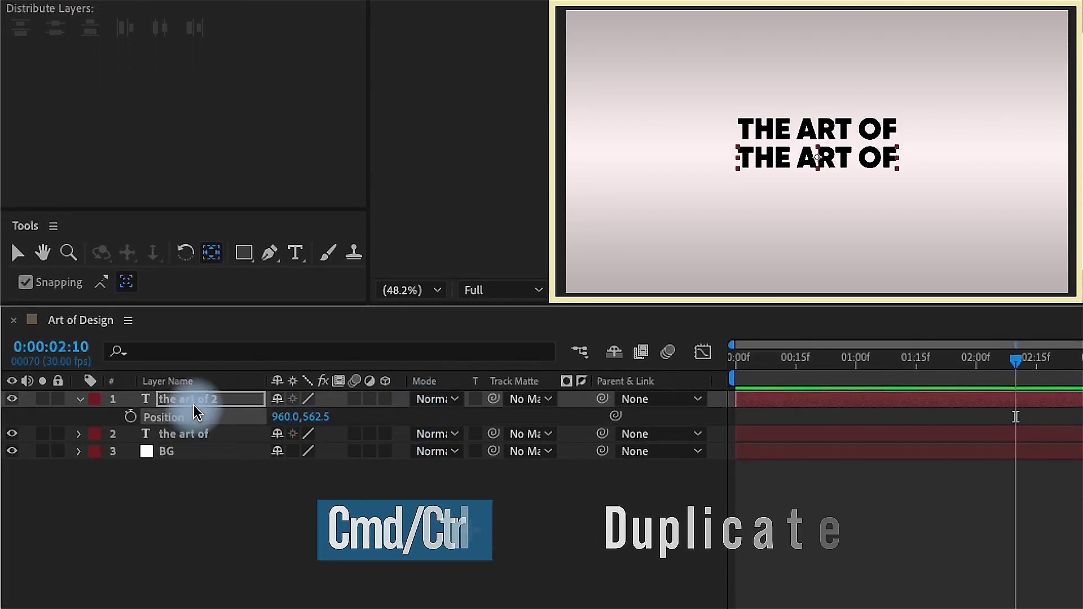
{"action": "double_click", "coordinate": [198, 399]}
{"action": "type", "text": "d"}
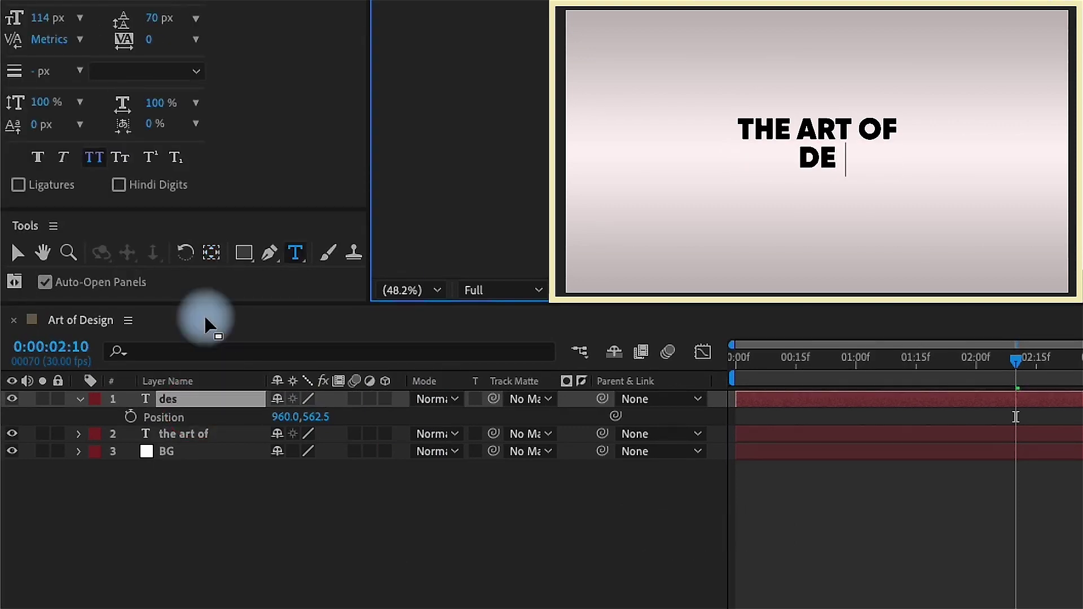
{"action": "left_click", "coordinate": [229, 398]}
{"action": "key", "text": "s"}
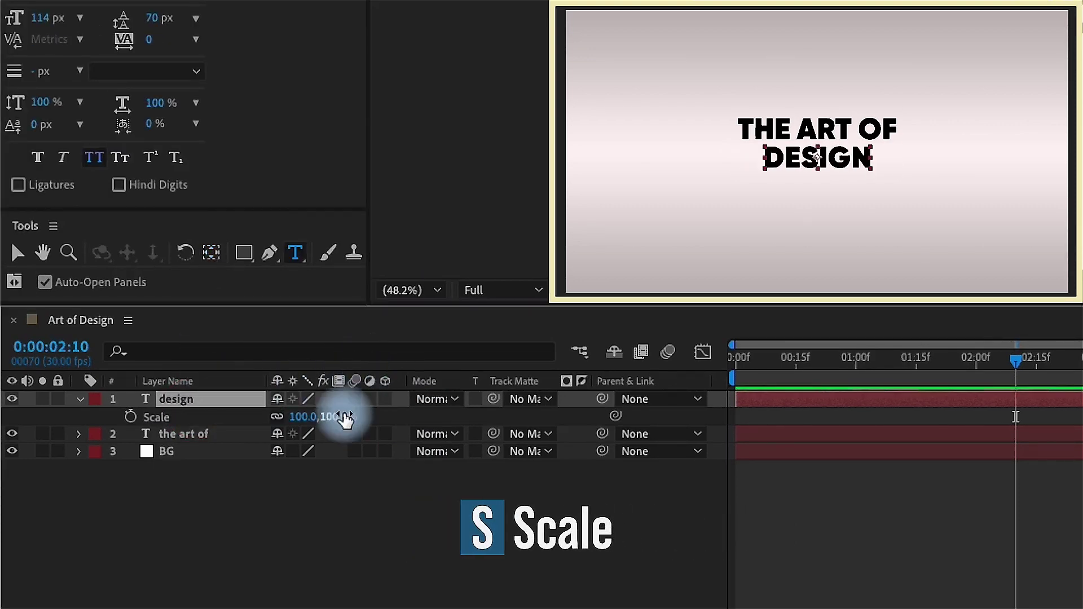
{"action": "left_click_drag", "start_coordinate": [302, 430], "coordinate": [698, 306]}
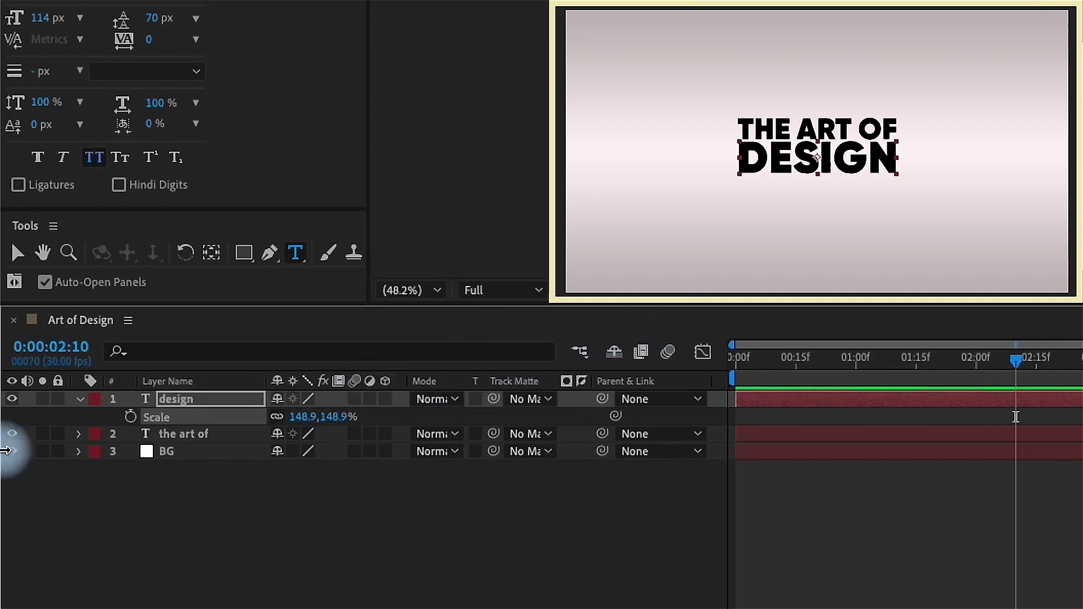
Nudge both title text layers slightly down together.
{"action": "left_click", "coordinate": [212, 434], "text": "shift"}
{"action": "key", "text": "p"}
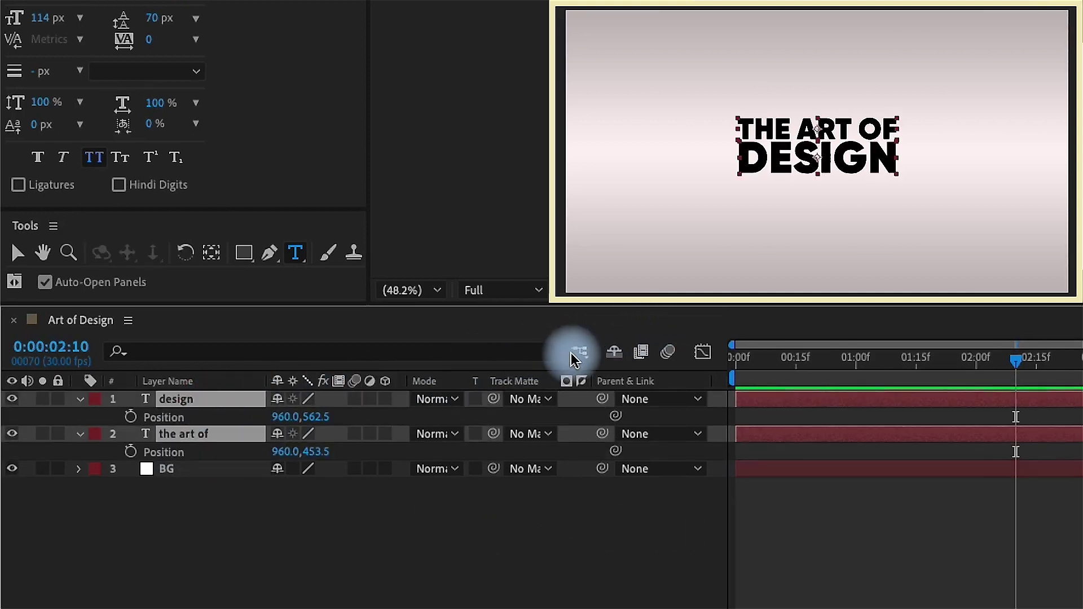
{"action": "left_click_drag", "start_coordinate": [317, 417], "coordinate": [380, 404]}
{"action": "left_click", "coordinate": [197, 407]}
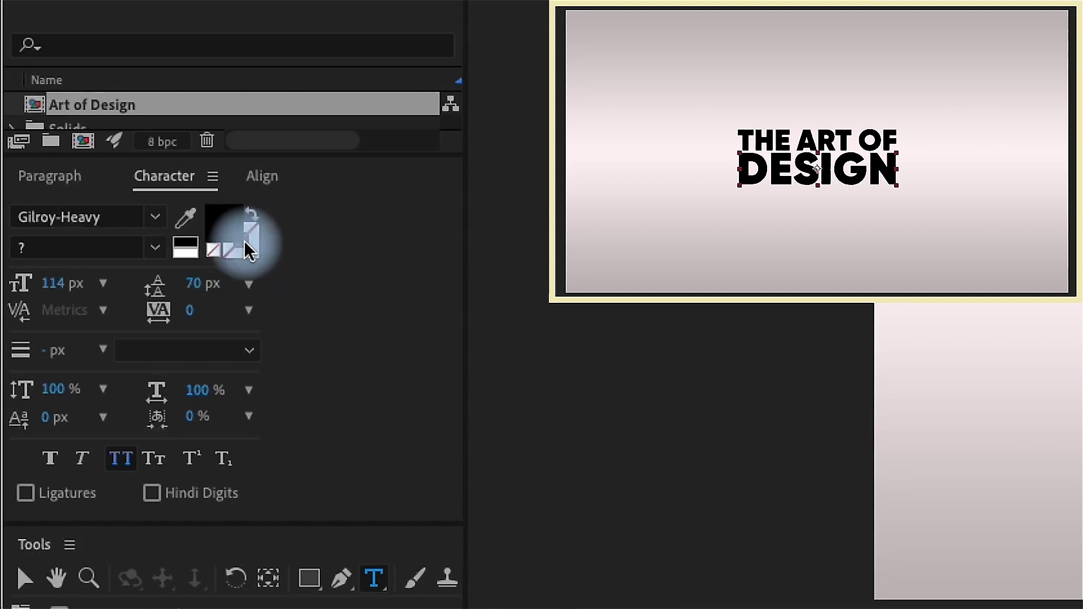
Set DESIGN to No Fill with a black 3 px stroke in the Character panel.
{"action": "key", "text": "v"}
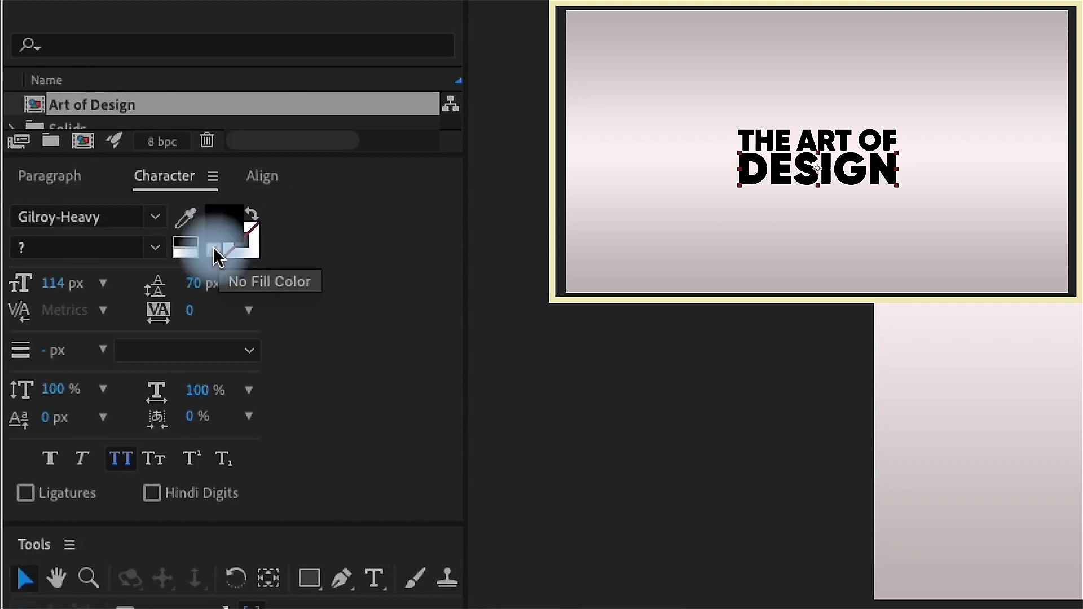
{"action": "left_click", "coordinate": [218, 255]}
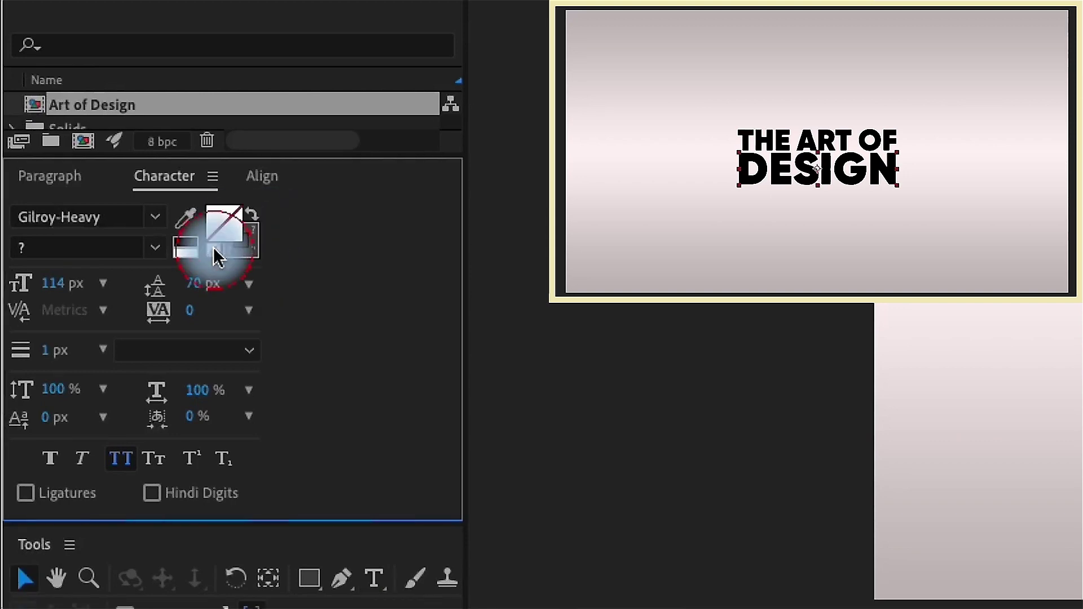
{"action": "double_click", "coordinate": [252, 262]}
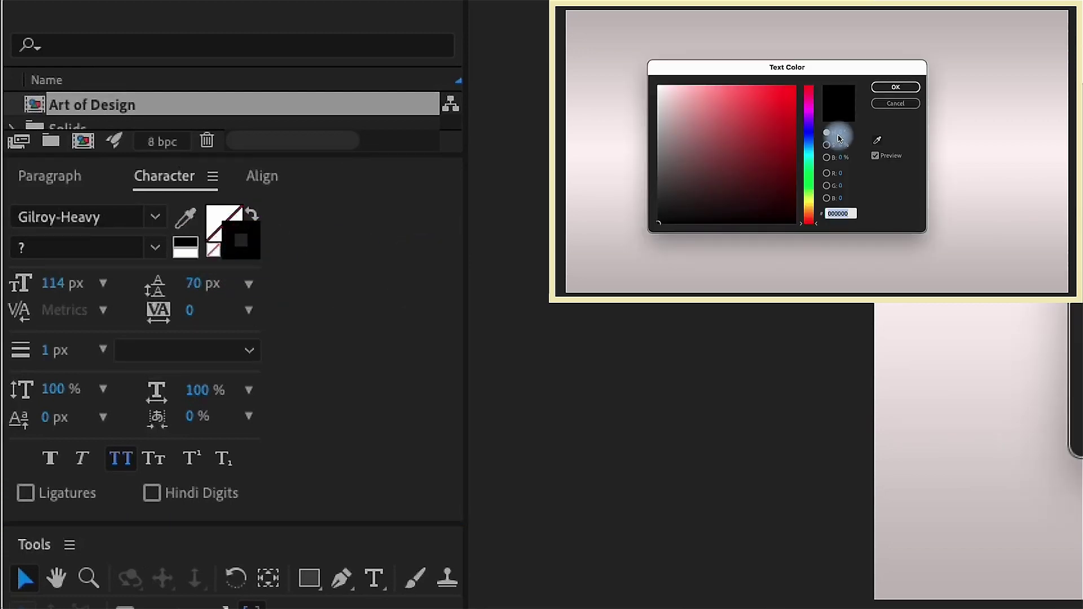
{"action": "left_click", "coordinate": [909, 86]}
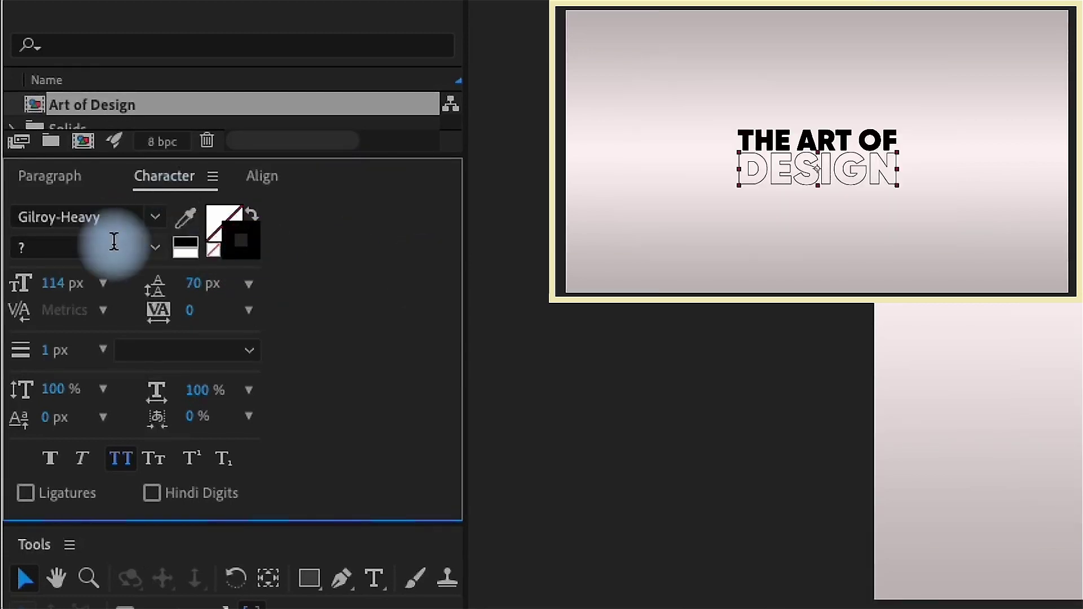
{"action": "left_click", "coordinate": [55, 361]}
{"action": "type", "text": "3"}
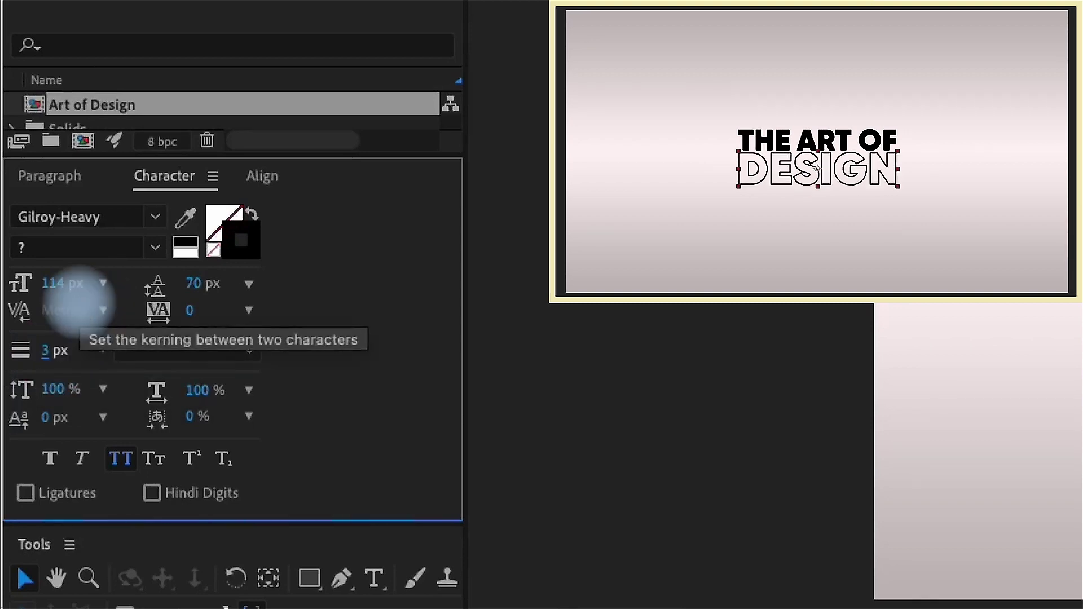
{"action": "left_click", "coordinate": [61, 367]}
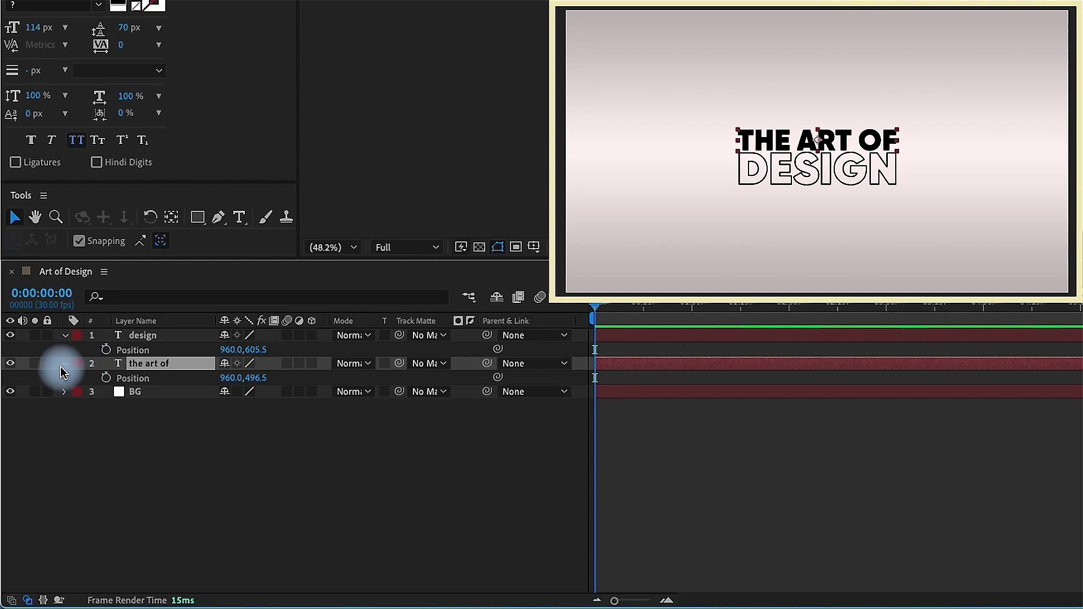
Enable per-character 3D on THE ART OF and add a Position text animator.
{"action": "left_click", "coordinate": [64, 365]}
{"action": "left_click", "coordinate": [63, 364]}
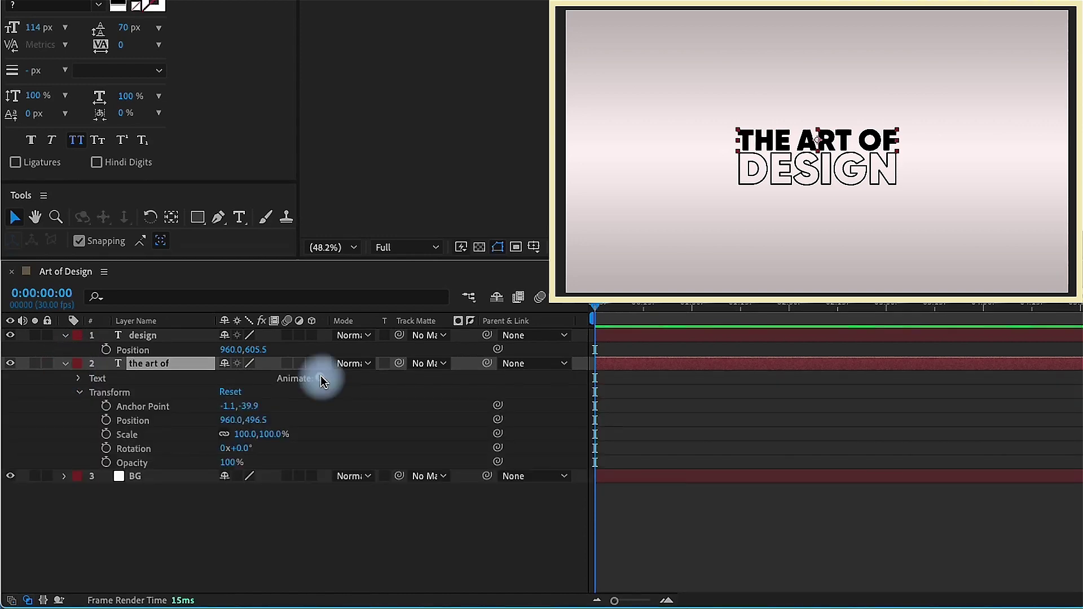
{"action": "left_click", "coordinate": [320, 378]}
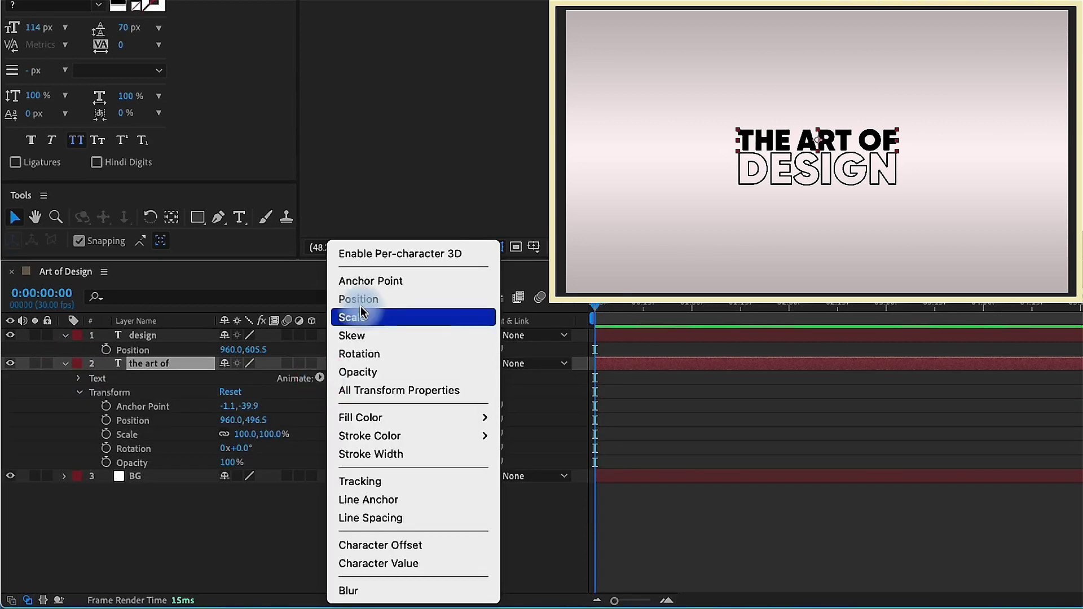
{"action": "left_click", "coordinate": [374, 249]}
{"action": "left_click", "coordinate": [320, 378]}
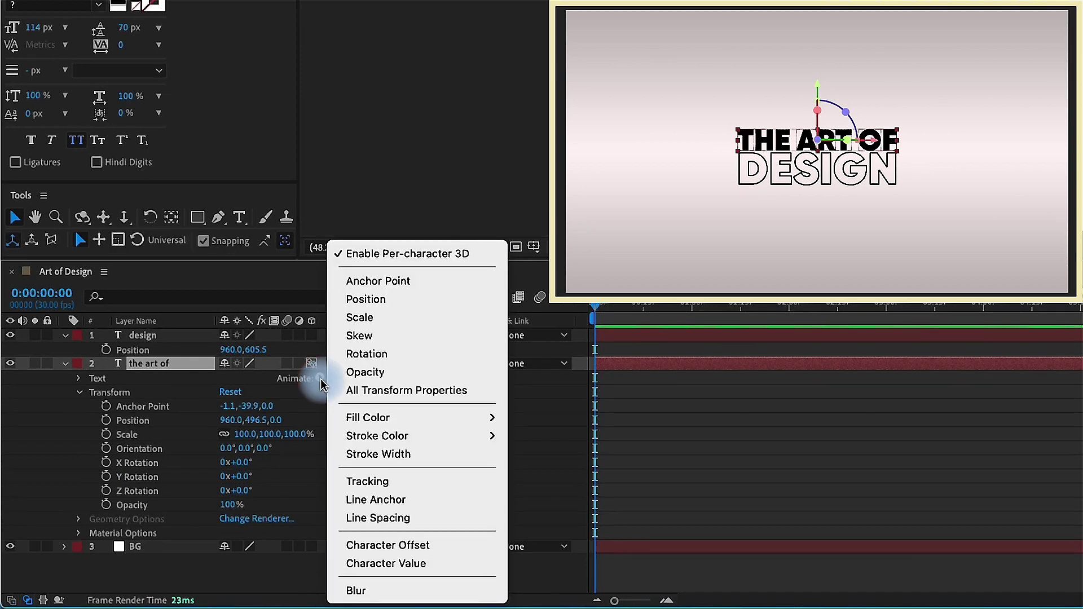
{"action": "left_click", "coordinate": [362, 299]}
Add Opacity and Blur properties to Animator 1 and reveal its Range Selector 1.
{"action": "left_click", "coordinate": [138, 436]}
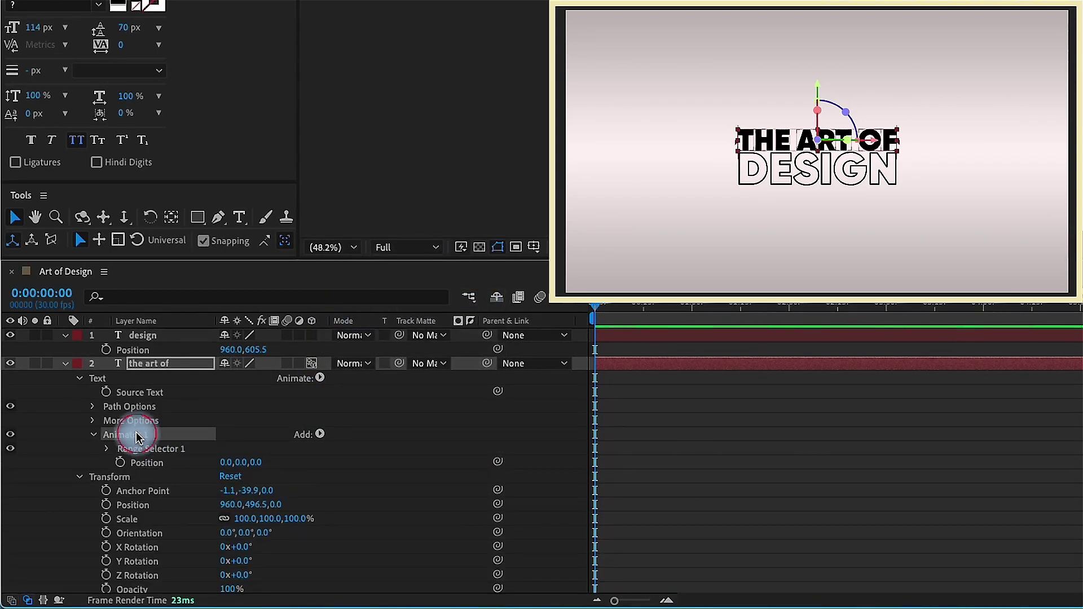
{"action": "left_click", "coordinate": [320, 434]}
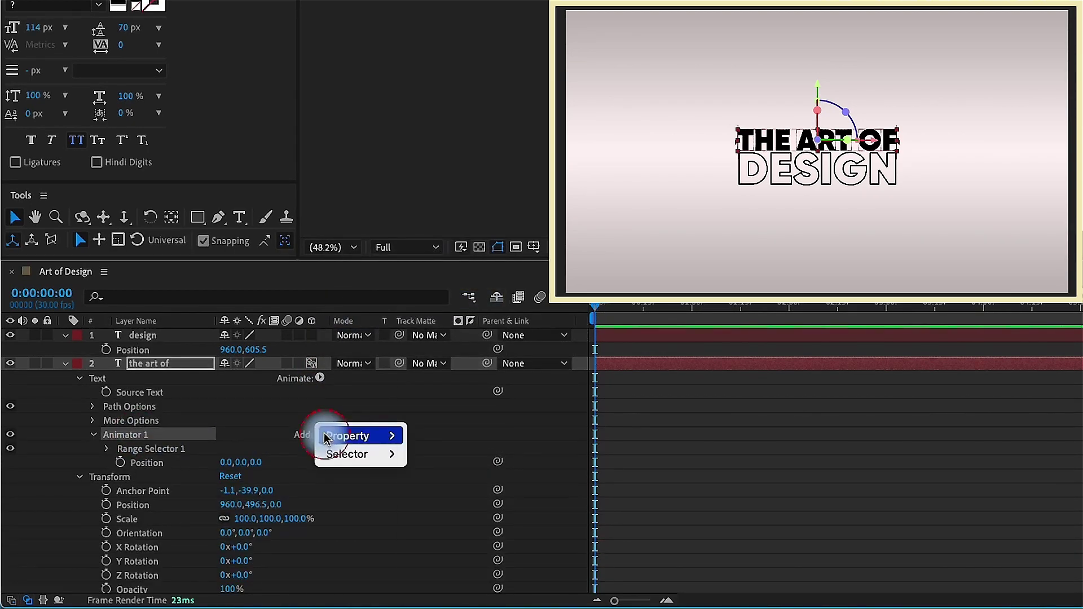
{"action": "mouse_move", "coordinate": [350, 435]}
{"action": "left_click", "coordinate": [458, 373]}
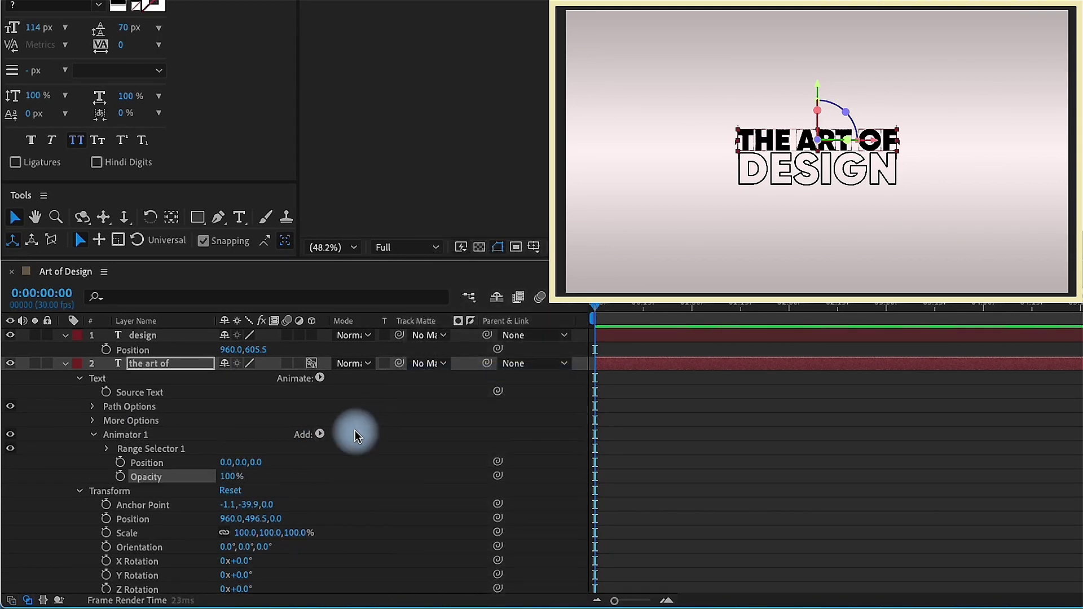
{"action": "left_click", "coordinate": [319, 434]}
{"action": "left_click", "coordinate": [432, 591]}
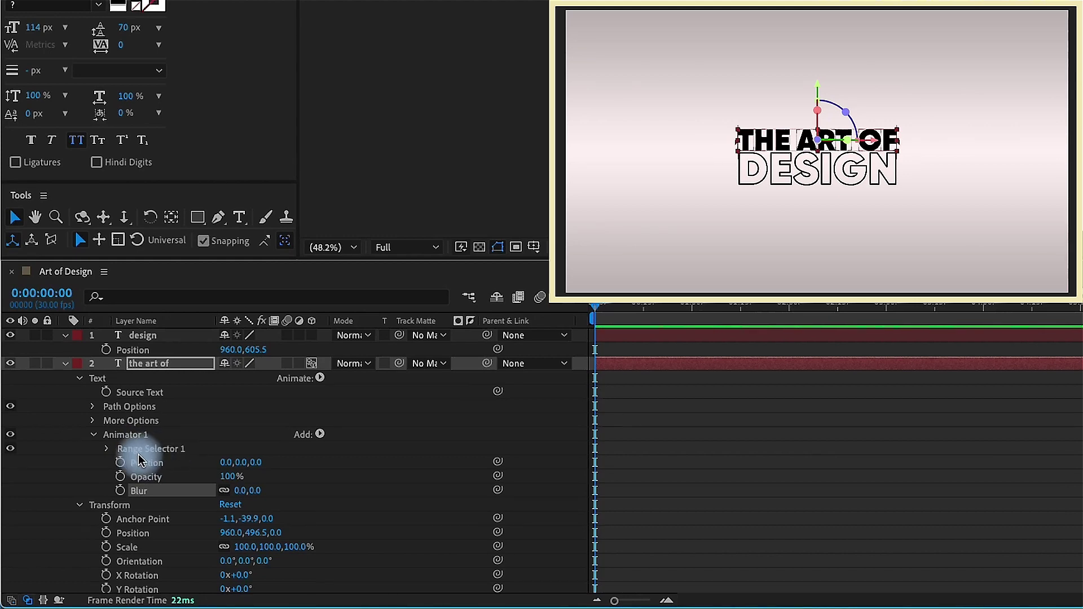
{"action": "left_click", "coordinate": [107, 449]}
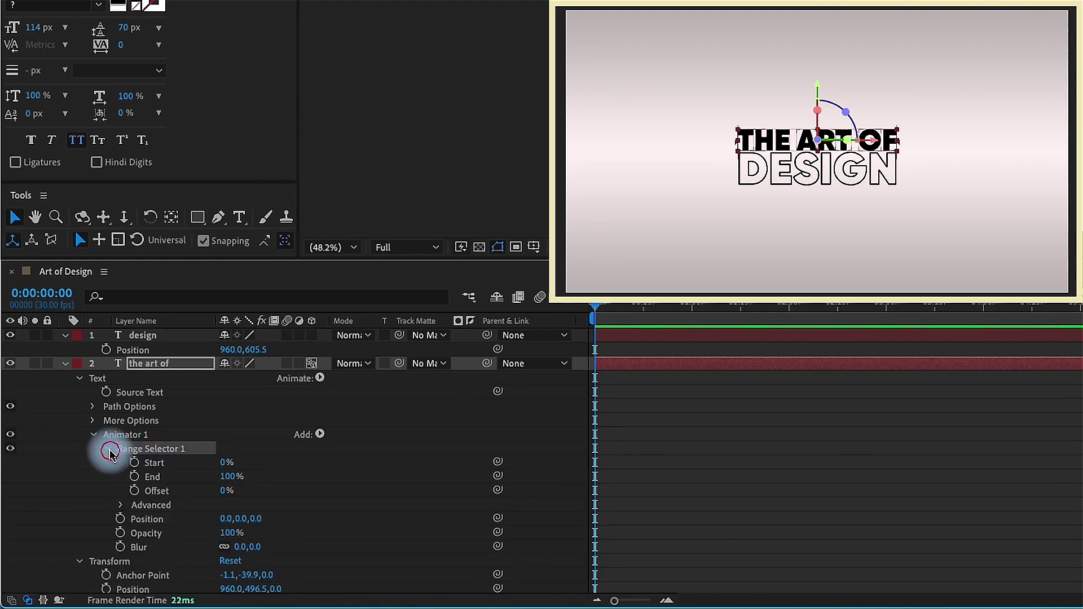
{"action": "left_click", "coordinate": [107, 450]}
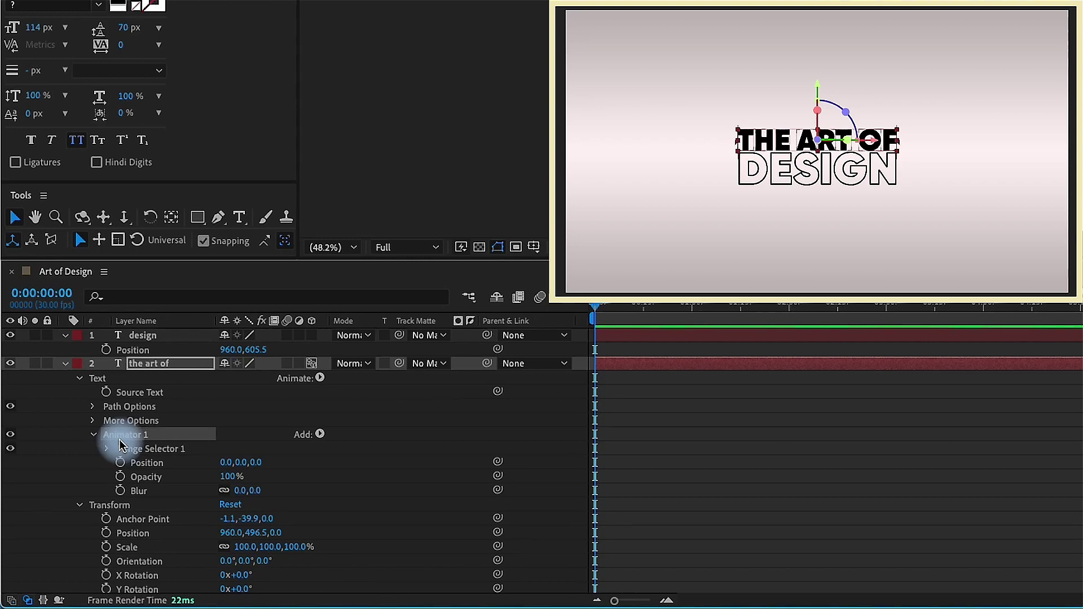
{"action": "left_click", "coordinate": [119, 446]}
Set Animator 1's range shape to Ramp Up, Position Z to -2000, and Offset to -100%.
{"action": "left_click", "coordinate": [122, 507]}
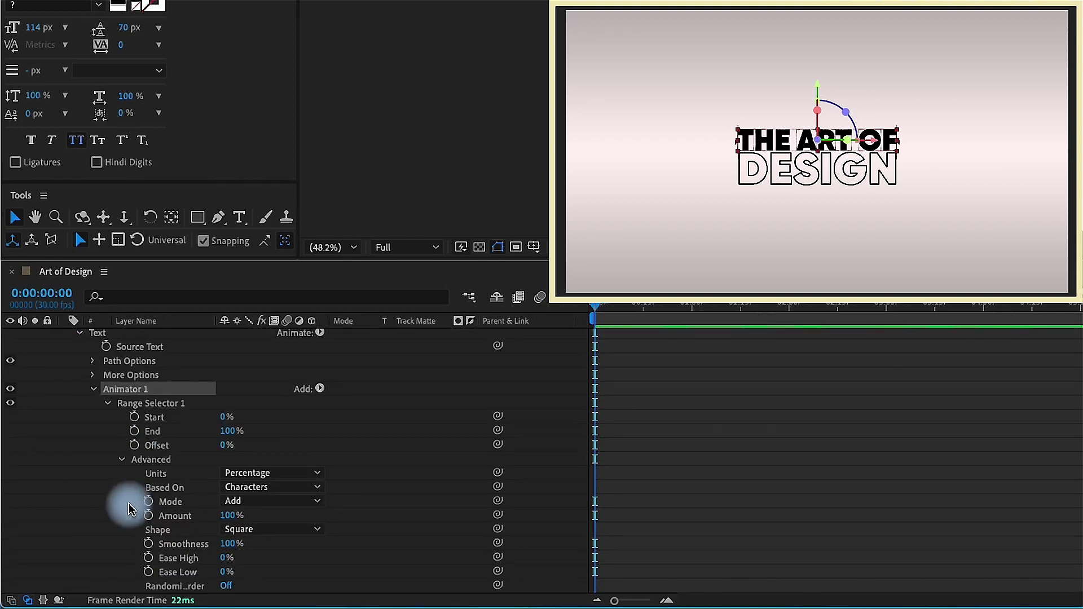
{"action": "left_click", "coordinate": [193, 533]}
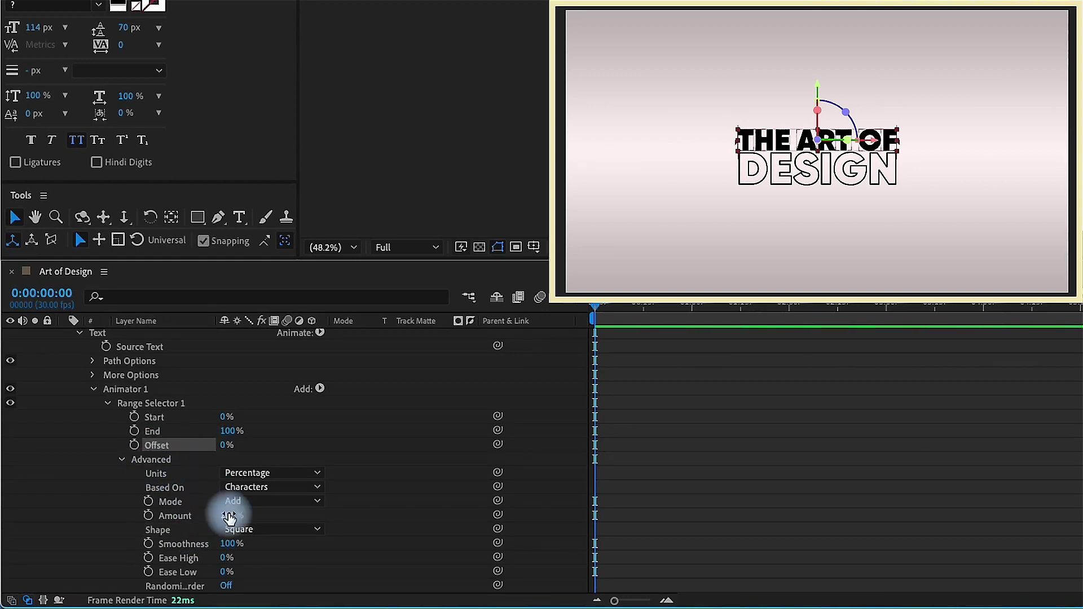
{"action": "left_click", "coordinate": [257, 530]}
{"action": "left_click", "coordinate": [276, 519]}
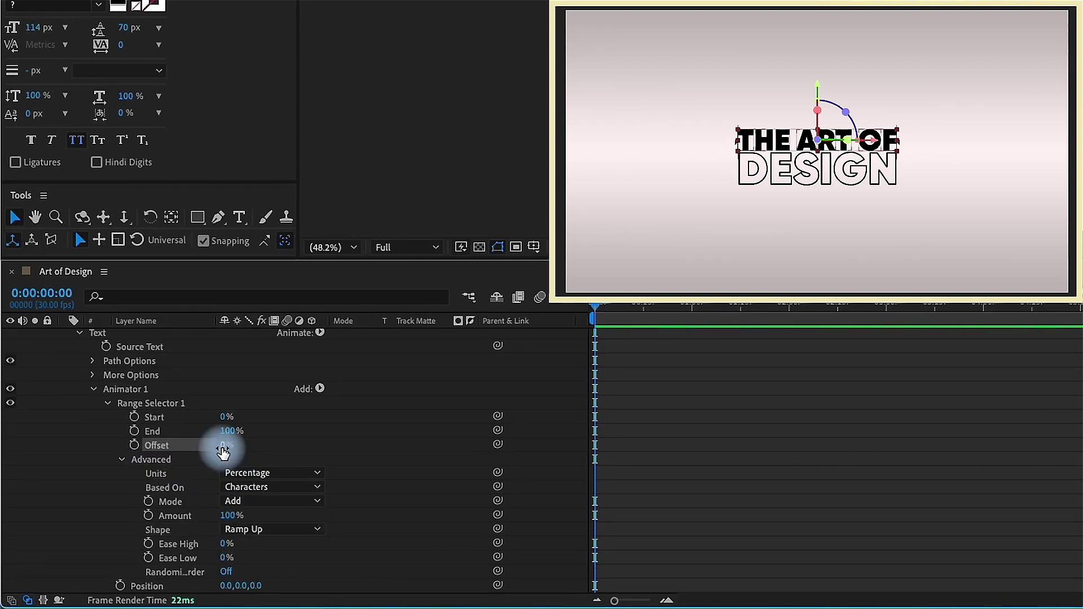
{"action": "scroll", "coordinate": [177, 491], "scroll_direction": "down", "scroll_amount": 2}
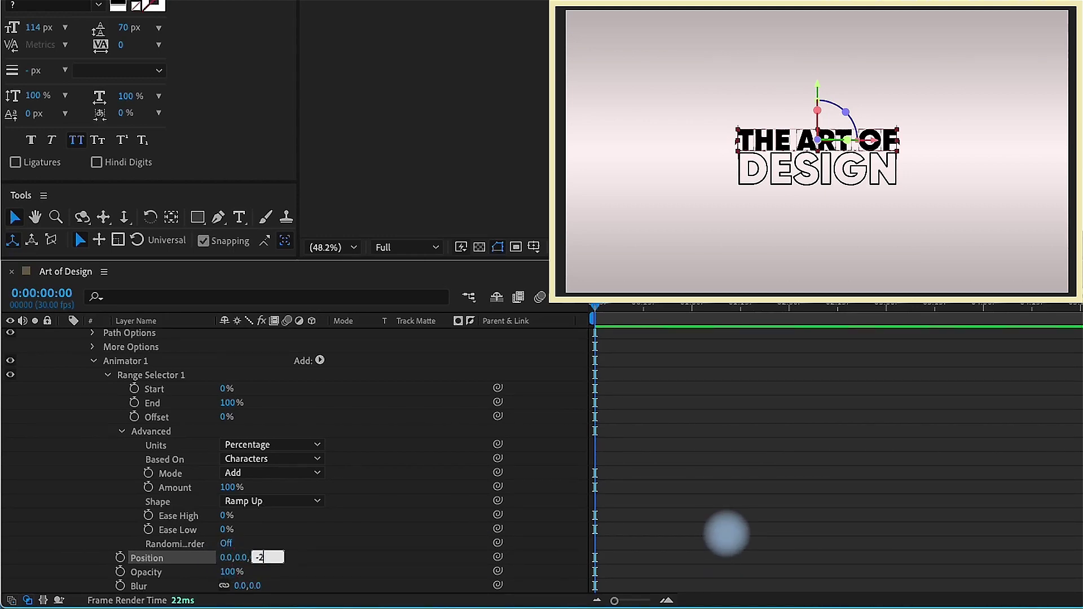
{"action": "key", "text": "Return"}
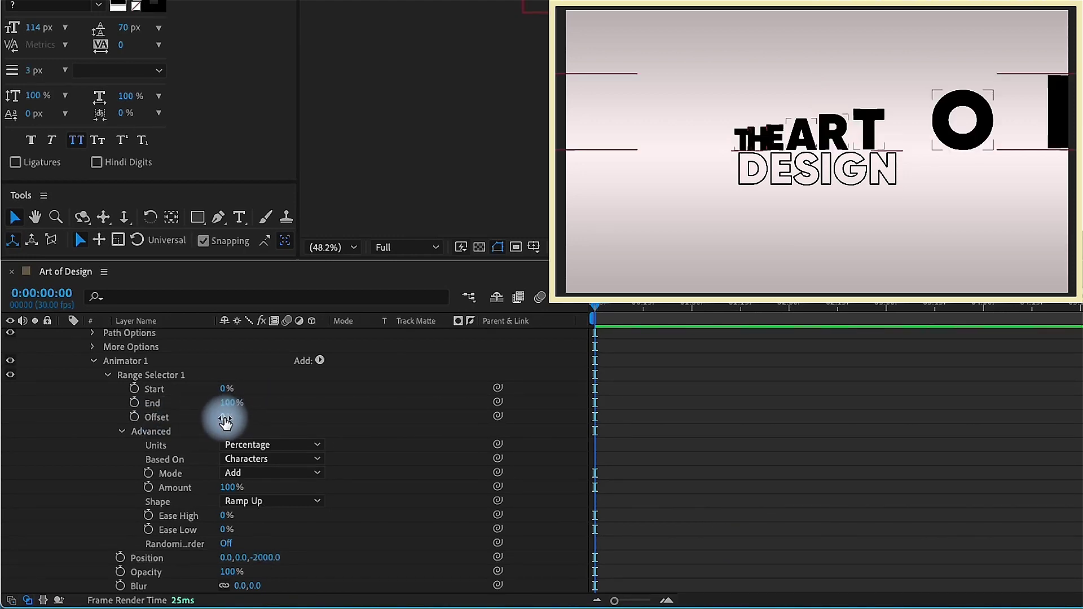
{"action": "left_click_drag", "start_coordinate": [224, 422], "coordinate": [144, 430]}
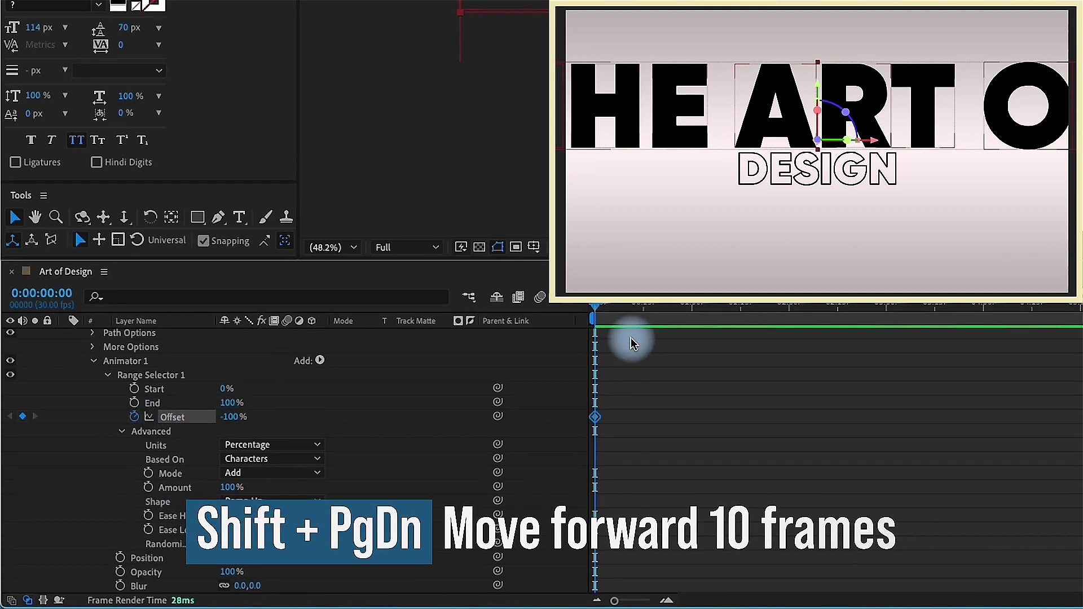
Keyframe Offset to 100% at 1:10, turn Randomize Order on, and preview.
{"action": "key", "text": "shift+Page_Down"}
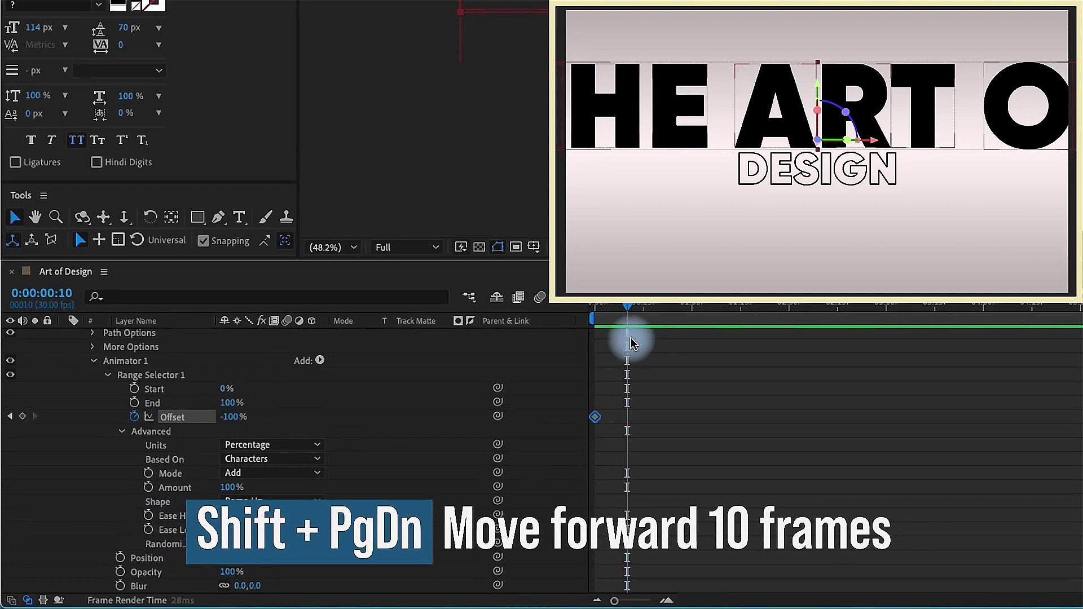
{"action": "key", "text": "shift+Page_Down"}
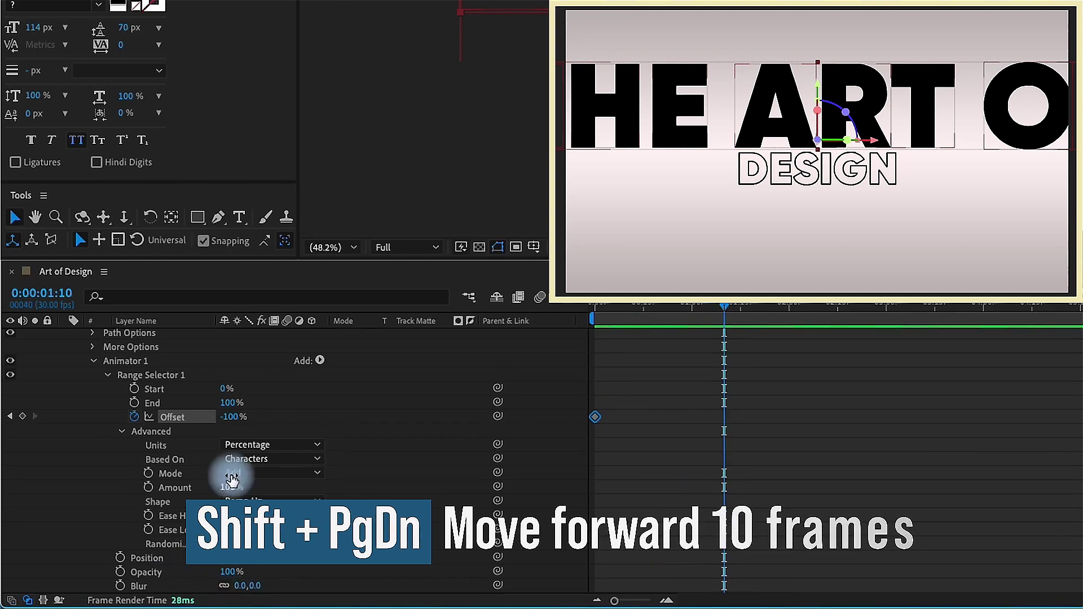
{"action": "left_click_drag", "start_coordinate": [230, 416], "coordinate": [508, 387]}
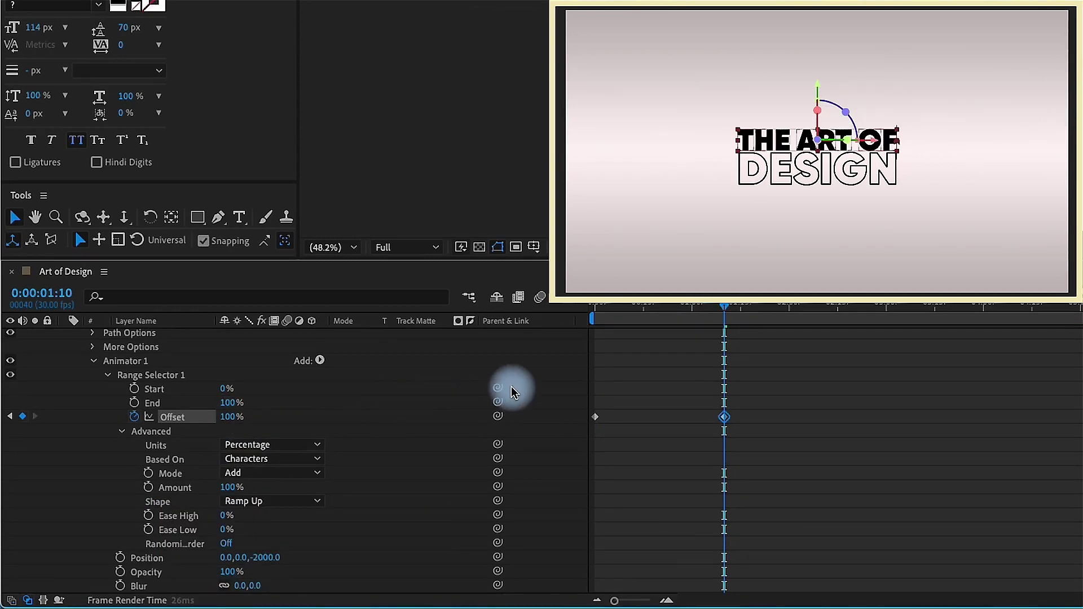
{"action": "key", "text": "shift+Page_Up"}
{"action": "left_click_drag", "start_coordinate": [216, 320], "coordinate": [261, 321]}
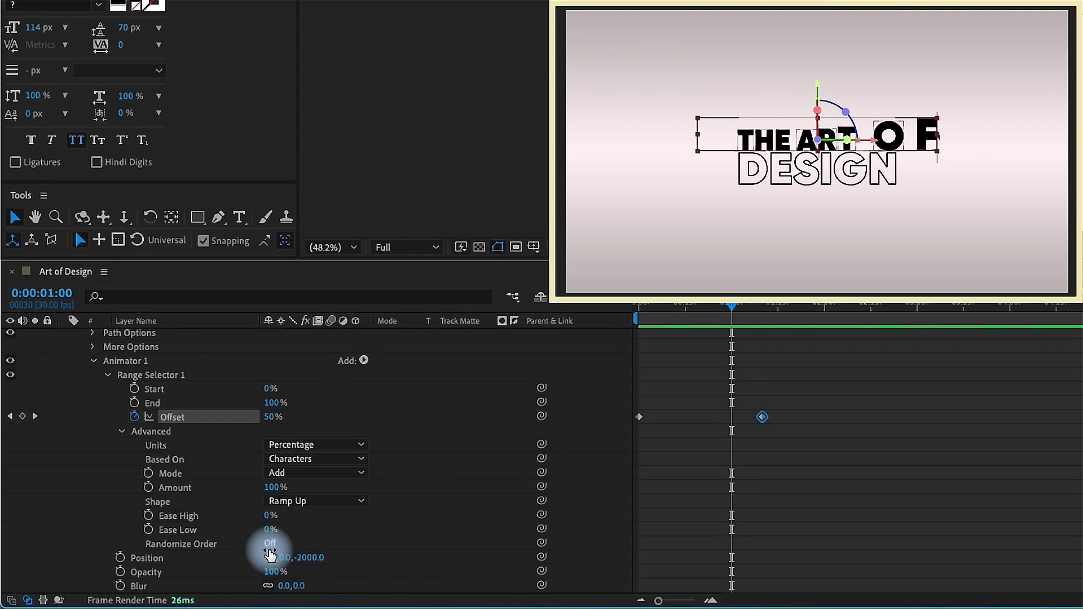
{"action": "left_click", "coordinate": [269, 545]}
{"action": "key", "text": "space"}
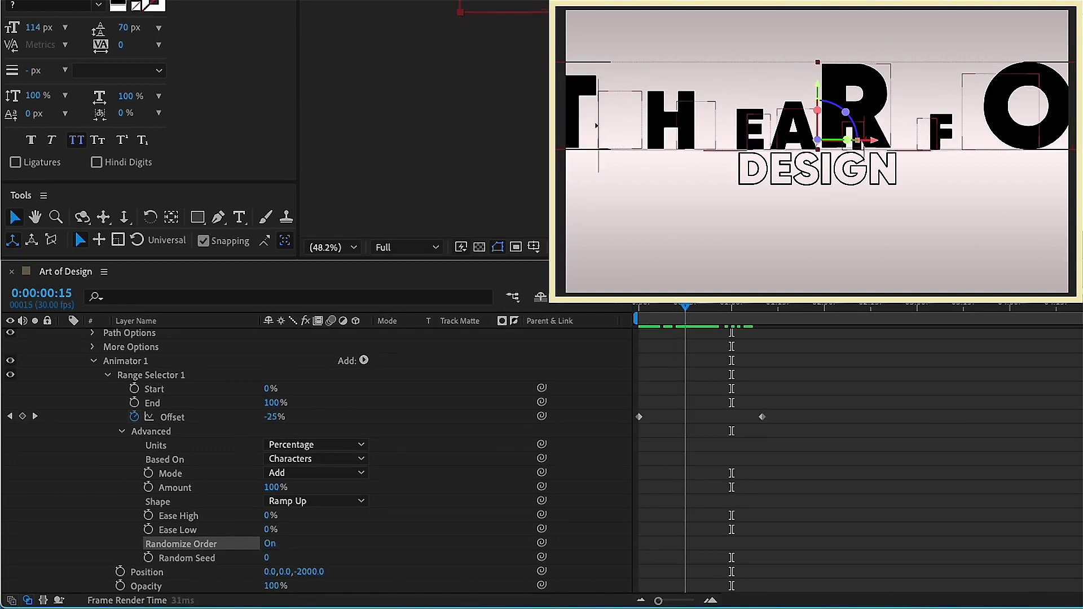
{"action": "key", "text": "space"}
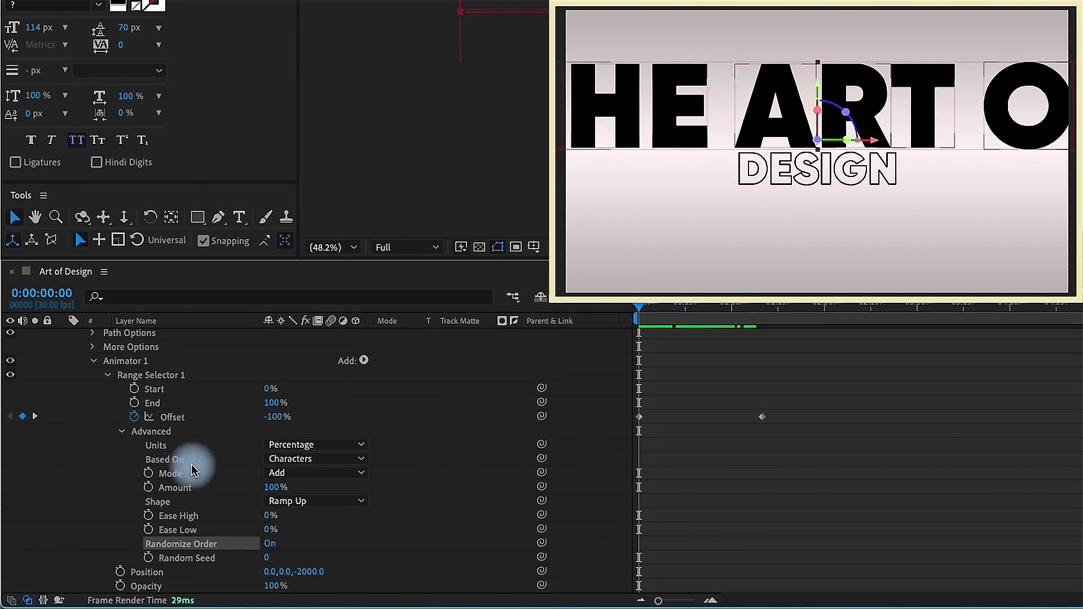
Set the animator Blur to 100 and Opacity to 0%, then scrub to check the reveal.
{"action": "scroll", "coordinate": [152, 564], "scroll_direction": "down", "scroll_amount": 2}
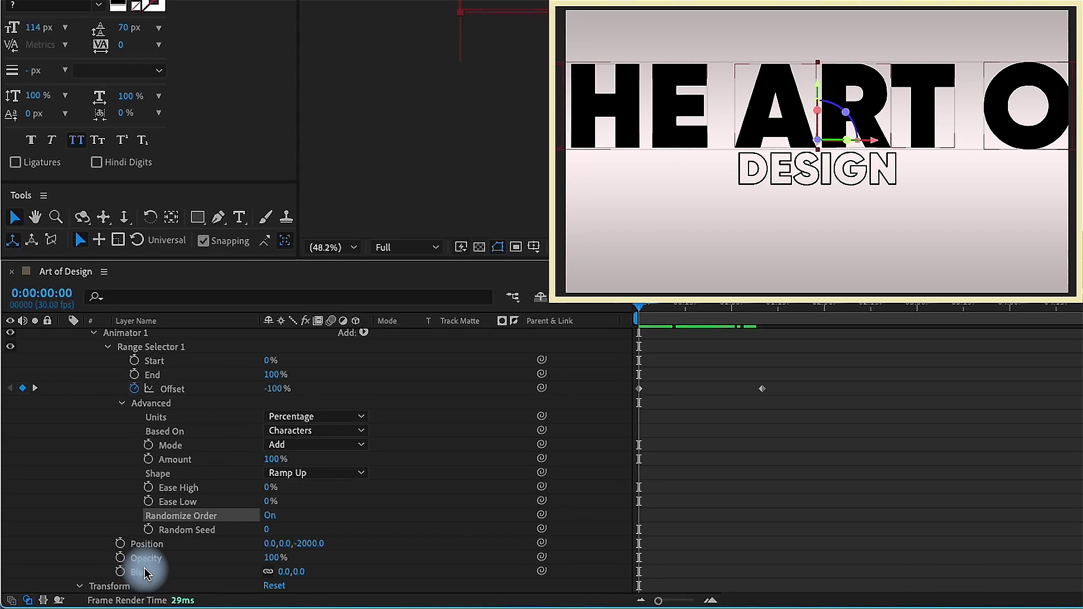
{"action": "left_click", "coordinate": [288, 570]}
{"action": "type", "text": "100"}
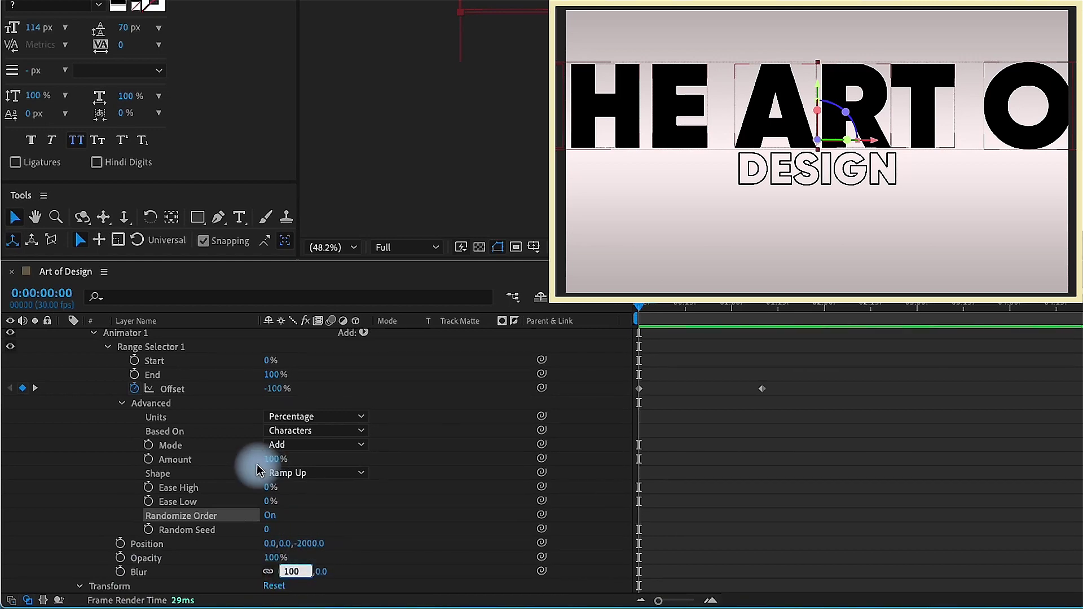
{"action": "left_click_drag", "start_coordinate": [273, 557], "coordinate": [8, 556]}
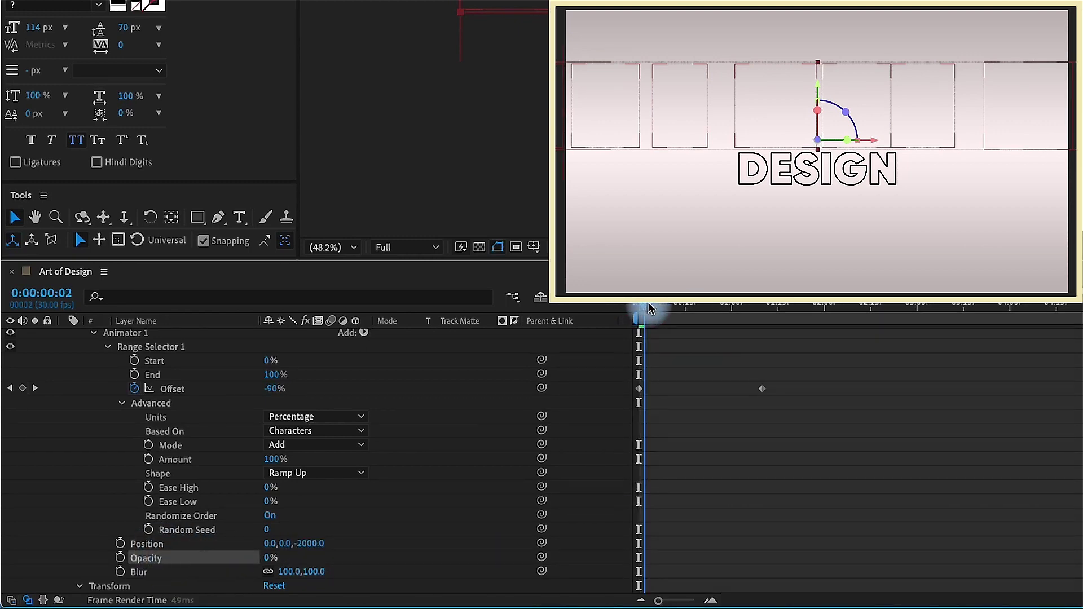
{"action": "mouse_move", "coordinate": [649, 307]}
{"action": "left_mouse_down"}
{"action": "mouse_move", "coordinate": [728, 305]}
{"action": "mouse_move", "coordinate": [638, 306]}
{"action": "left_mouse_up"}
Scrub the animator Position Y to about 42 (0,42,-2000), show safe zones, and preview.
{"action": "scroll", "coordinate": [395, 451], "scroll_direction": "down", "scroll_amount": 2}
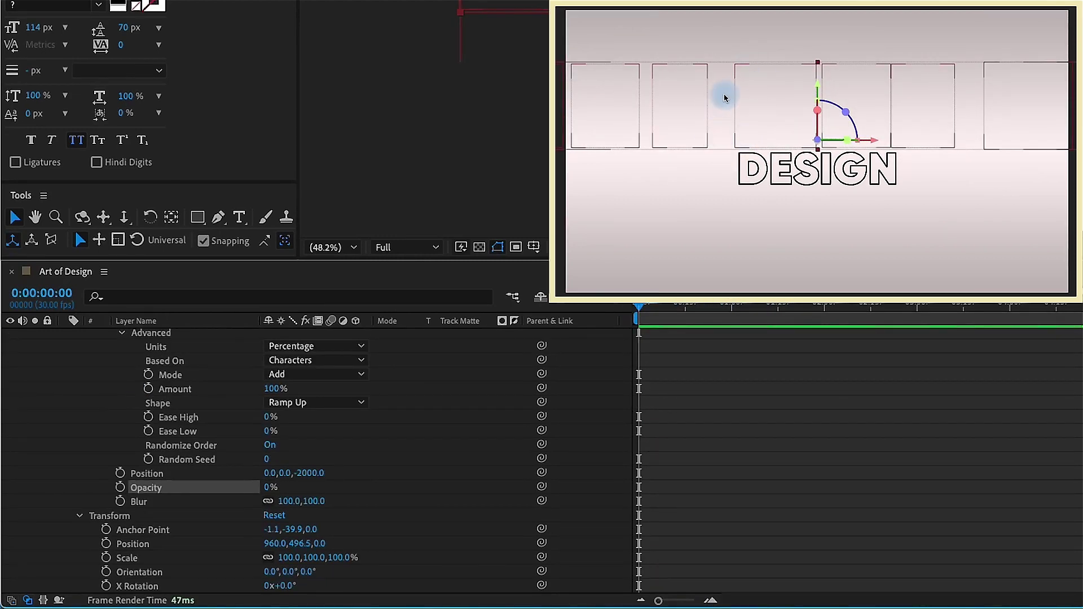
{"action": "left_click", "coordinate": [146, 474]}
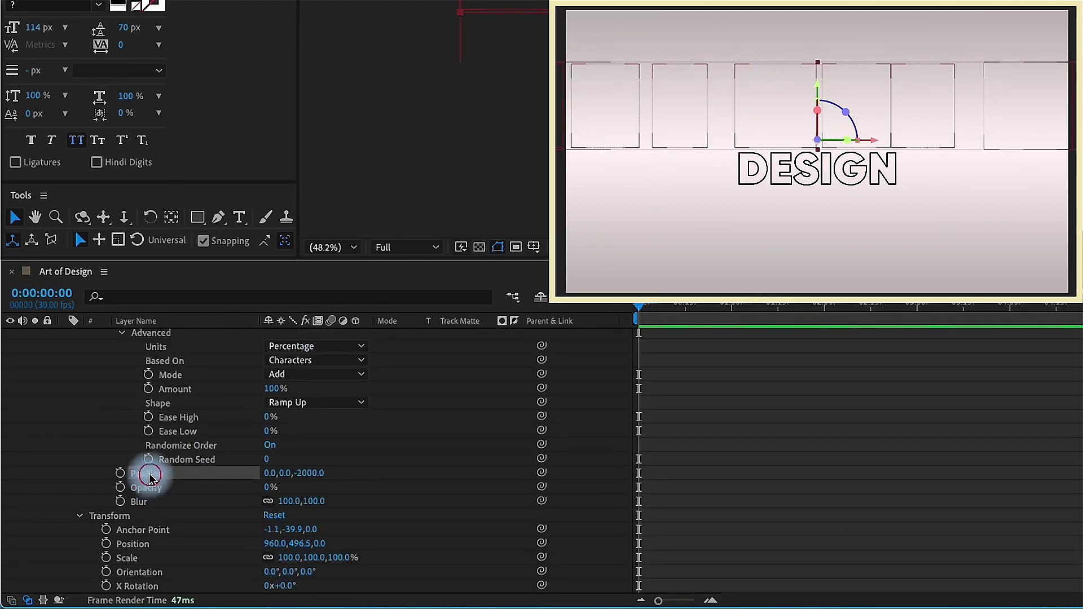
{"action": "left_click_drag", "start_coordinate": [284, 470], "coordinate": [320, 473]}
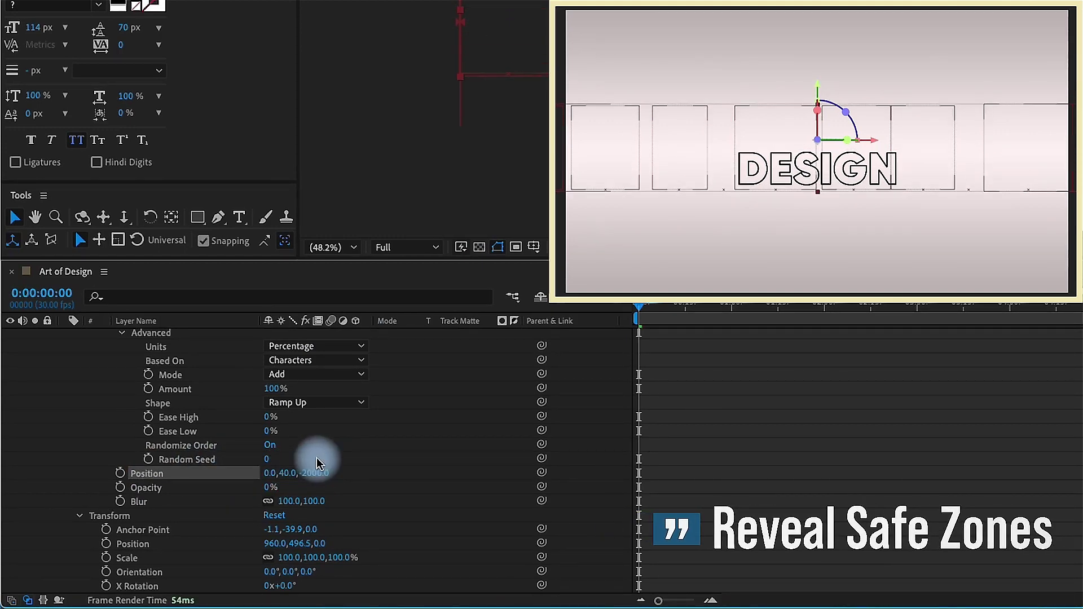
{"action": "key", "text": "apostrophe"}
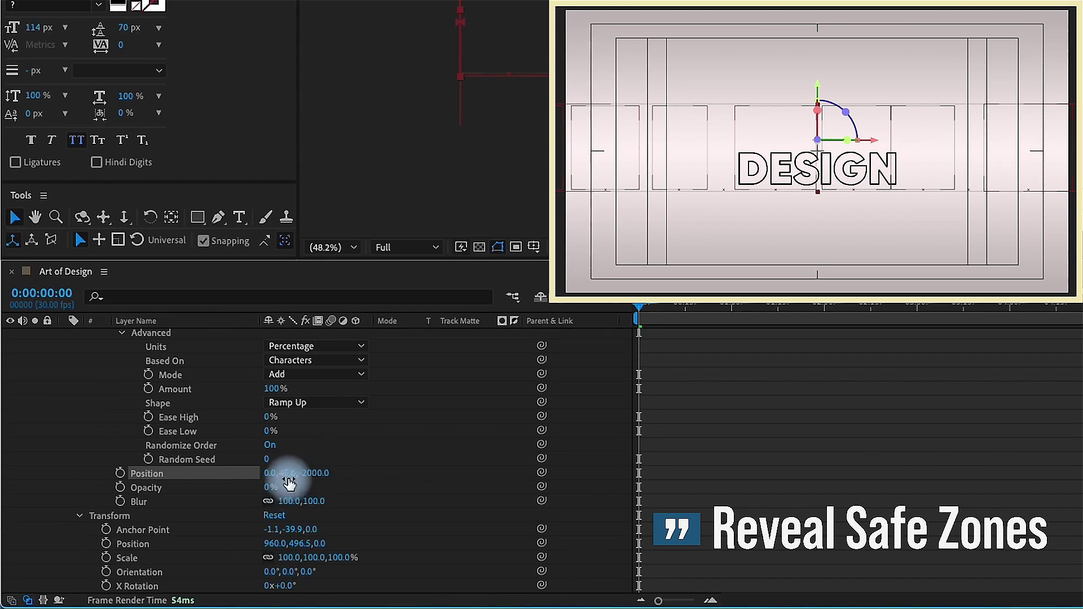
{"action": "left_click_drag", "start_coordinate": [287, 475], "coordinate": [297, 469]}
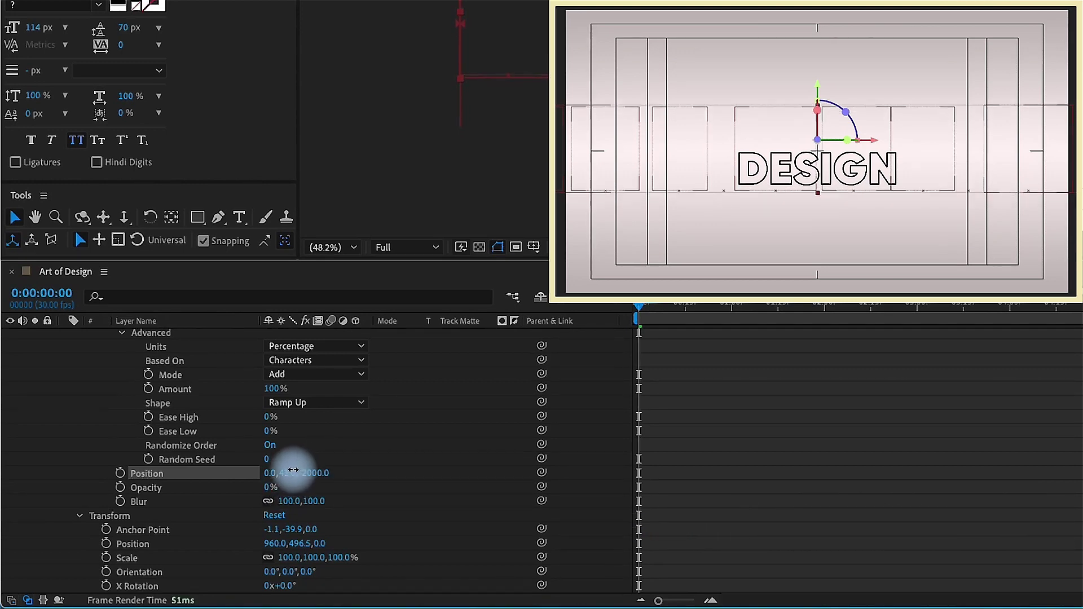
{"action": "key", "text": "space"}
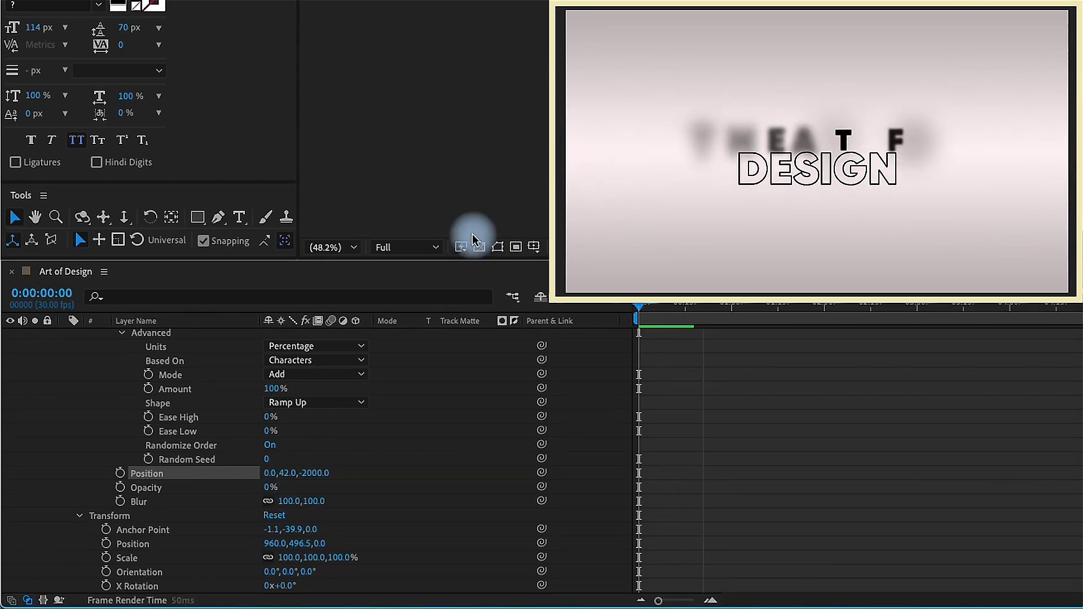
{"action": "left_click", "coordinate": [636, 310]}
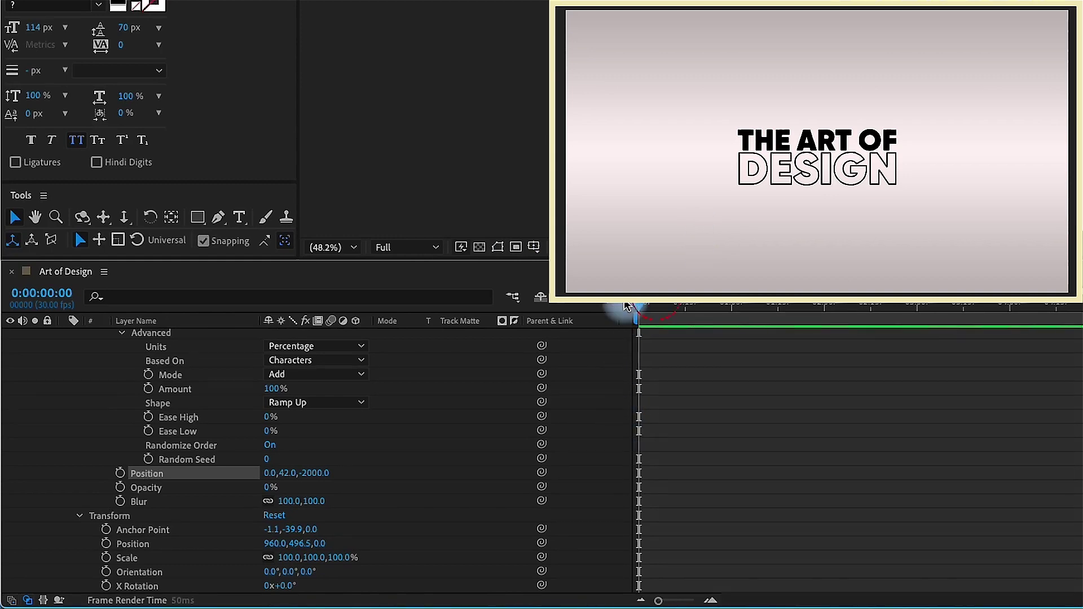
Raise the range selector's Ease Low to 100% and preview the eased arrival.
{"action": "left_click", "coordinate": [190, 432]}
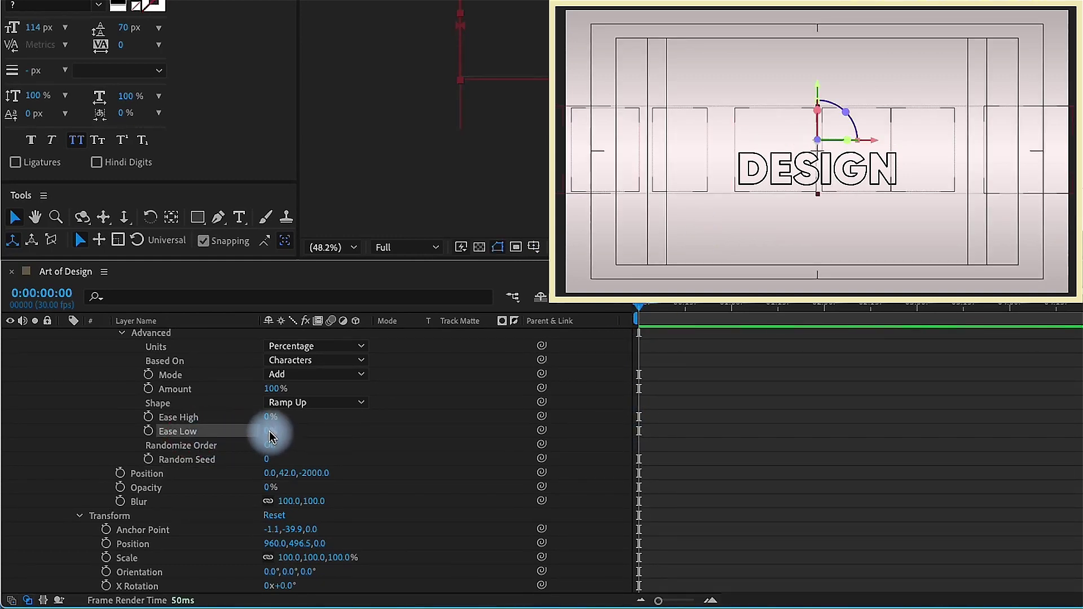
{"action": "left_click_drag", "start_coordinate": [265, 431], "coordinate": [414, 431]}
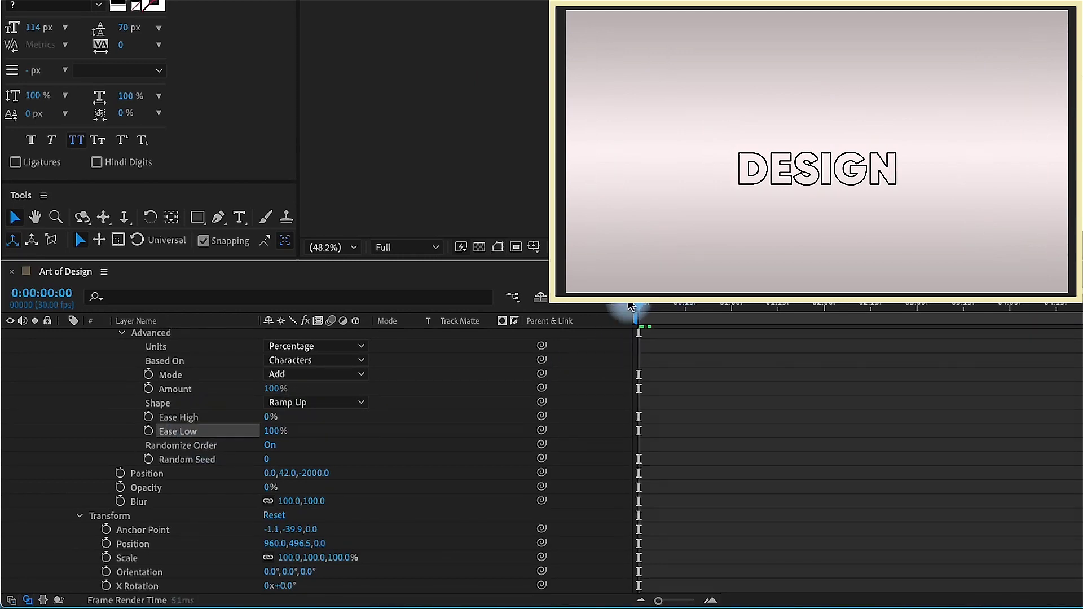
{"action": "key", "text": "space"}
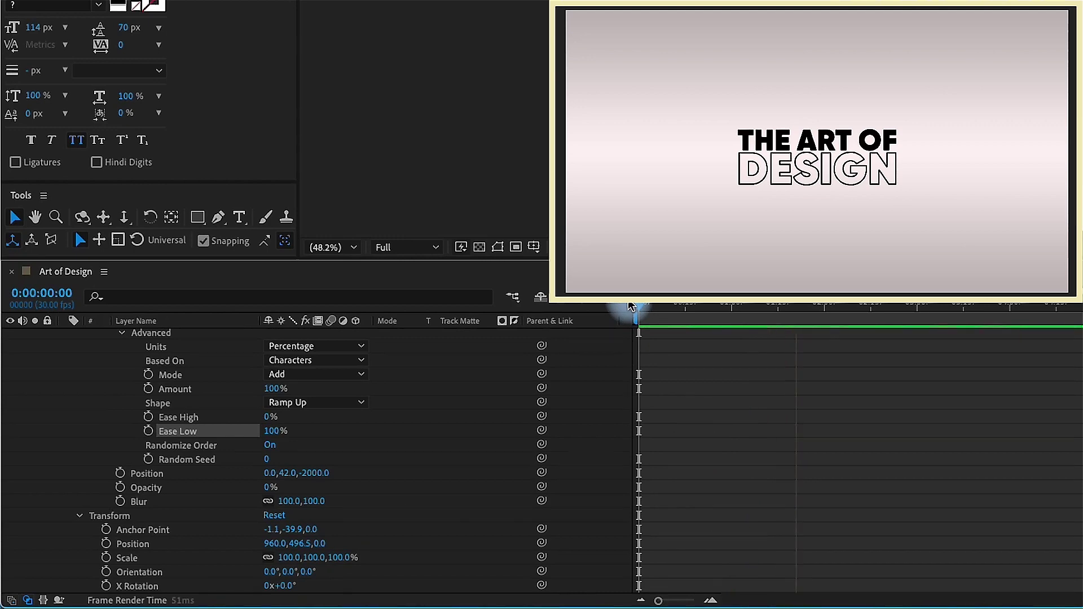
{"action": "mouse_move", "coordinate": [631, 306]}
{"action": "left_mouse_down"}
{"action": "mouse_move", "coordinate": [705, 315]}
{"action": "mouse_move", "coordinate": [637, 311]}
{"action": "left_mouse_up"}
{"action": "scroll", "coordinate": [338, 445], "scroll_direction": "up", "scroll_amount": 2}
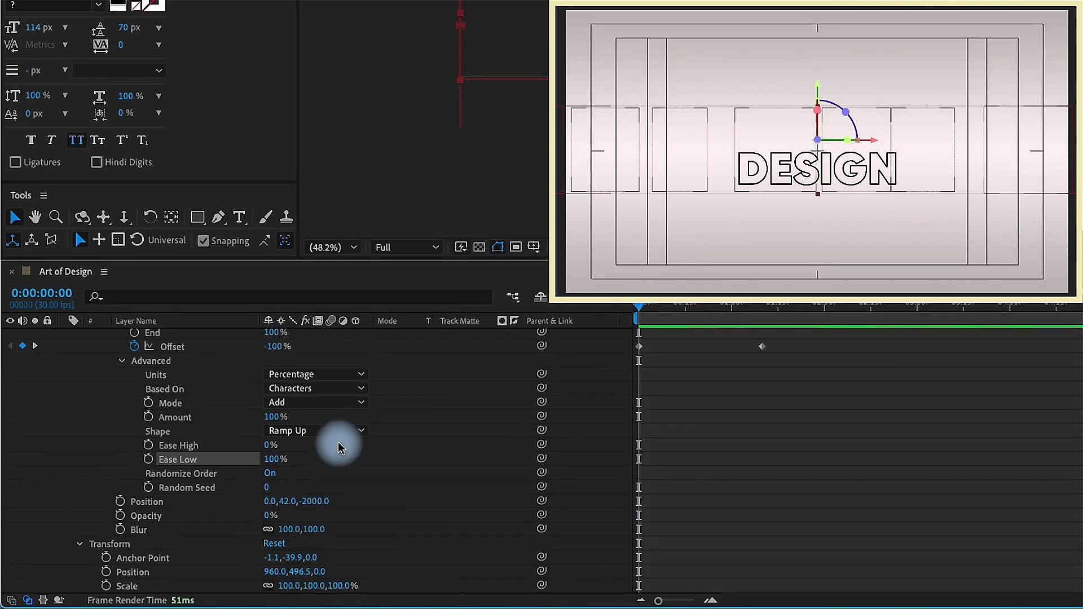
{"action": "scroll", "coordinate": [324, 457], "scroll_direction": "up", "scroll_amount": 4}
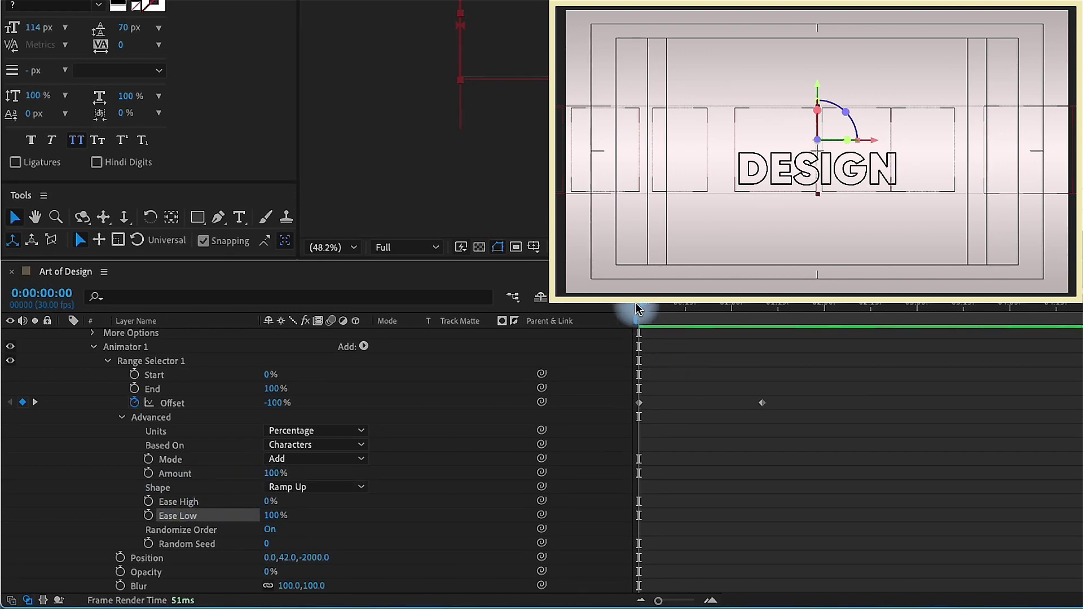
{"action": "scroll", "coordinate": [113, 384], "scroll_direction": "up", "scroll_amount": 6}
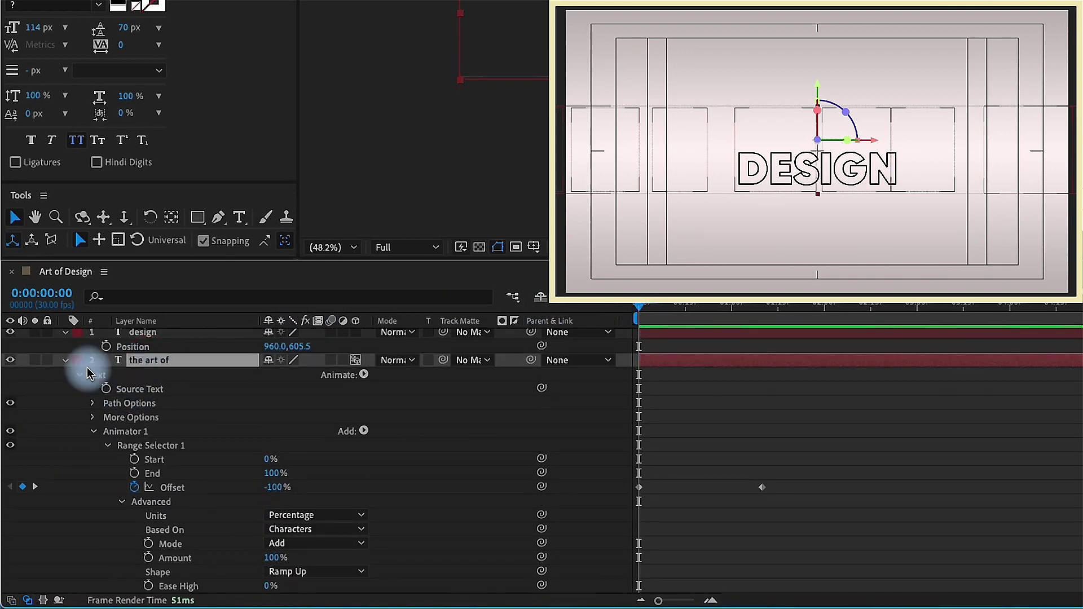
Create shape outlines from the design text layer.
{"action": "left_click", "coordinate": [66, 360]}
{"action": "left_click", "coordinate": [148, 335]}
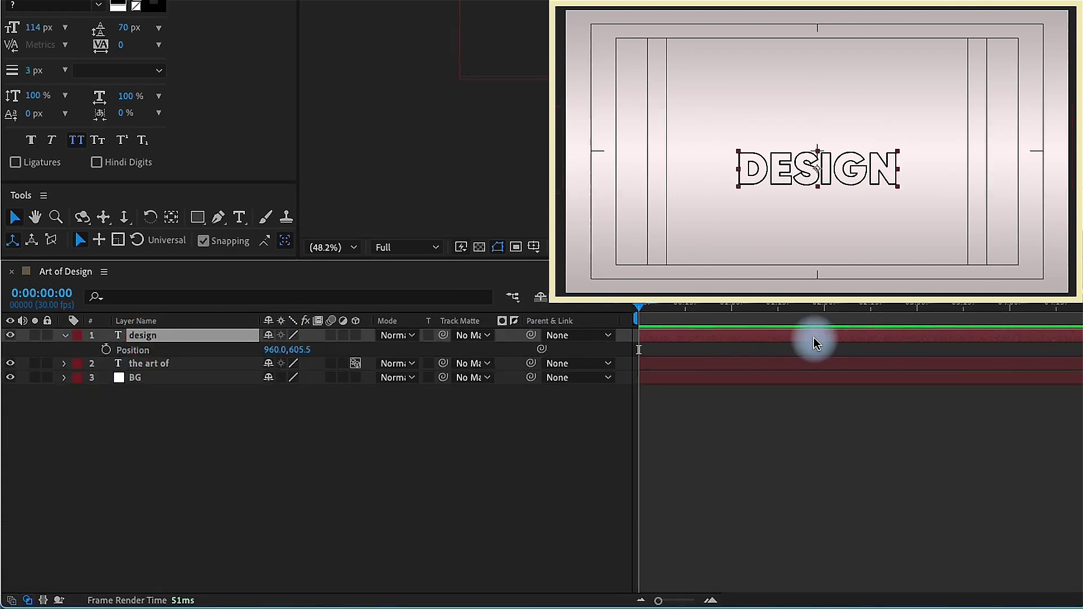
{"action": "right_click", "coordinate": [659, 338]}
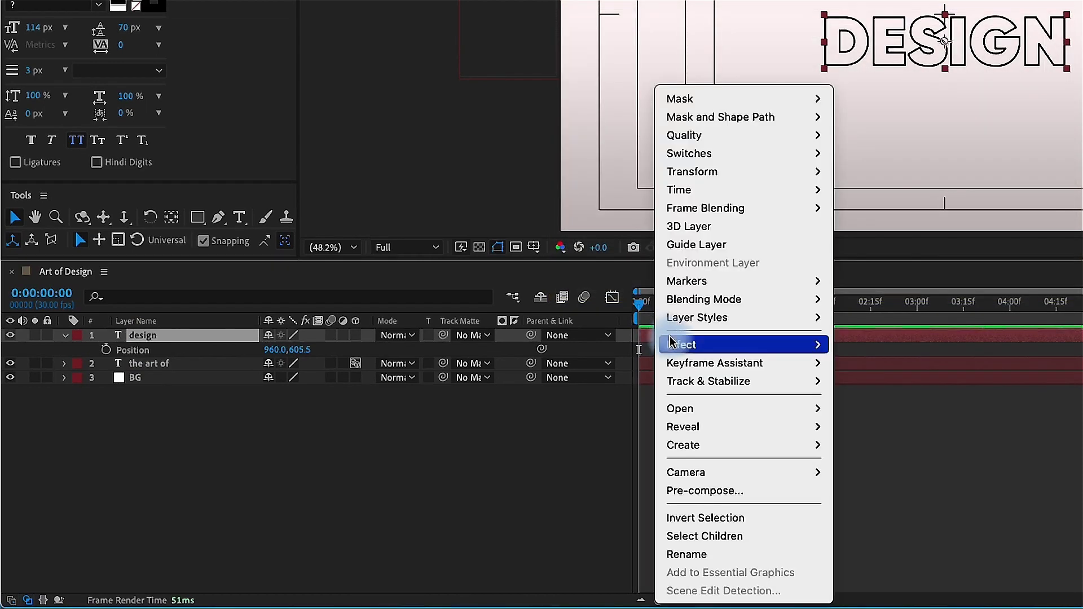
{"action": "mouse_move", "coordinate": [699, 434]}
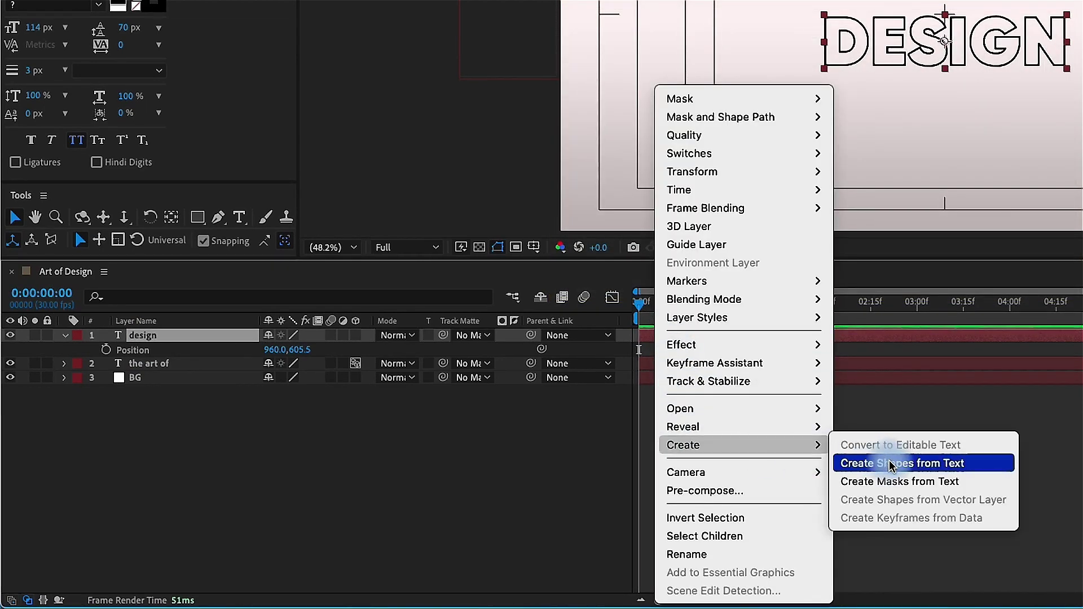
{"action": "left_click", "coordinate": [896, 461]}
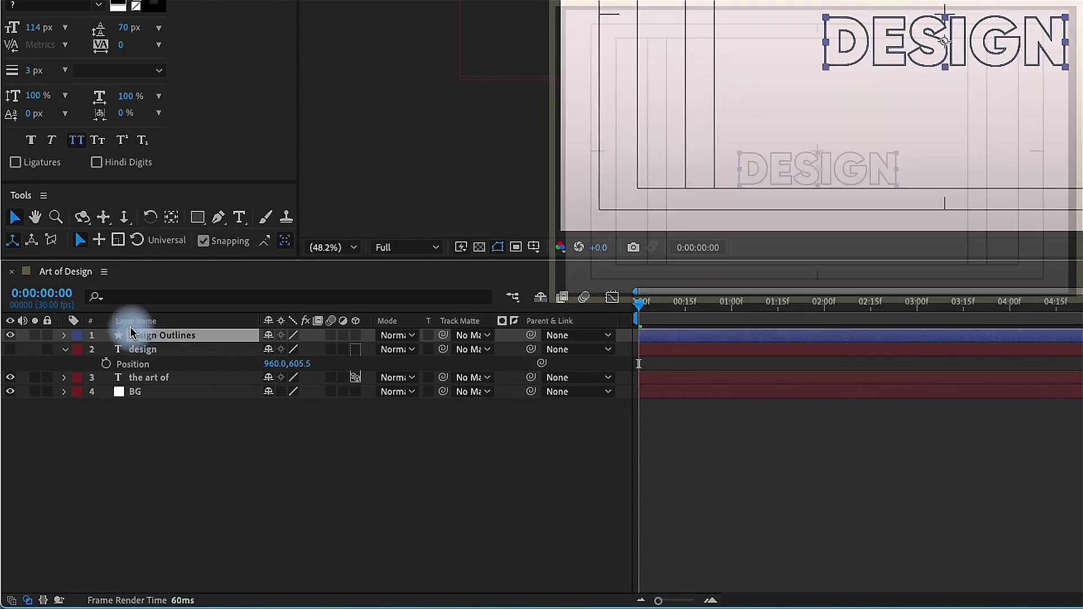
Expand the design Outlines contents to inspect the d, e, s, i, g, n letter groups.
{"action": "left_click", "coordinate": [108, 350]}
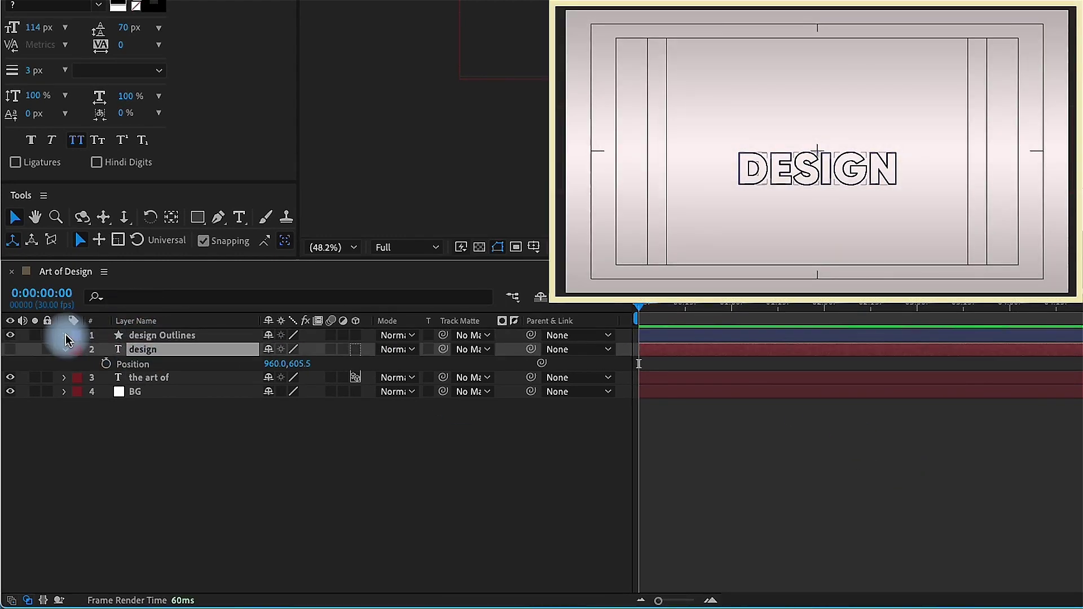
{"action": "left_click", "coordinate": [66, 336]}
{"action": "left_click", "coordinate": [80, 353]}
{"action": "left_click", "coordinate": [103, 363]}
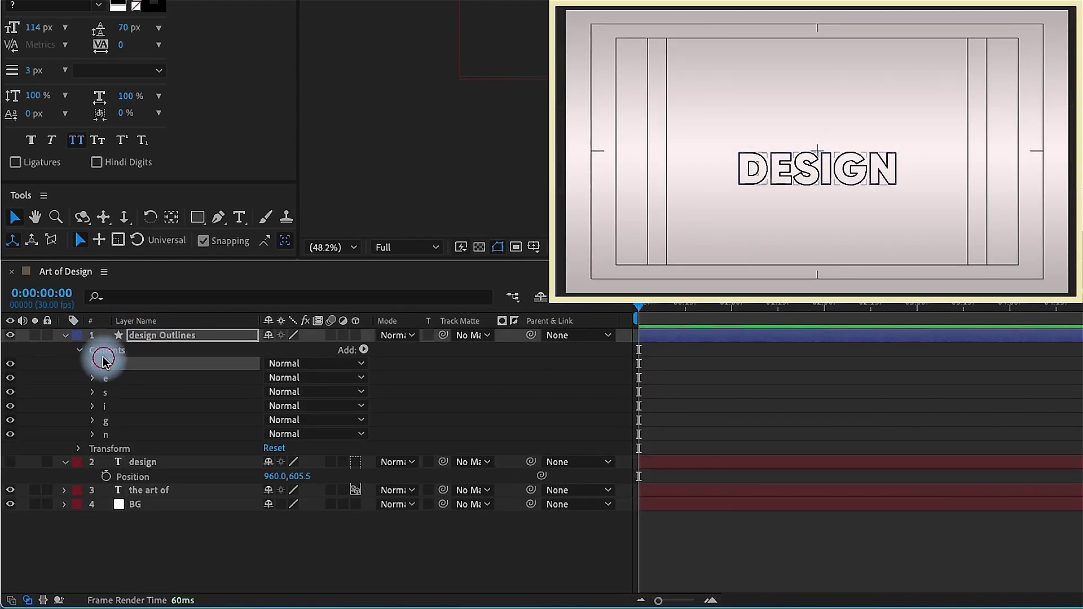
{"action": "left_click", "coordinate": [112, 378]}
{"action": "left_click", "coordinate": [110, 392]}
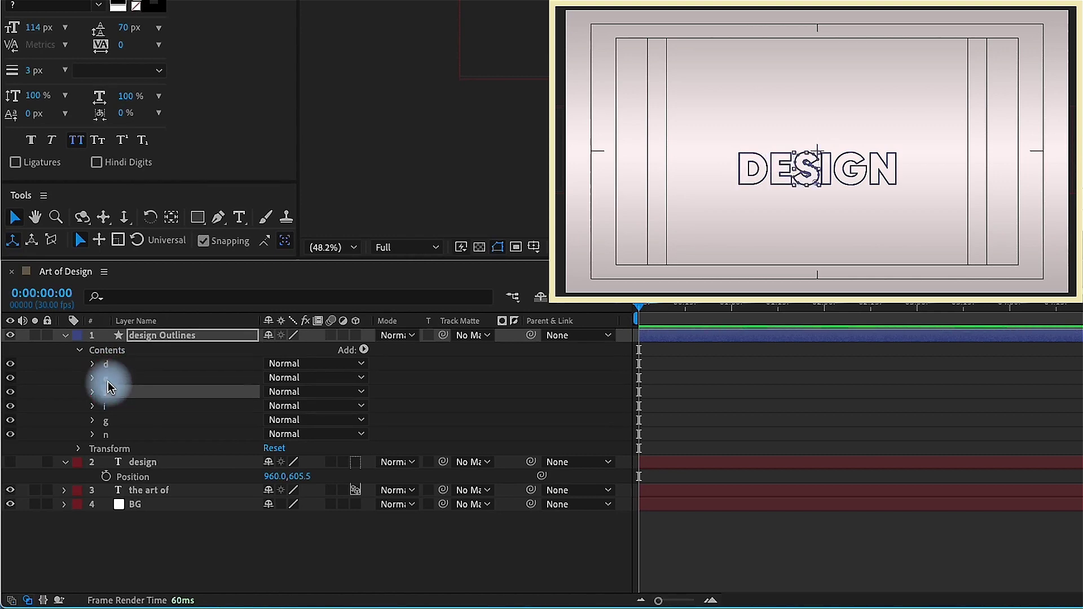
{"action": "left_click", "coordinate": [107, 406]}
{"action": "left_click", "coordinate": [107, 419]}
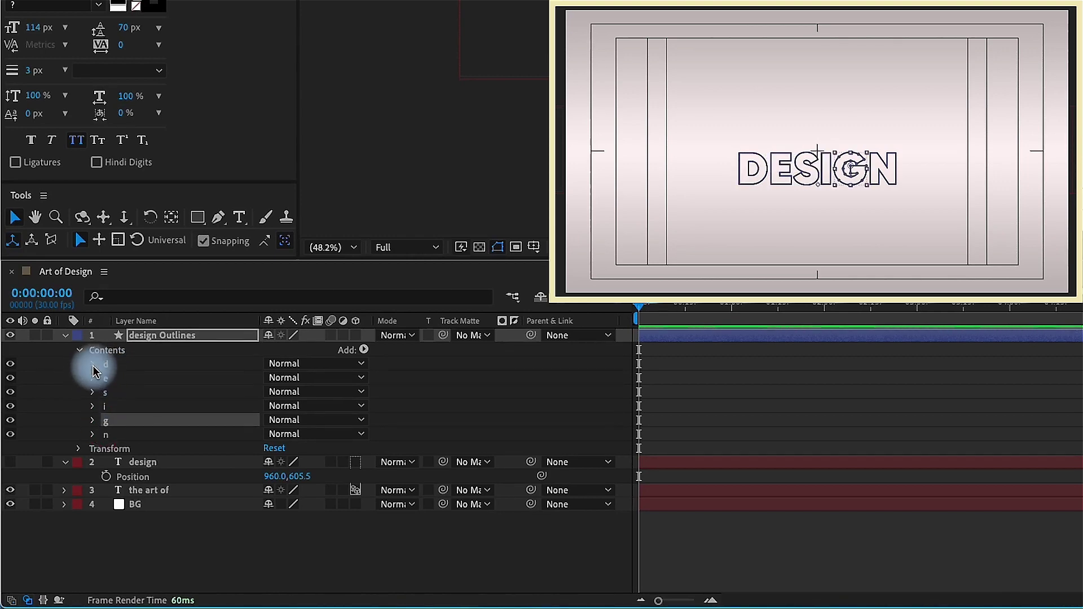
{"action": "left_click", "coordinate": [93, 366]}
{"action": "left_click", "coordinate": [136, 420]}
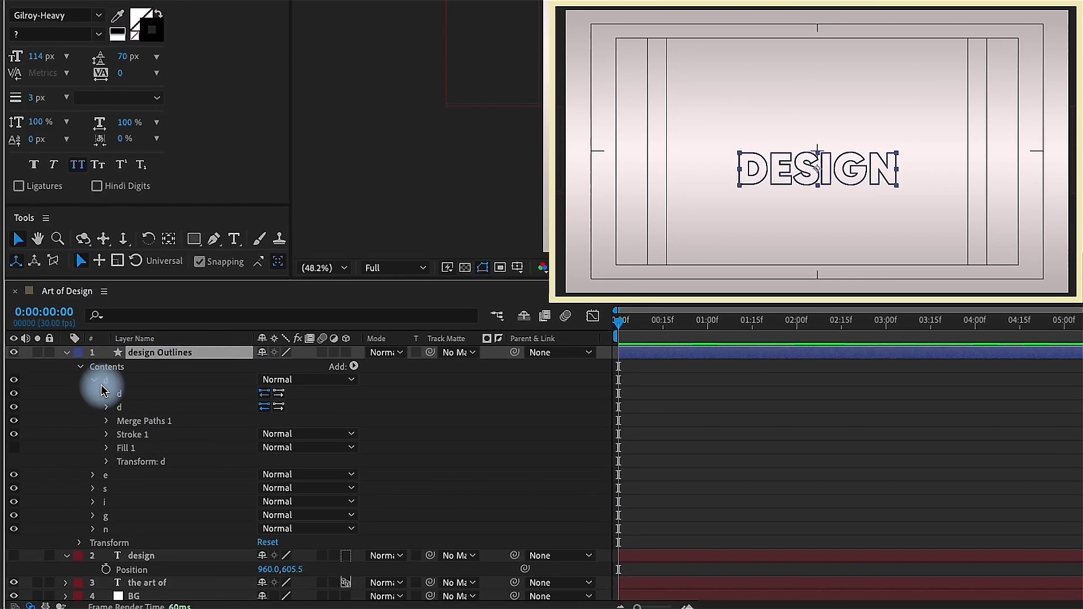
{"action": "left_click", "coordinate": [101, 383]}
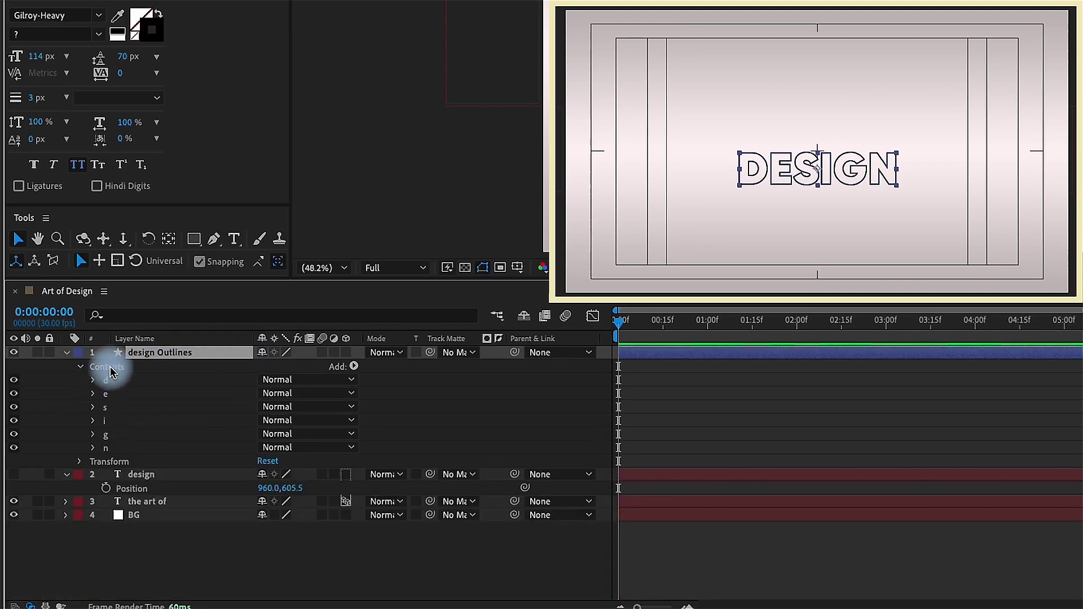
Add Trim Paths to the design Outlines contents.
{"action": "left_click", "coordinate": [107, 367]}
{"action": "left_click", "coordinate": [354, 366]}
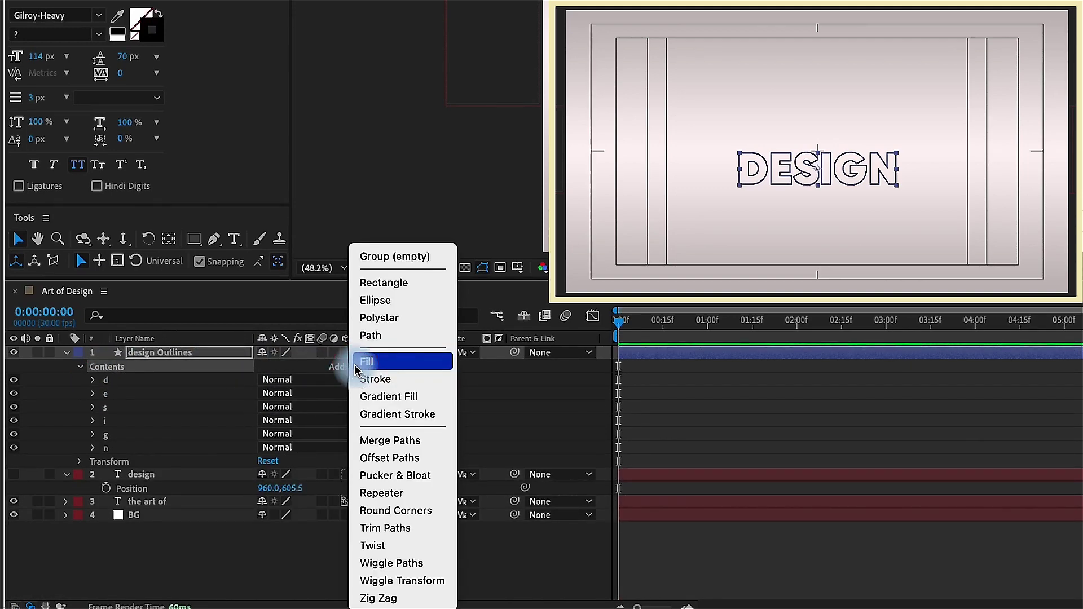
{"action": "left_click", "coordinate": [384, 529]}
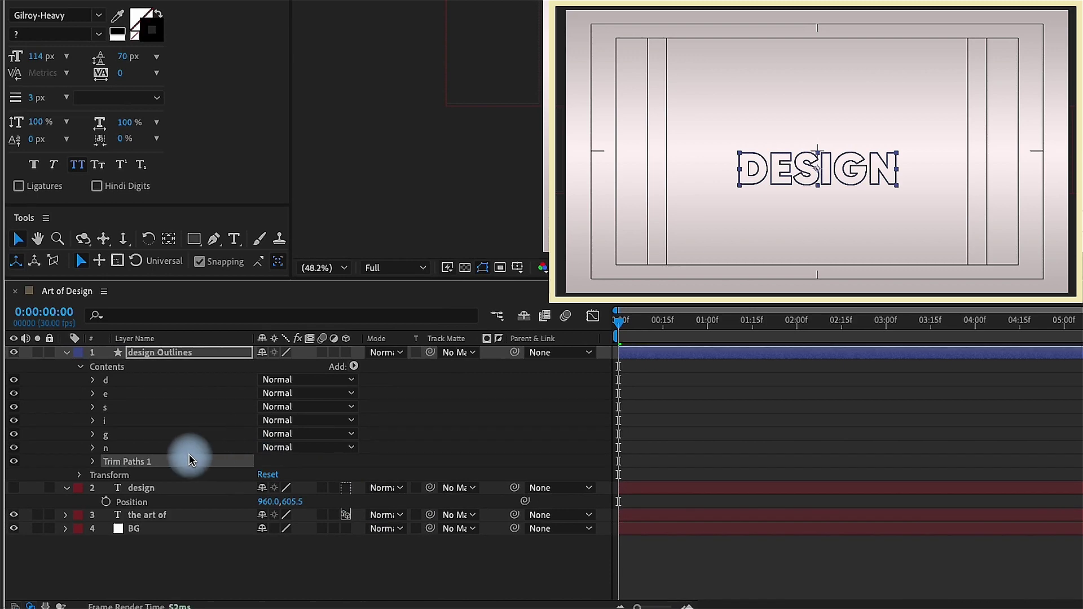
{"action": "left_click", "coordinate": [93, 462]}
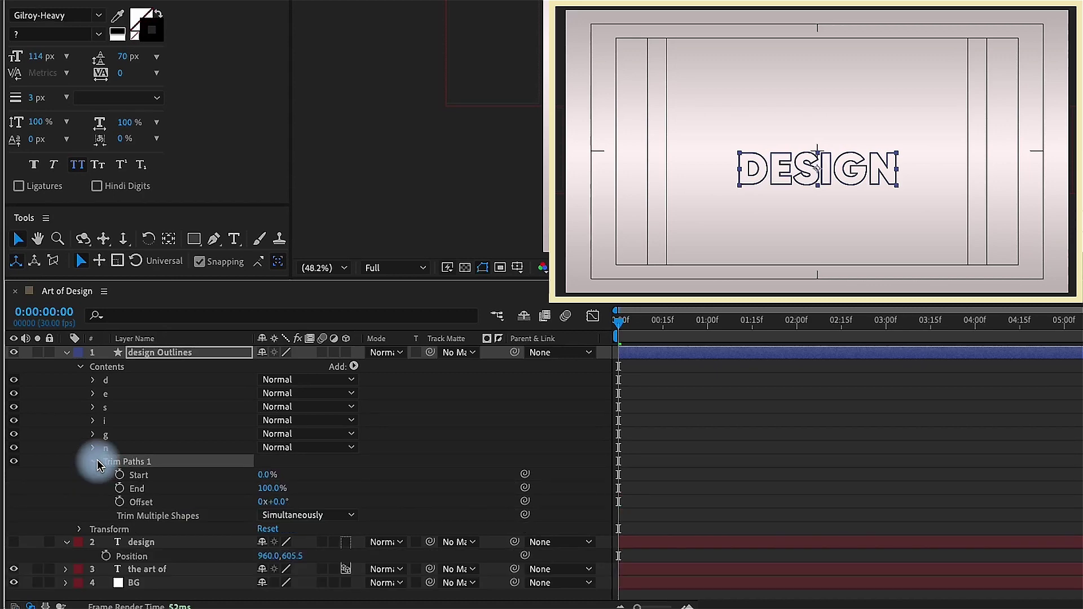
Keyframe Trim Paths End from 0% at 0:00 to 100% at 1:00 and preview.
{"action": "left_click", "coordinate": [119, 489]}
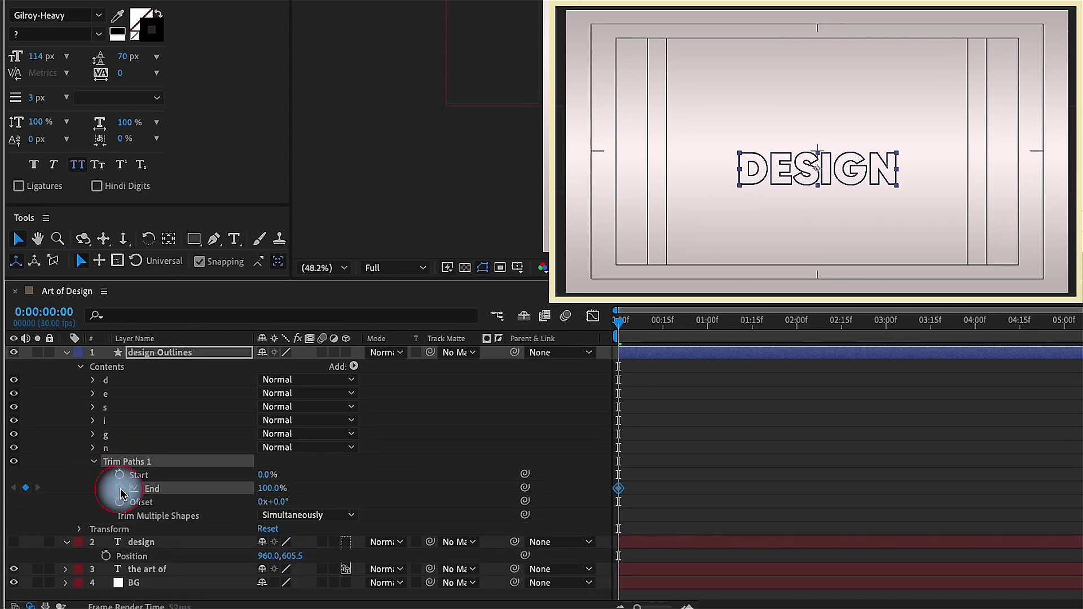
{"action": "left_click_drag", "start_coordinate": [272, 494], "coordinate": [134, 488]}
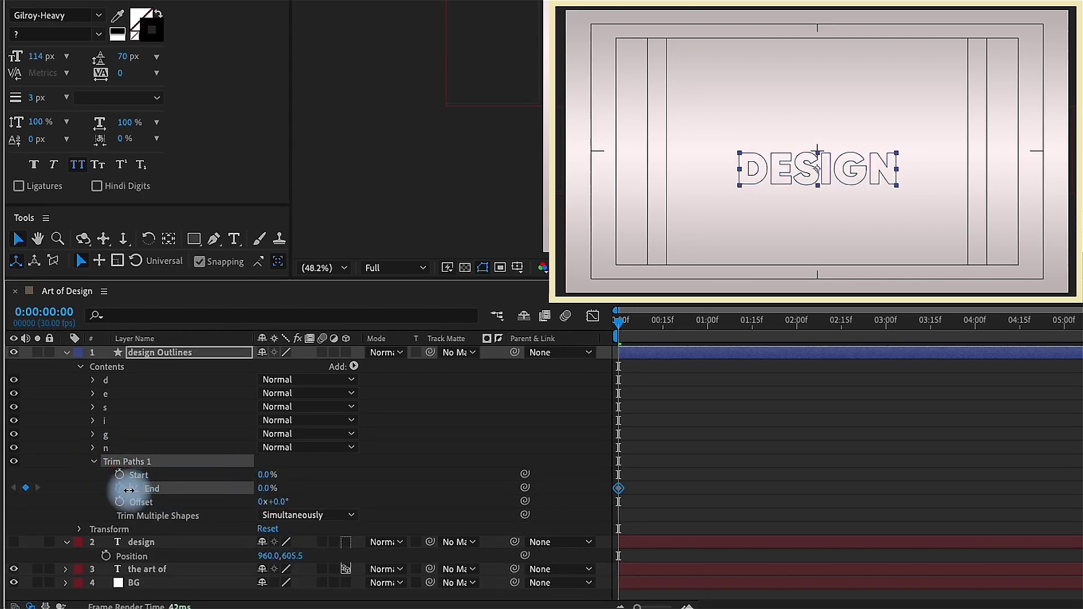
{"action": "key", "text": "space"}
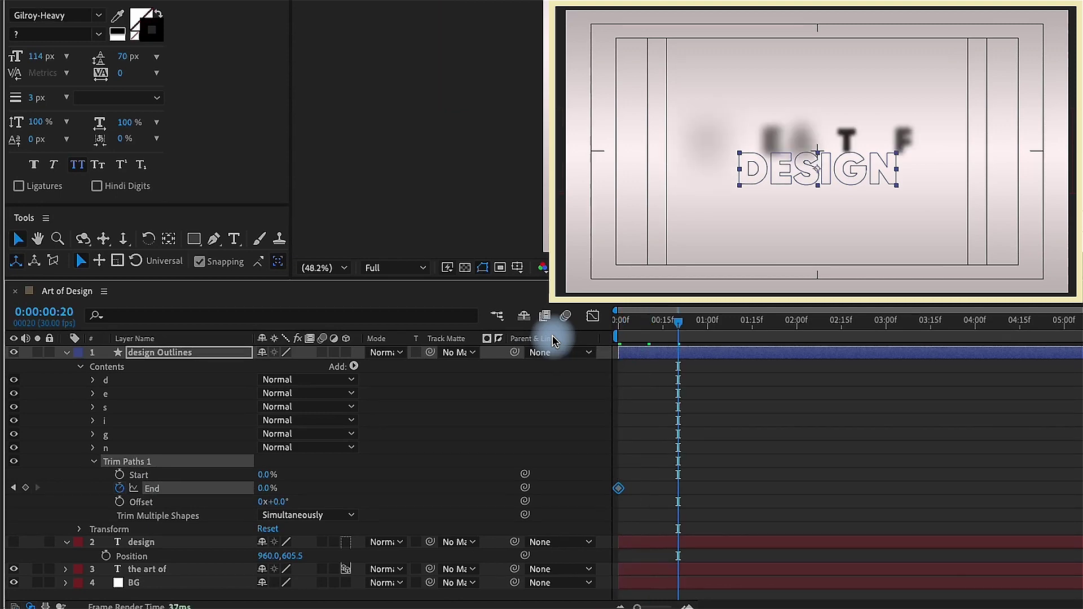
{"action": "key", "text": "space"}
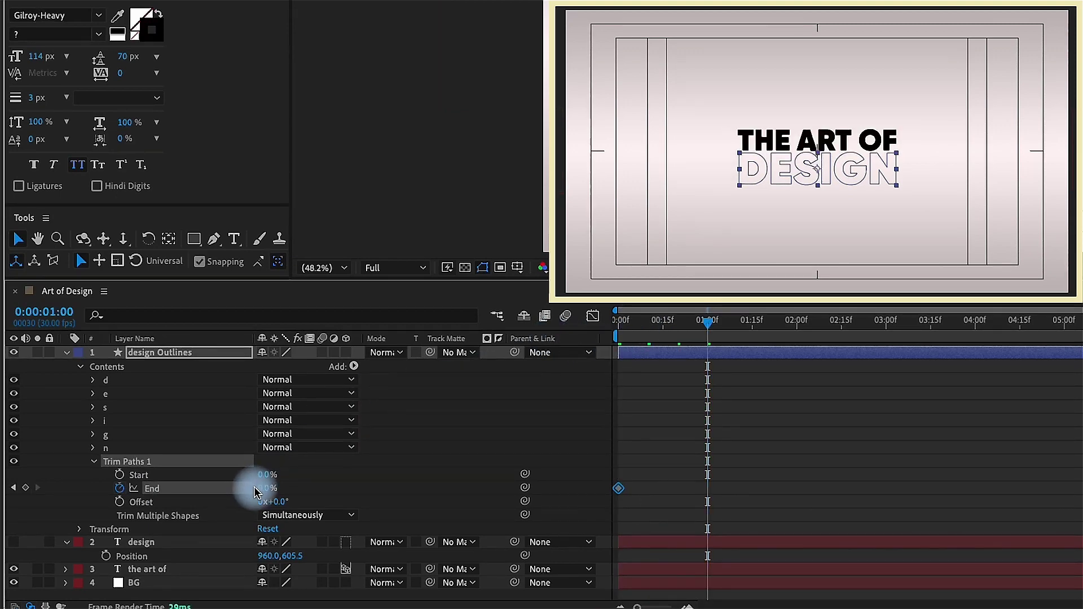
{"action": "left_click_drag", "start_coordinate": [268, 490], "coordinate": [395, 488]}
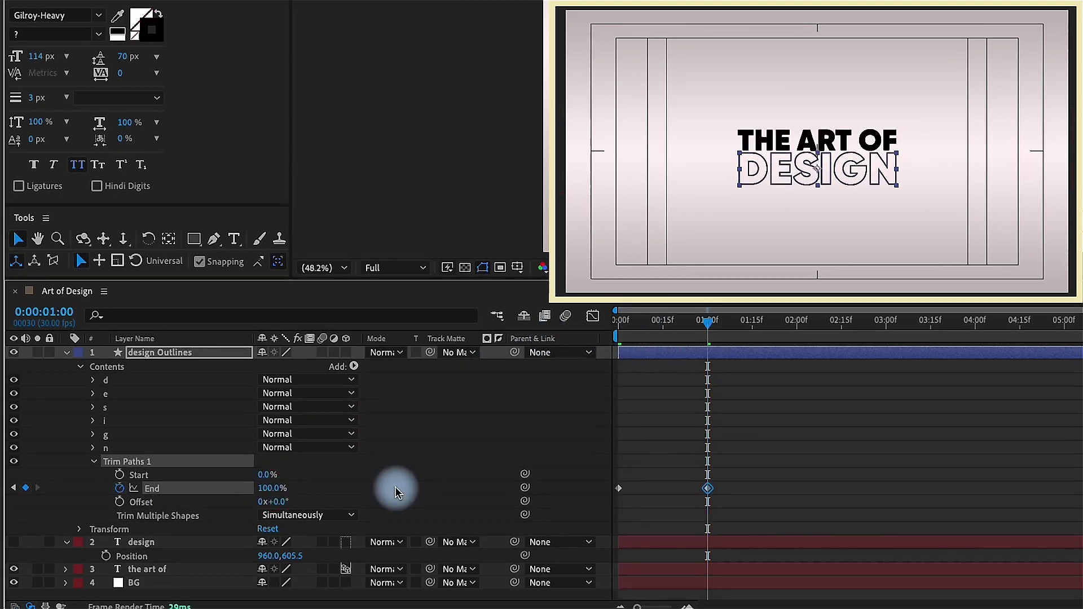
{"action": "key", "text": "space"}
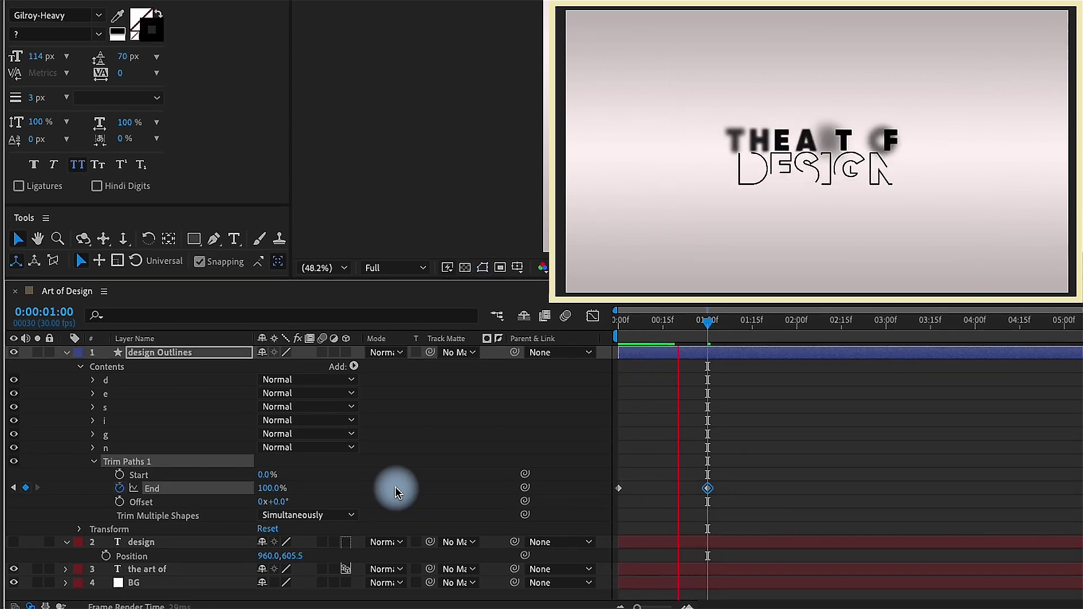
{"action": "left_click", "coordinate": [741, 328]}
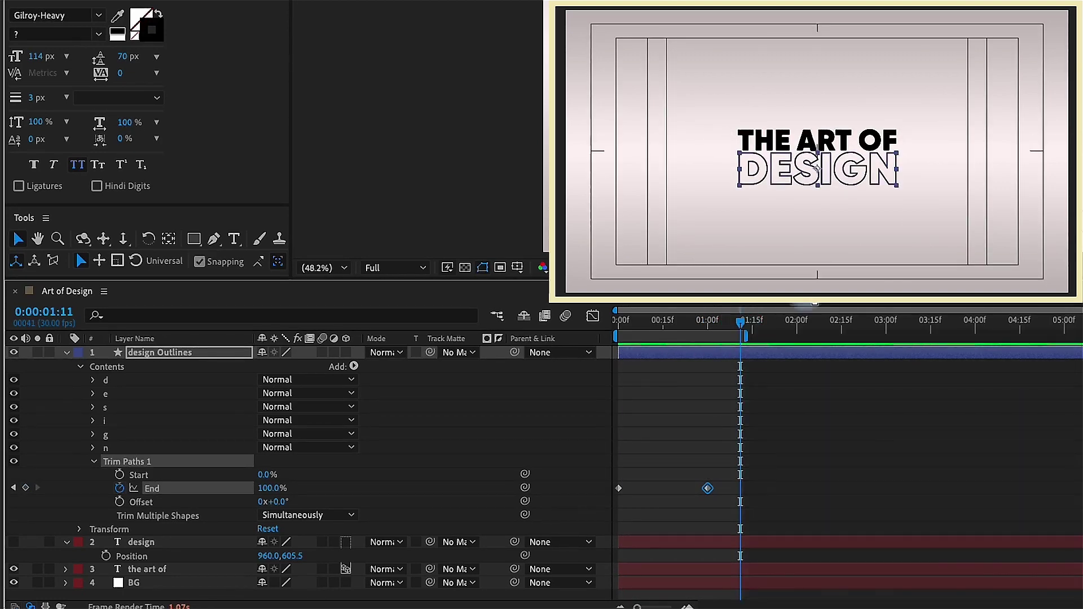
{"action": "key", "text": "space"}
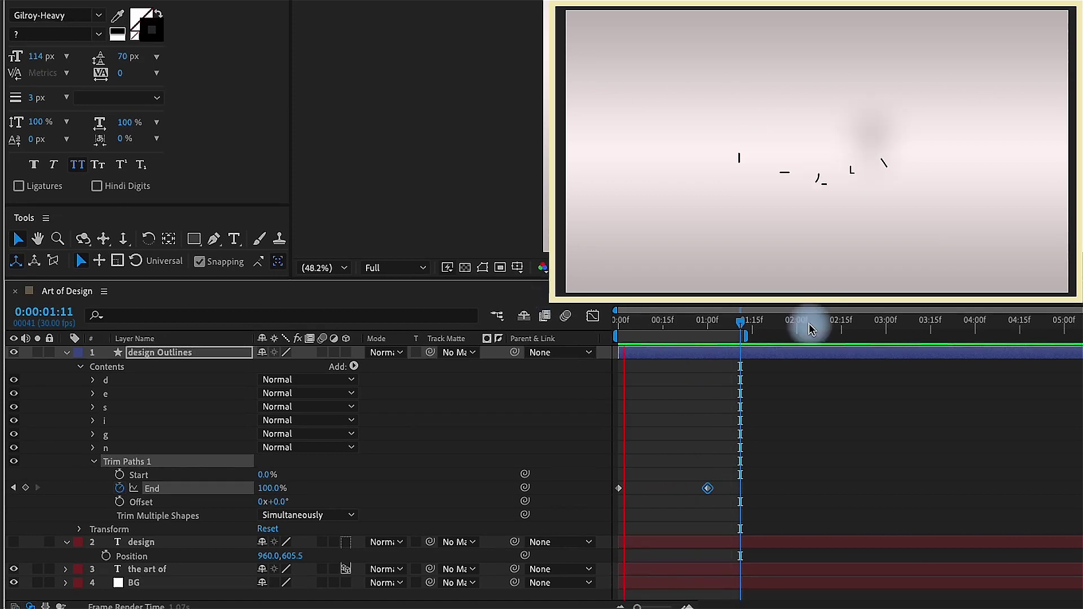
Set Trim Multiple Shapes to Individually and preview the sequential DESIGN draw-on.
{"action": "left_click", "coordinate": [681, 323]}
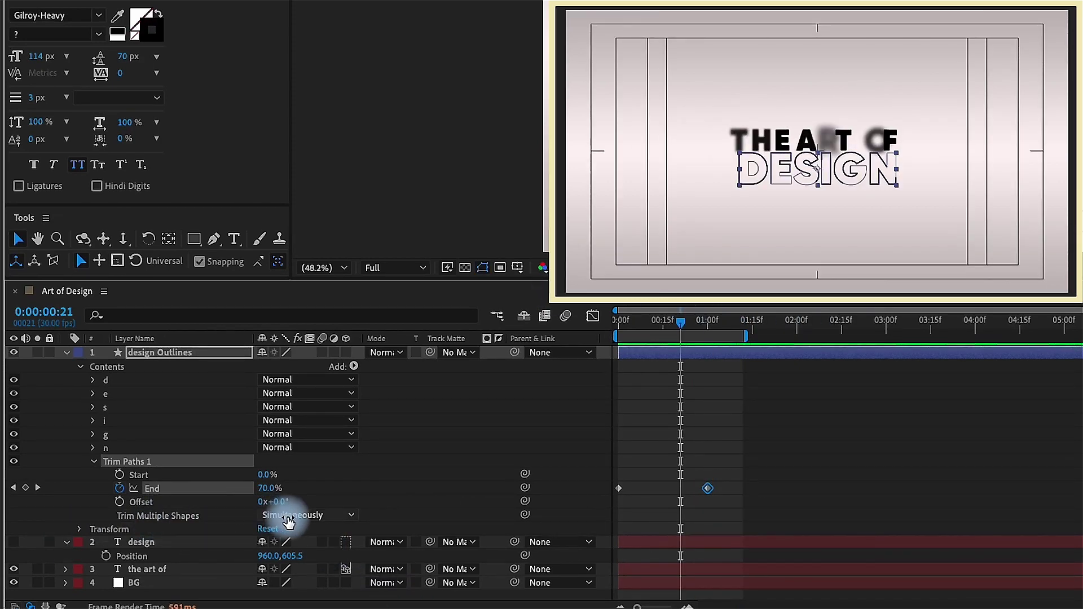
{"action": "mouse_move", "coordinate": [616, 331]}
{"action": "left_mouse_down"}
{"action": "mouse_move", "coordinate": [710, 328]}
{"action": "mouse_move", "coordinate": [603, 326]}
{"action": "left_mouse_up"}
{"action": "left_click", "coordinate": [294, 508]}
{"action": "left_click", "coordinate": [302, 550]}
{"action": "key", "text": "space"}
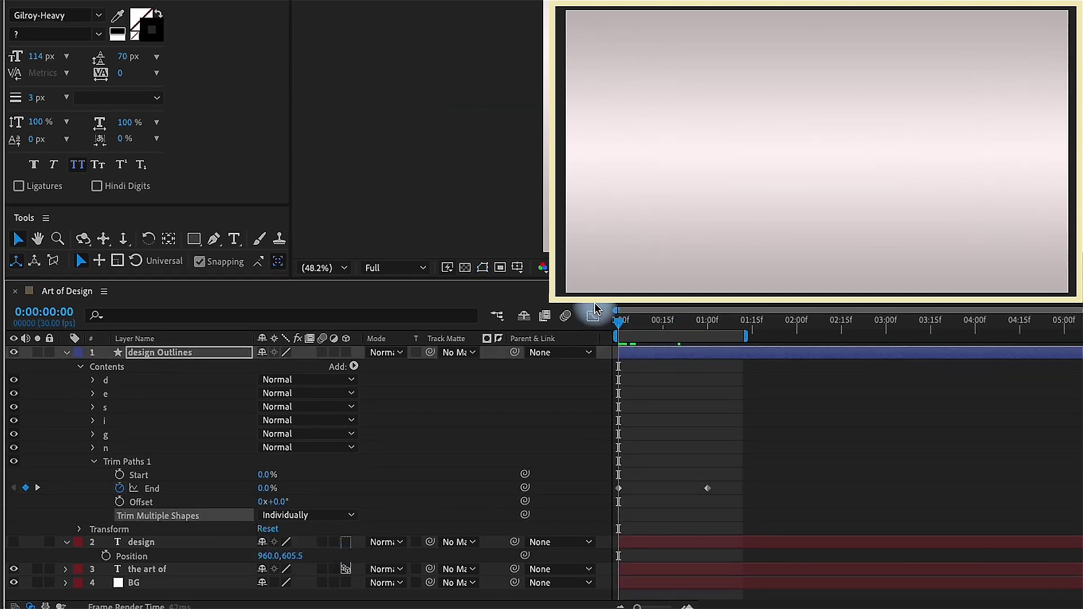
{"action": "mouse_move", "coordinate": [684, 318]}
{"action": "left_mouse_down"}
{"action": "mouse_move", "coordinate": [671, 318]}
{"action": "mouse_move", "coordinate": [684, 317]}
{"action": "left_mouse_up"}
{"action": "left_click", "coordinate": [176, 353]}
{"action": "left_click", "coordinate": [97, 380]}
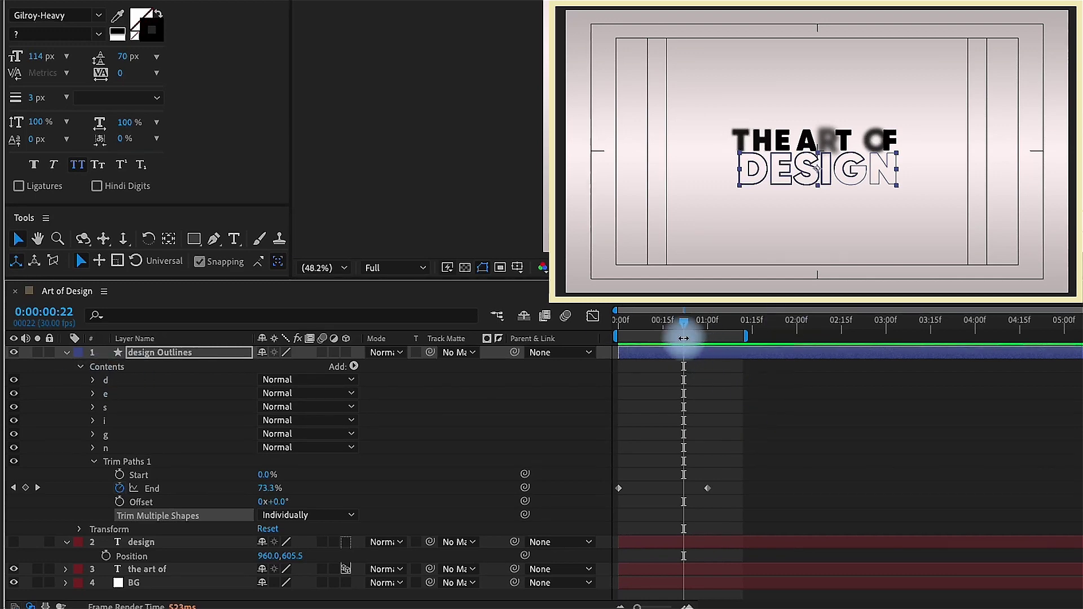
Restack the d, i and n letter groups so DESIGN draws on as g, e, i, n, s, d.
{"action": "mouse_move", "coordinate": [671, 325]}
{"action": "left_mouse_down"}
{"action": "mouse_move", "coordinate": [684, 321]}
{"action": "mouse_move", "coordinate": [636, 322]}
{"action": "mouse_move", "coordinate": [668, 333]}
{"action": "left_mouse_up"}
{"action": "mouse_move", "coordinate": [105, 379]}
{"action": "left_mouse_down"}
{"action": "mouse_move", "coordinate": [113, 416]}
{"action": "mouse_move", "coordinate": [101, 418]}
{"action": "mouse_move", "coordinate": [113, 387]}
{"action": "left_mouse_up"}
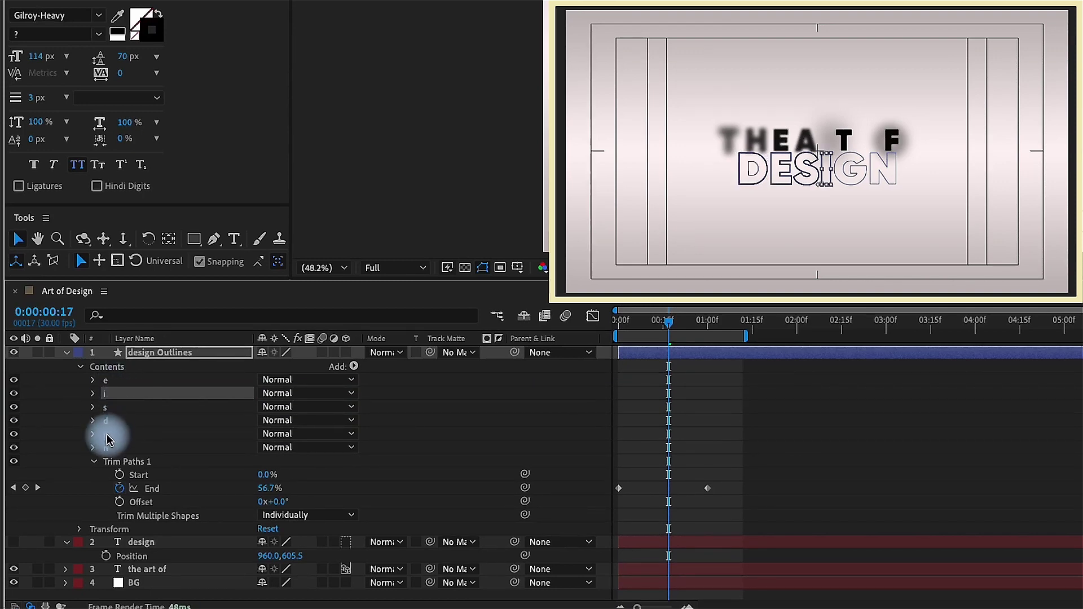
{"action": "left_click_drag", "start_coordinate": [109, 435], "coordinate": [123, 376]}
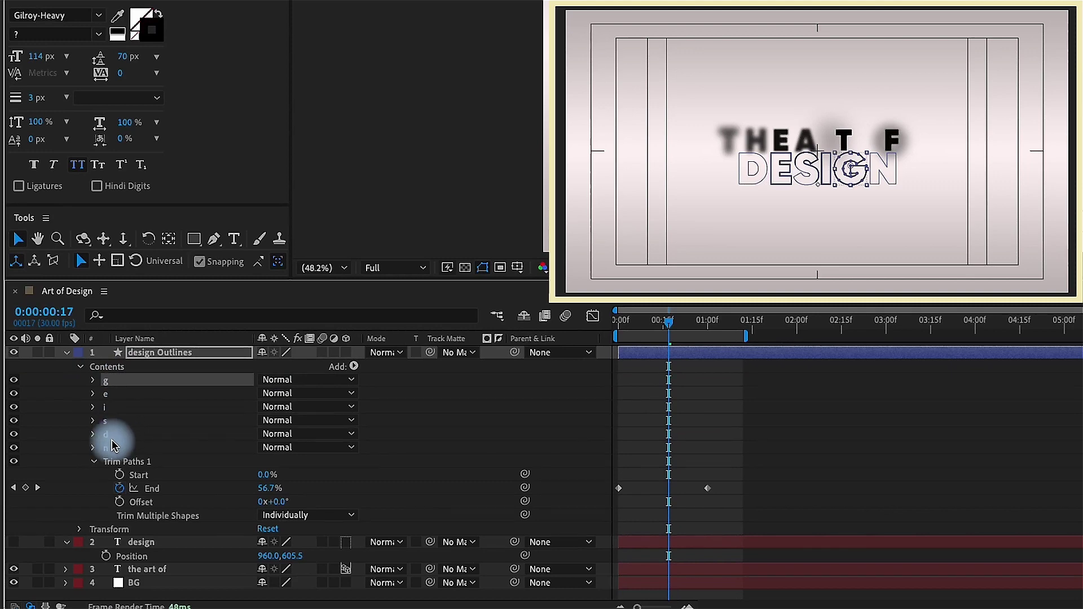
{"action": "left_click_drag", "start_coordinate": [109, 449], "coordinate": [113, 416]}
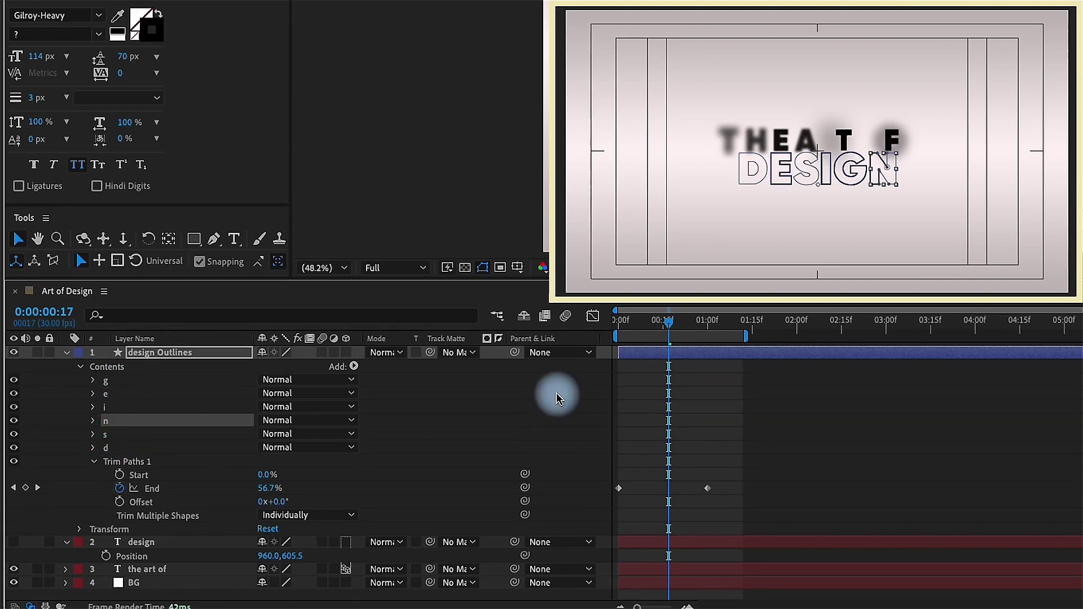
Preview the shuffled draw-on, set Trim Multiple Shapes to Simultaneously, and collapse both design layers.
{"action": "key", "text": "space"}
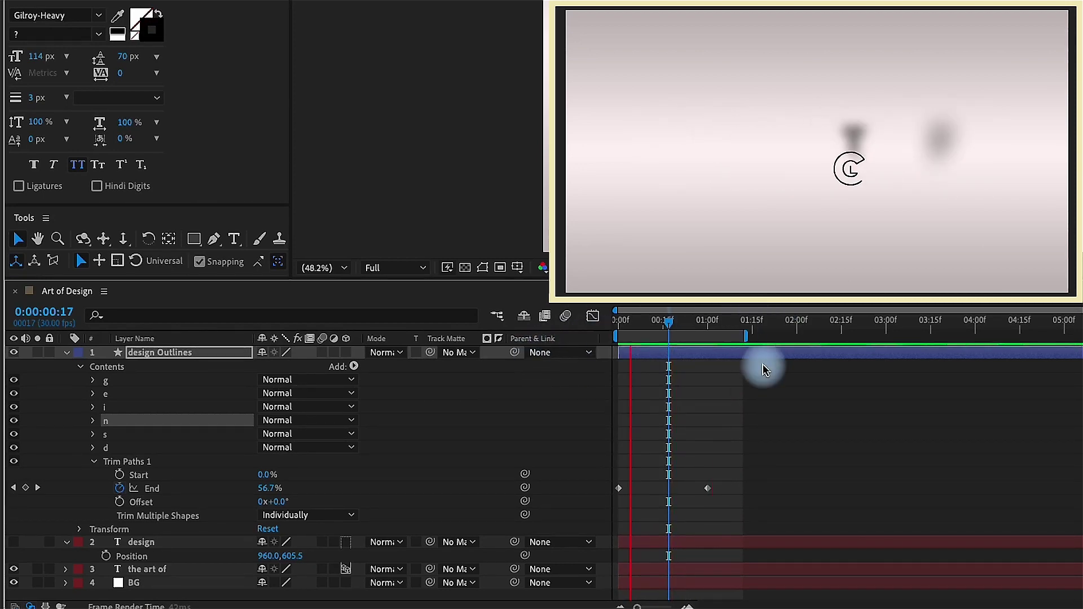
{"action": "left_click", "coordinate": [726, 323]}
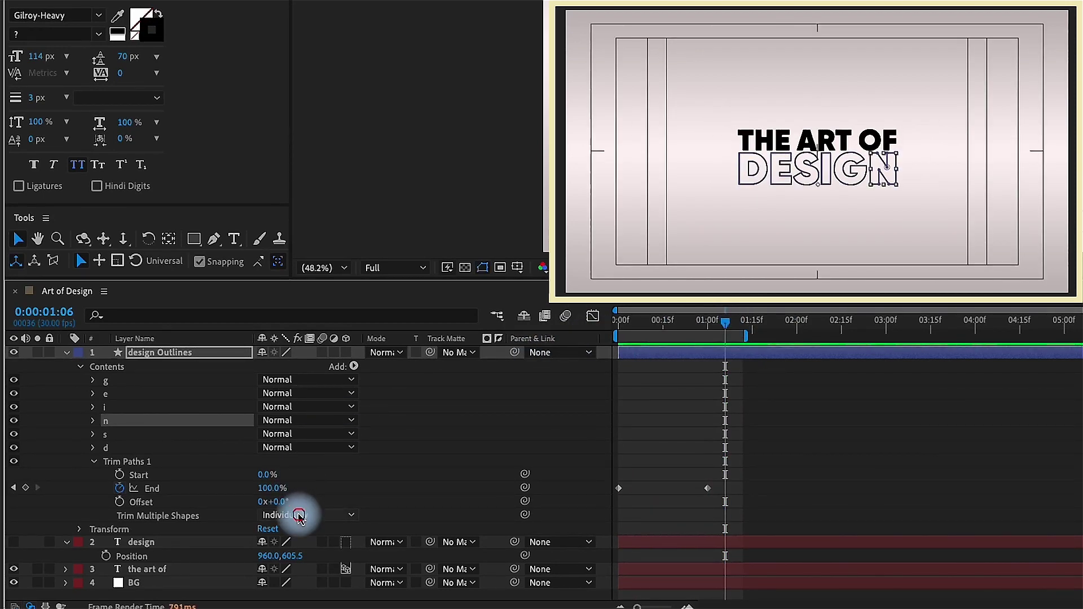
{"action": "left_click", "coordinate": [299, 514]}
{"action": "left_click", "coordinate": [320, 533]}
{"action": "key", "text": "'"}
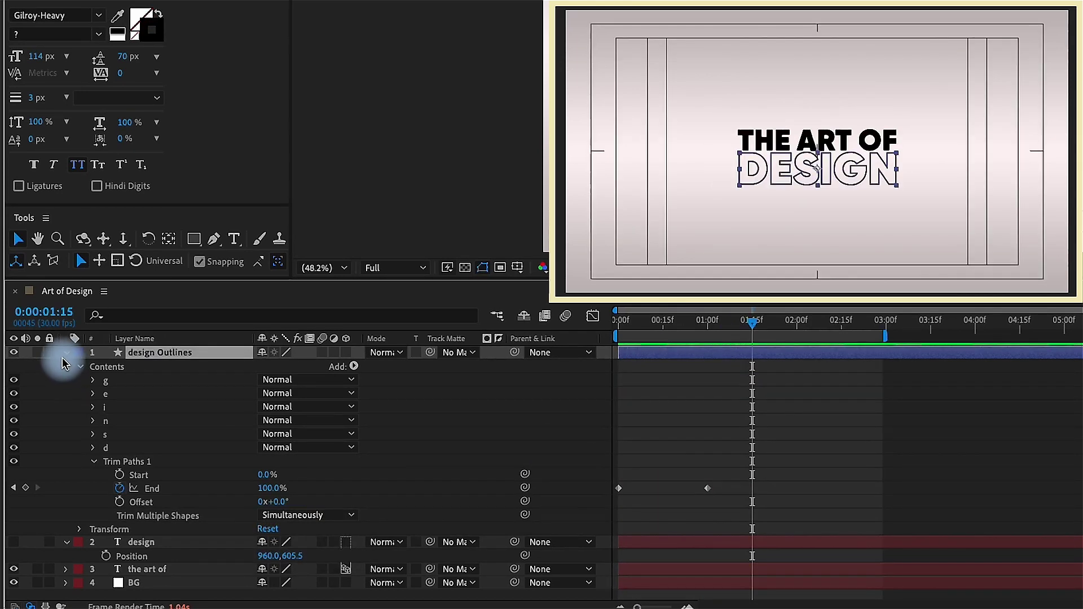
{"action": "left_click", "coordinate": [65, 353]}
{"action": "left_click", "coordinate": [65, 366]}
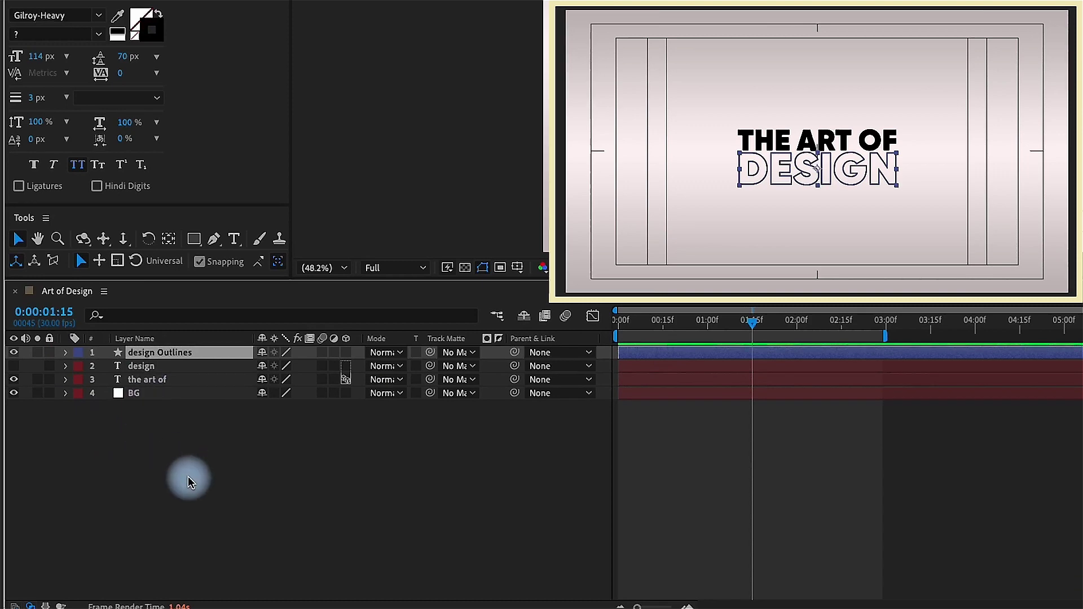
Add a new shape layer named HIGHLIGHT and move it just above White Solid 1.
{"action": "right_click", "coordinate": [242, 447]}
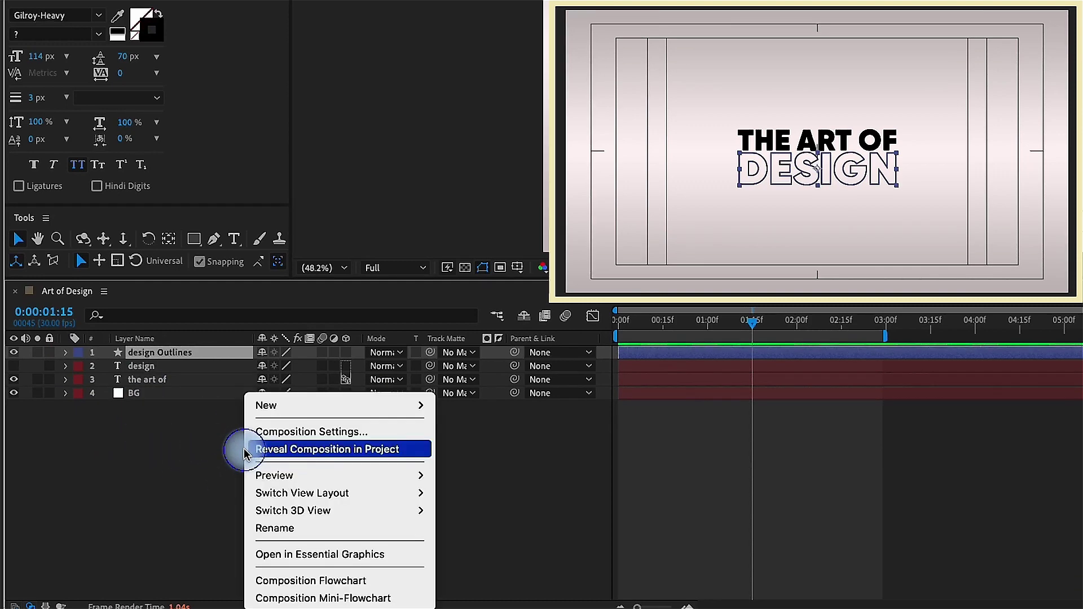
{"action": "mouse_move", "coordinate": [291, 405]}
{"action": "left_click", "coordinate": [473, 519]}
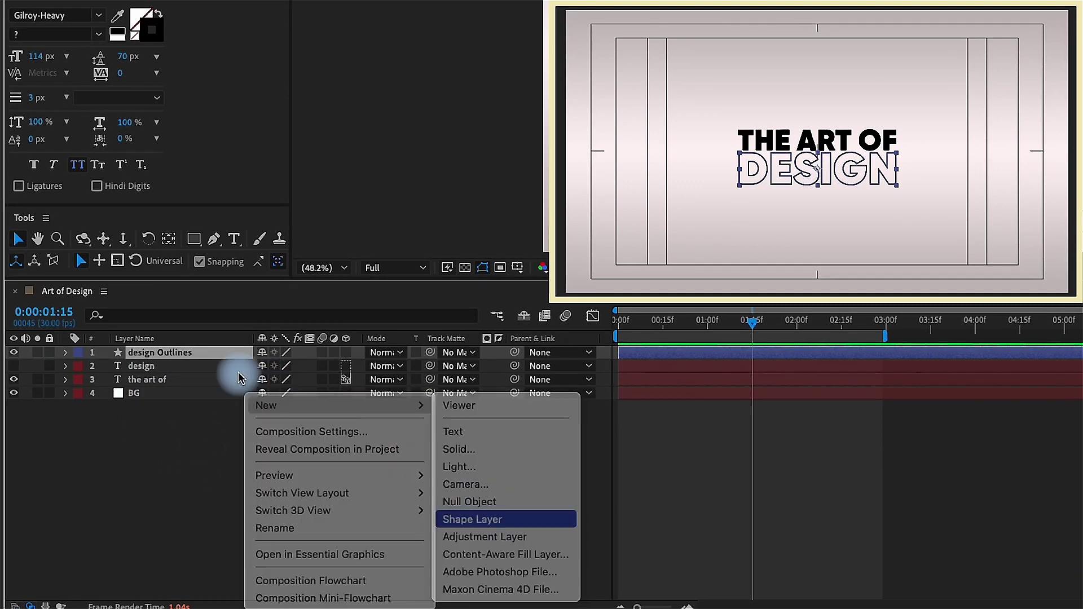
{"action": "key", "text": "Return"}
{"action": "type", "text": "HIGHL"}
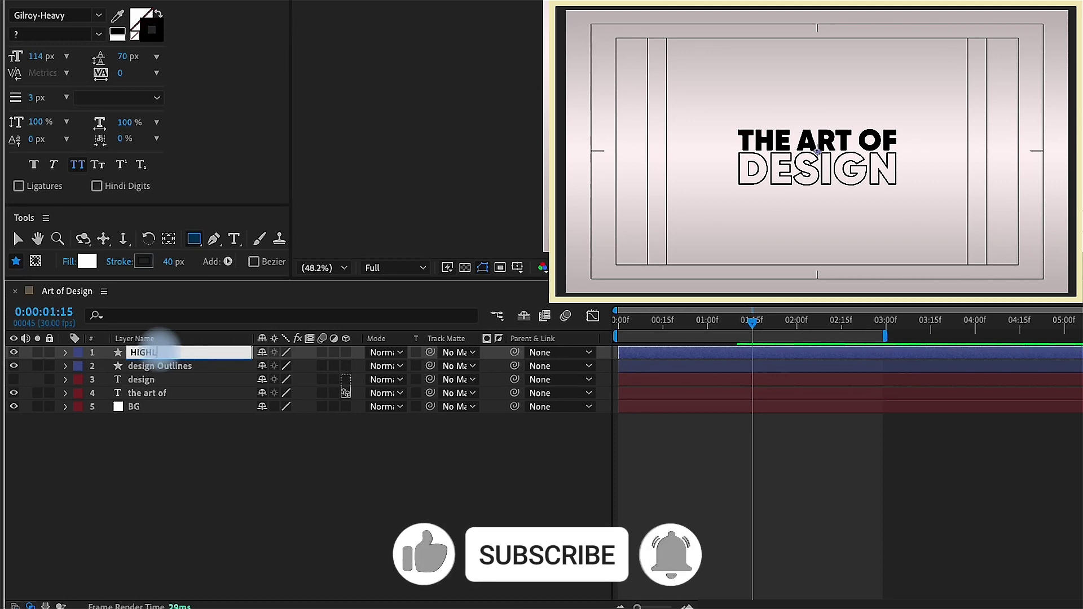
{"action": "type", "text": "IGHT"}
{"action": "key", "text": "Return"}
{"action": "left_click", "coordinate": [137, 339]}
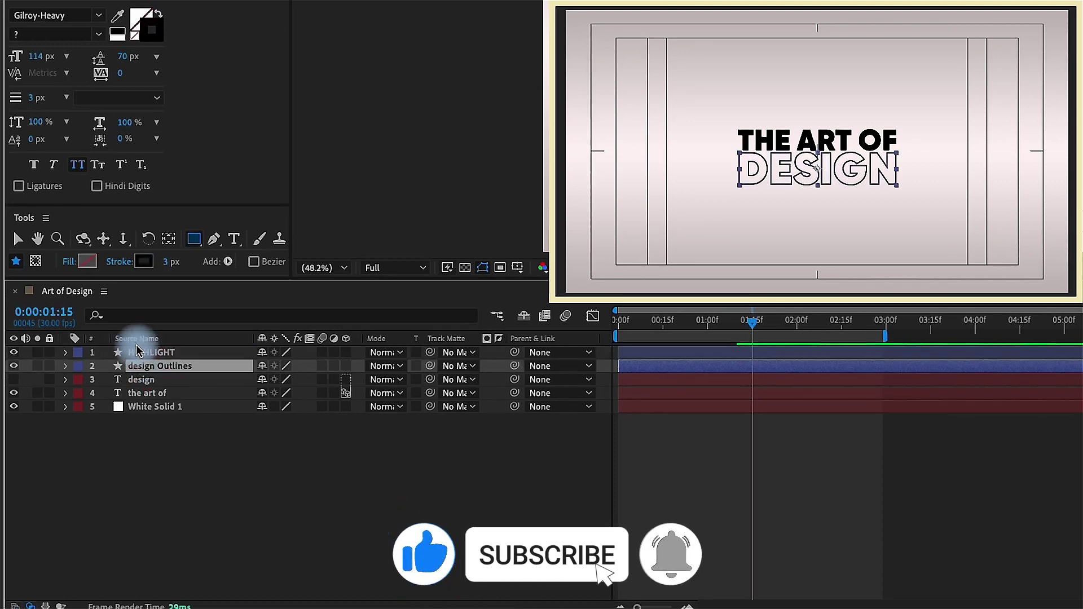
{"action": "left_click_drag", "start_coordinate": [145, 357], "coordinate": [147, 395]}
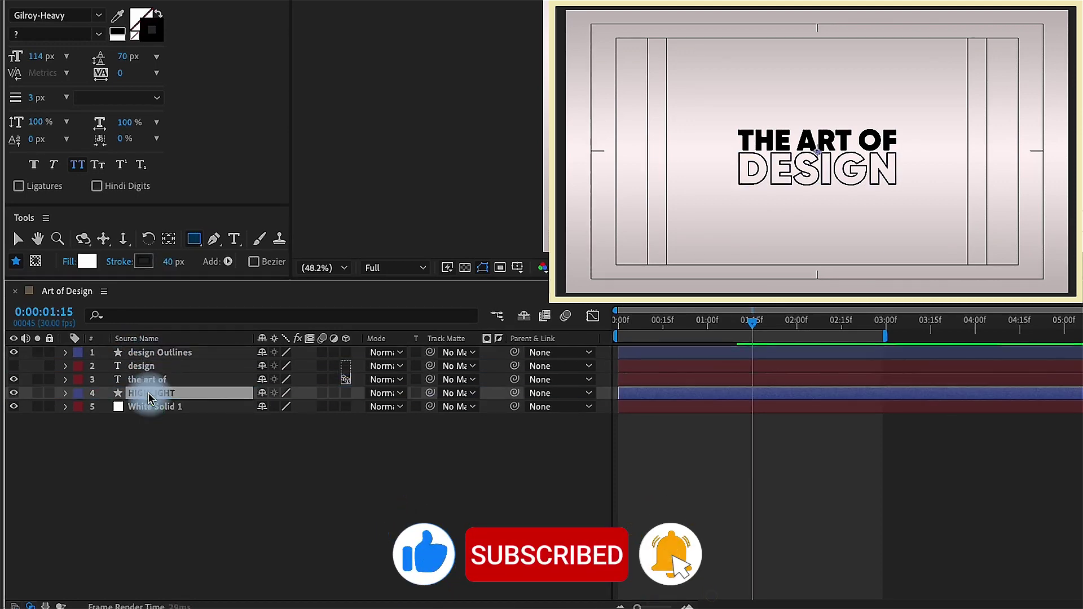
Add Path 1 to HIGHLIGHT and draw a straight horizontal line across ART.
{"action": "left_click", "coordinate": [65, 392]}
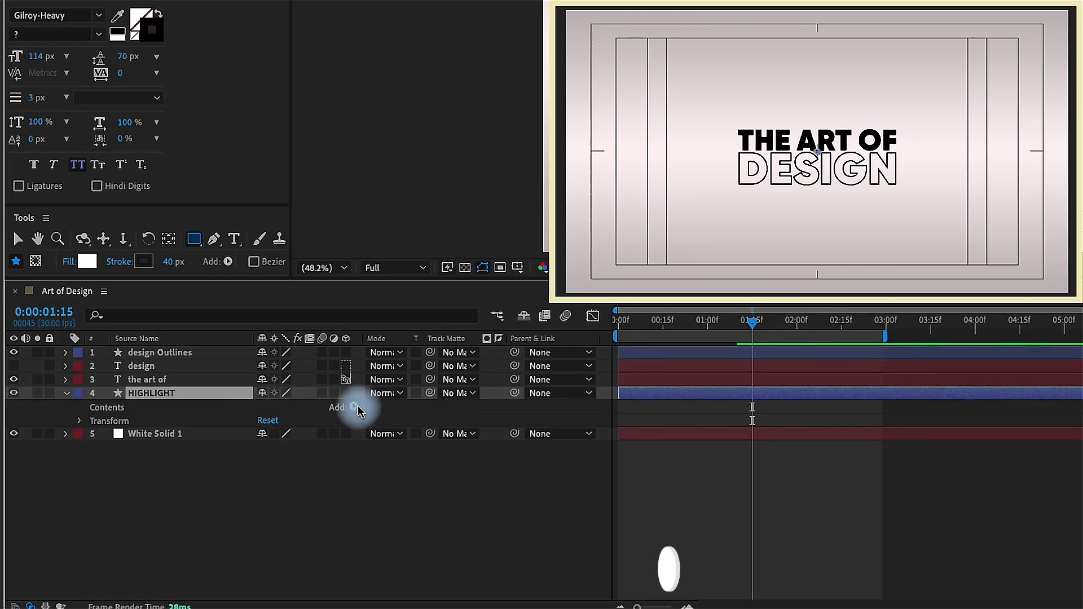
{"action": "left_click", "coordinate": [352, 407]}
{"action": "left_click", "coordinate": [382, 335]}
{"action": "key", "text": "g"}
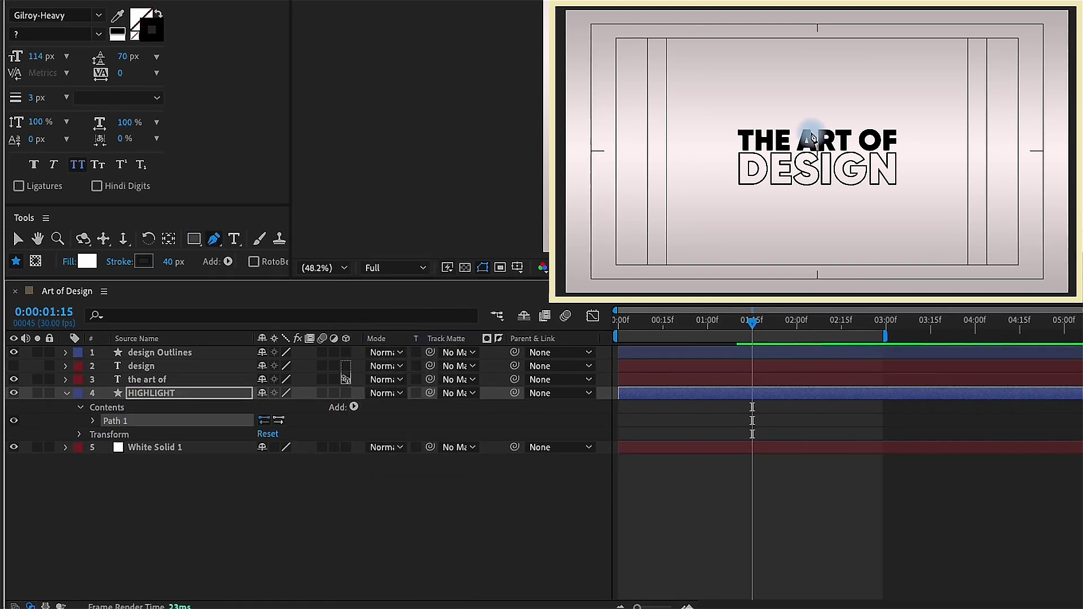
{"action": "scroll", "coordinate": [805, 145], "scroll_direction": "up", "scroll_amount": 1}
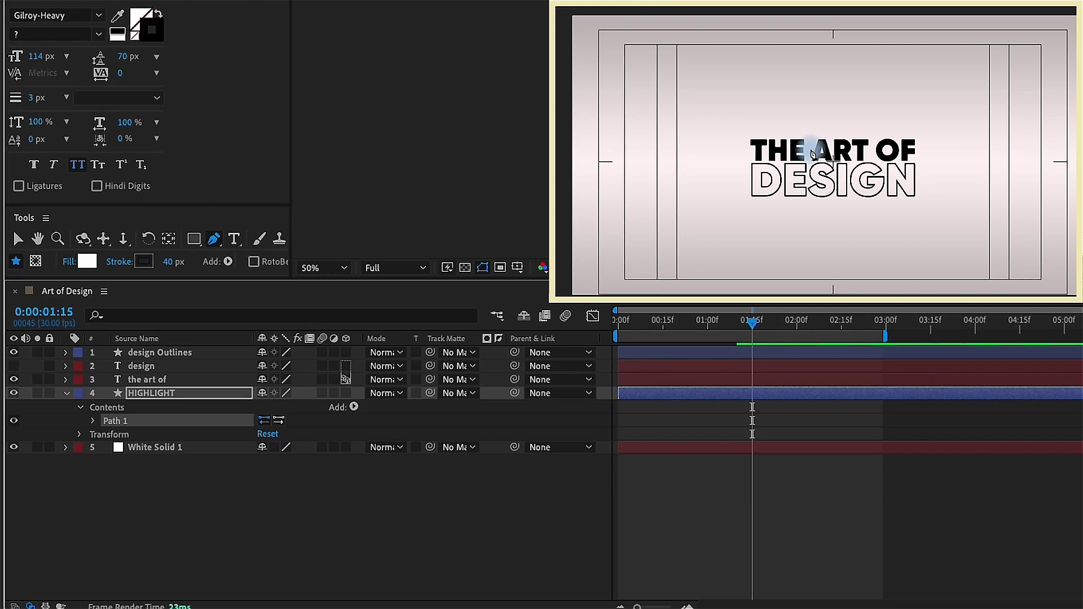
{"action": "scroll", "coordinate": [812, 153], "scroll_direction": "up", "scroll_amount": 2}
{"action": "left_click", "coordinate": [768, 114]}
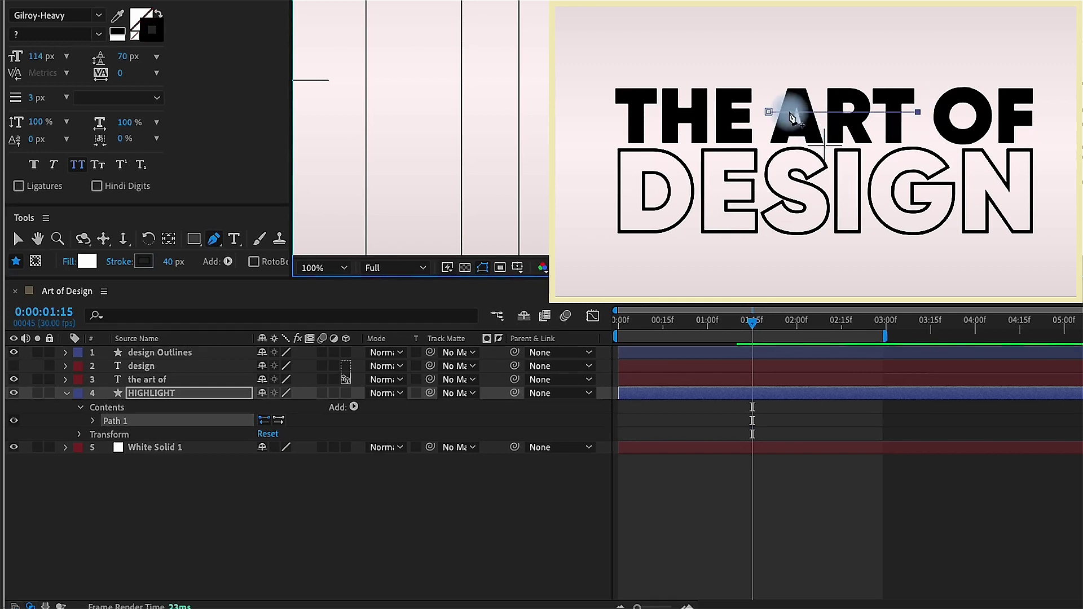
{"action": "left_click", "coordinate": [354, 406]}
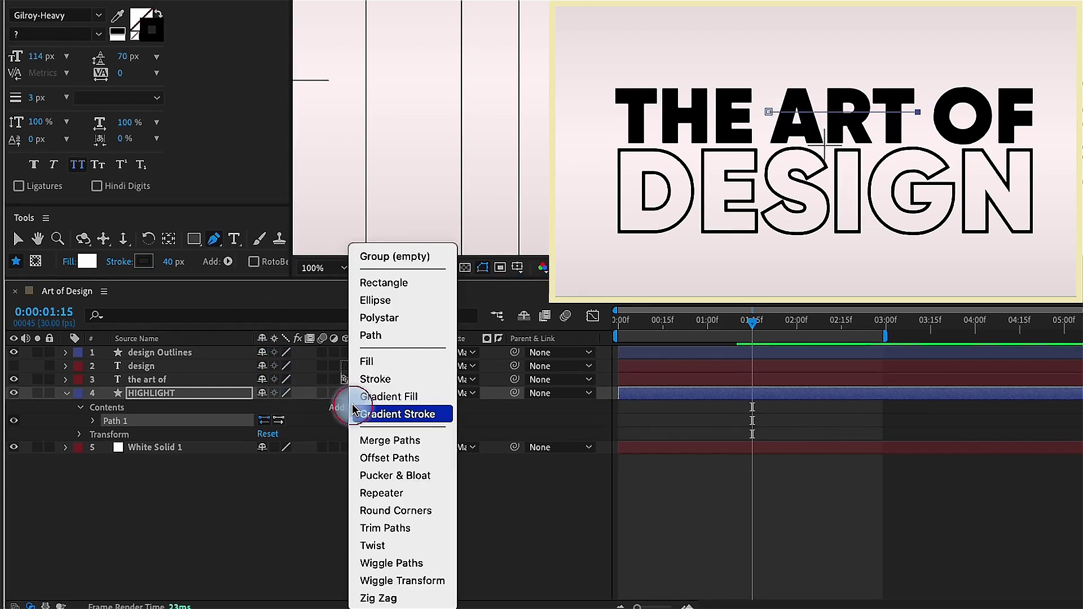
Add a black Stroke 1 to the highlight path and thicken it into a bar over ART.
{"action": "left_click", "coordinate": [375, 377]}
{"action": "left_click", "coordinate": [93, 434]}
{"action": "left_click", "coordinate": [266, 461]}
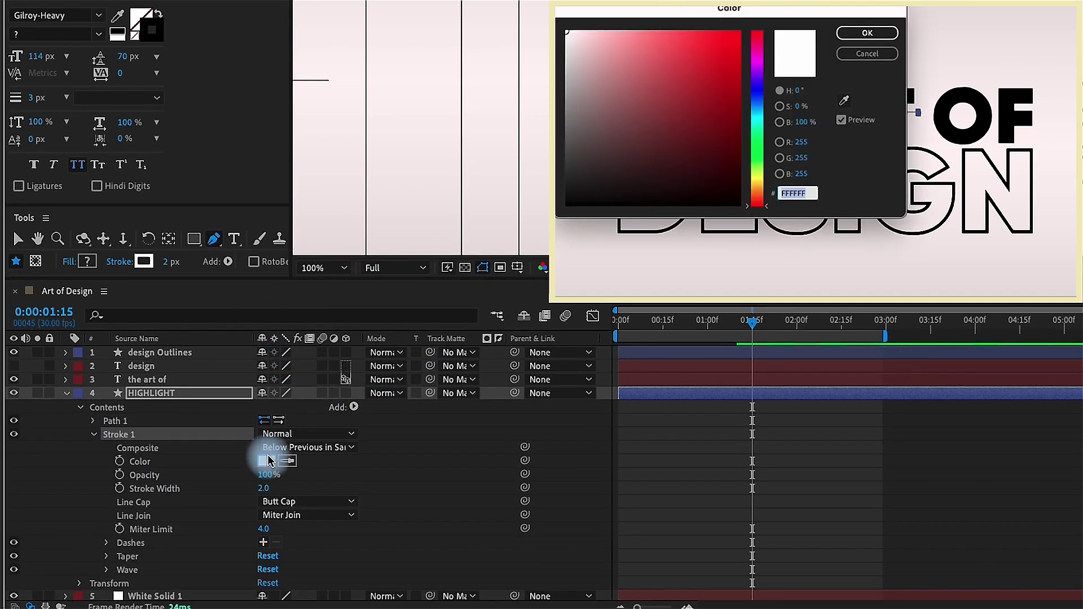
{"action": "left_click", "coordinate": [867, 33]}
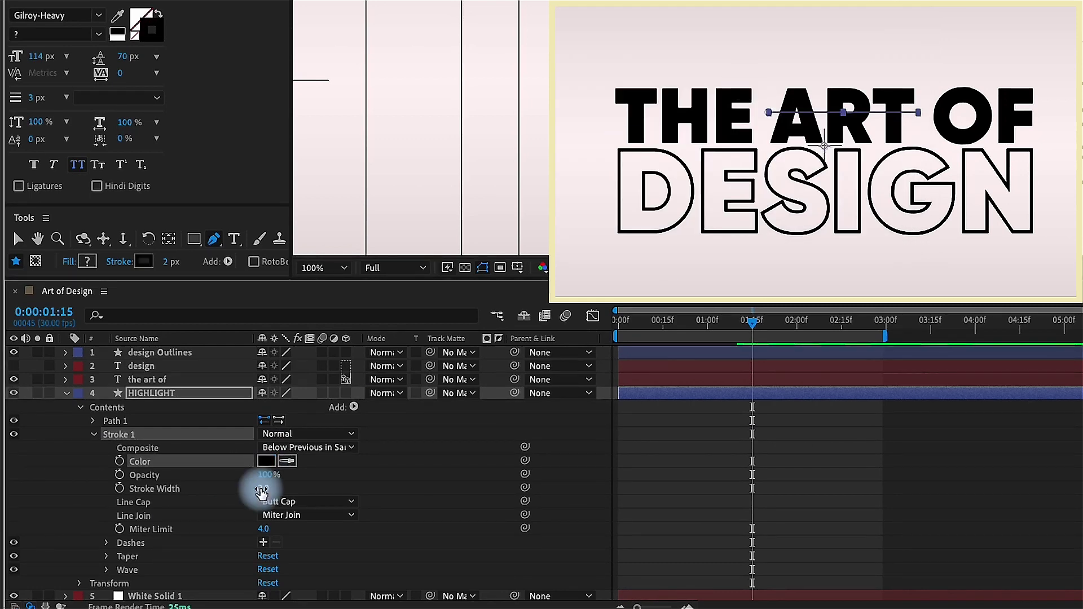
{"action": "mouse_move", "coordinate": [261, 493]}
{"action": "left_mouse_down"}
{"action": "mouse_move", "coordinate": [321, 464]}
{"action": "mouse_move", "coordinate": [310, 456]}
{"action": "left_mouse_up"}
Temporarily lower HIGHLIGHT's opacity to check the bar's alignment, then restore it to 100%.
{"action": "left_click", "coordinate": [146, 397]}
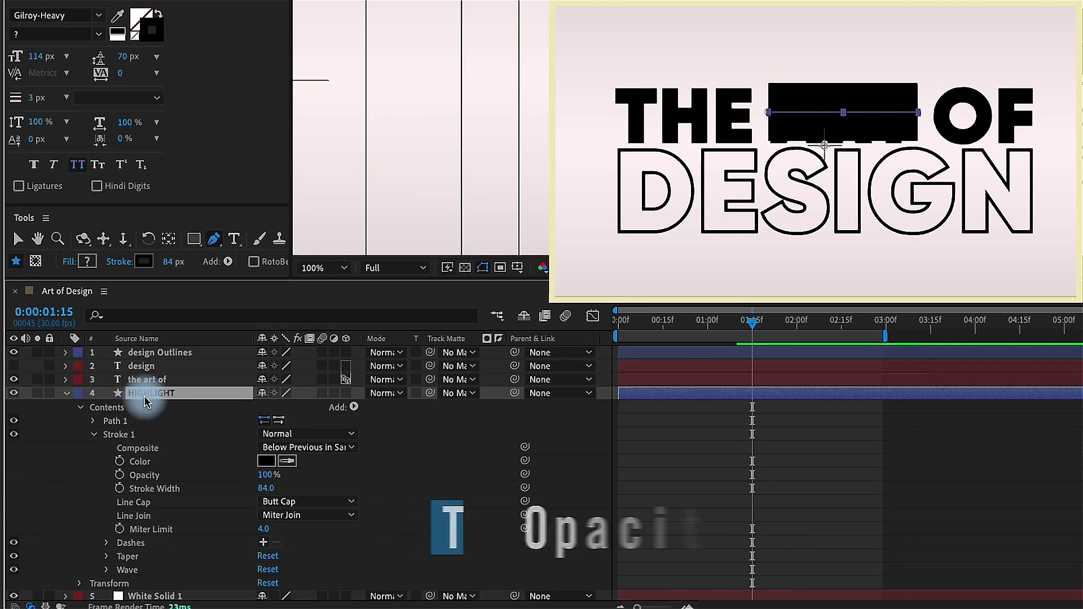
{"action": "key", "text": "t"}
{"action": "left_click_drag", "start_coordinate": [264, 411], "coordinate": [235, 411]}
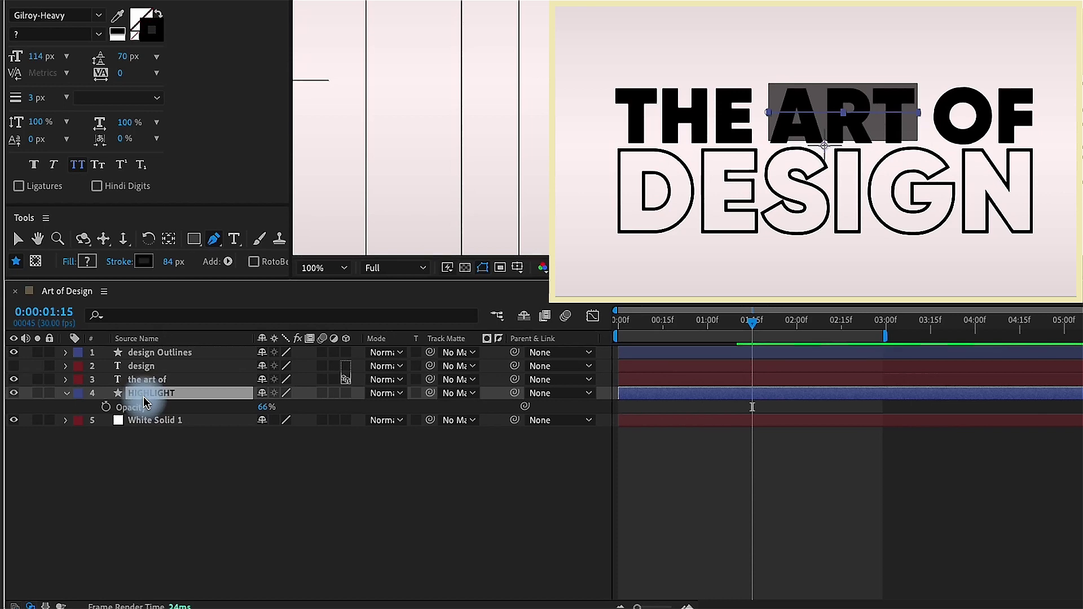
{"action": "key", "text": "Return"}
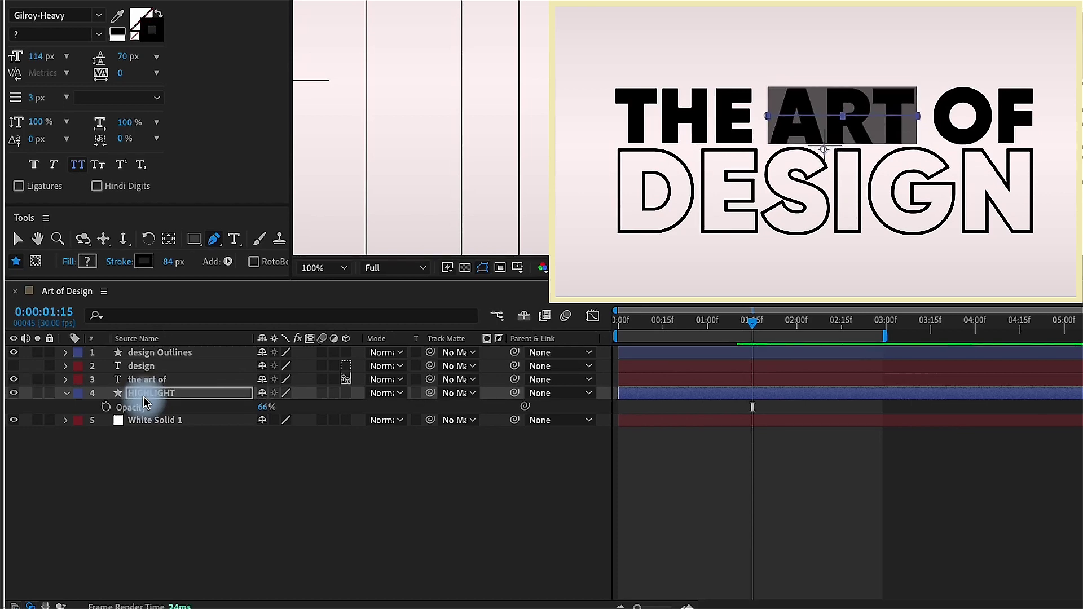
{"action": "left_click_drag", "start_coordinate": [266, 411], "coordinate": [387, 404]}
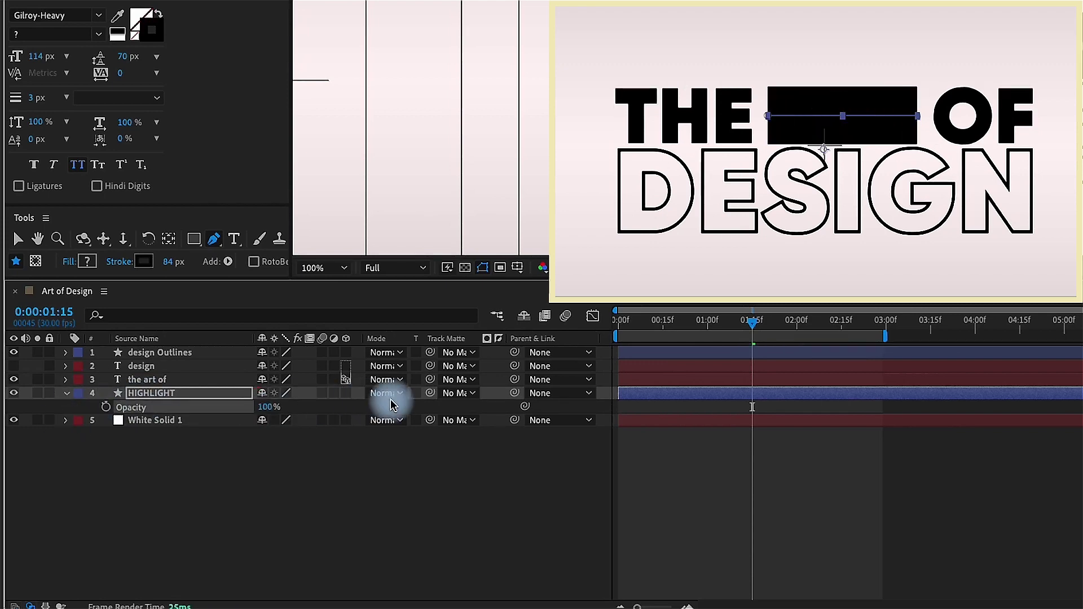
Set the highlight Stroke Width to 95, then settle on 90.
{"action": "left_click", "coordinate": [67, 393]}
{"action": "left_click", "coordinate": [95, 434]}
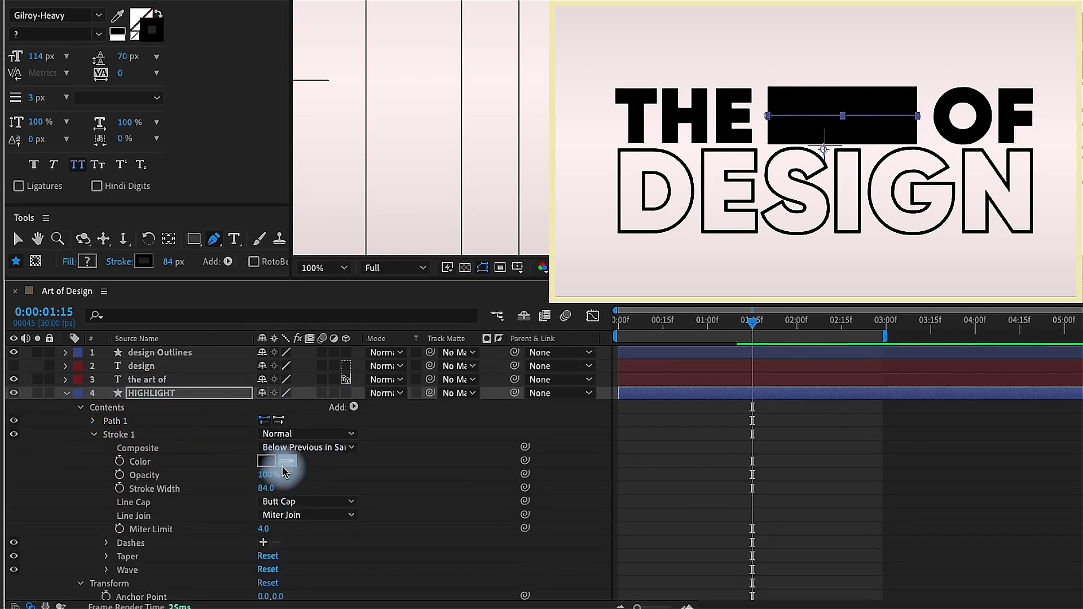
{"action": "left_click", "coordinate": [267, 489]}
{"action": "type", "text": "95"}
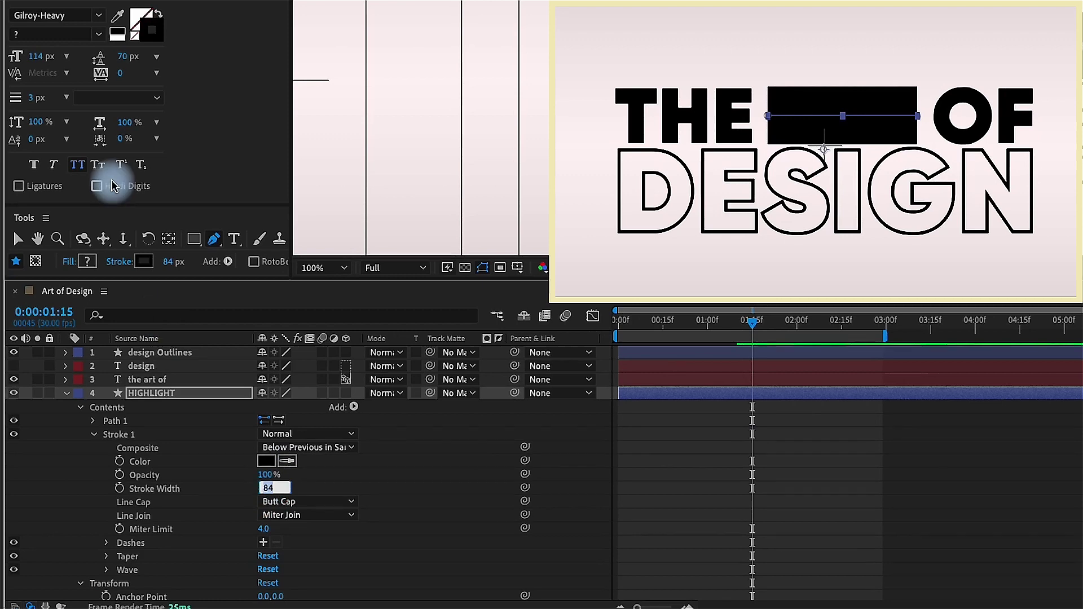
{"action": "key", "text": "Return"}
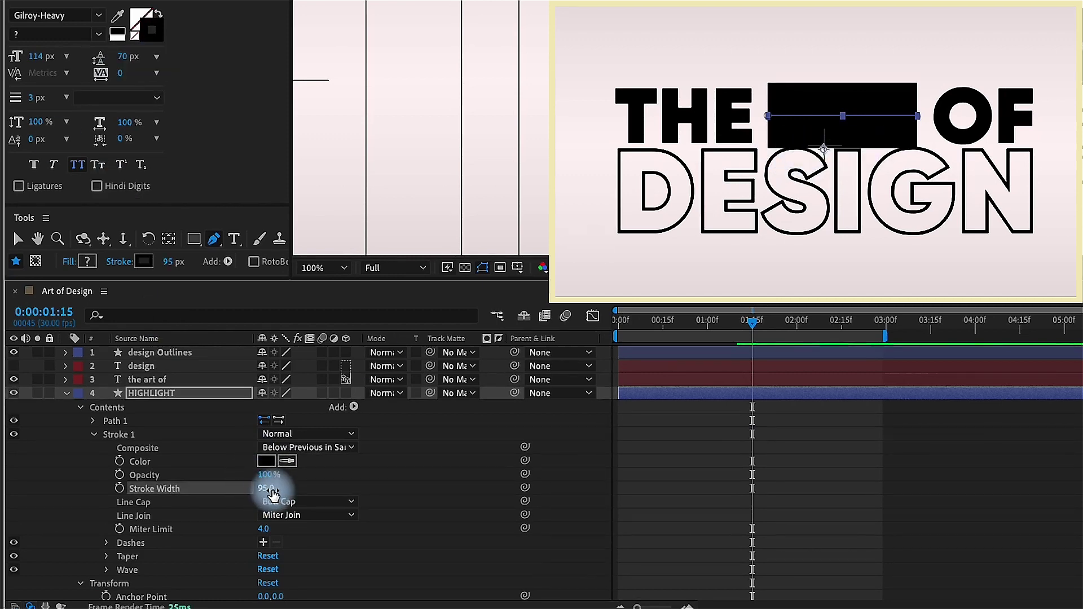
{"action": "left_click", "coordinate": [266, 488]}
{"action": "type", "text": "90"}
{"action": "key", "text": "Return"}
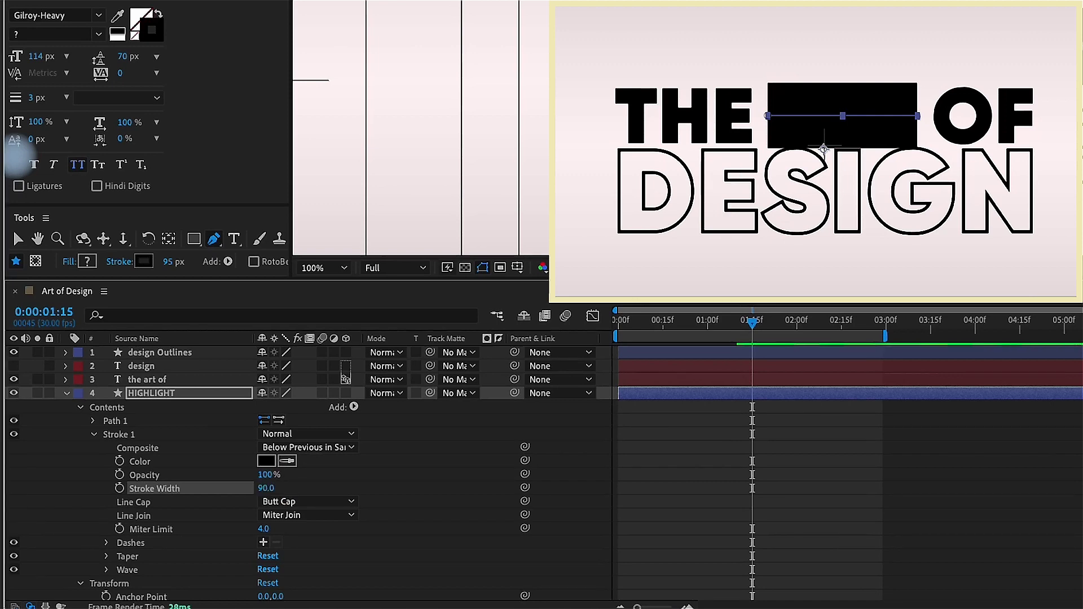
Add Trim Paths to HIGHLIGHT and keyframe End from 0% at 0f to 100% at 1:00.
{"action": "key", "text": "Home"}
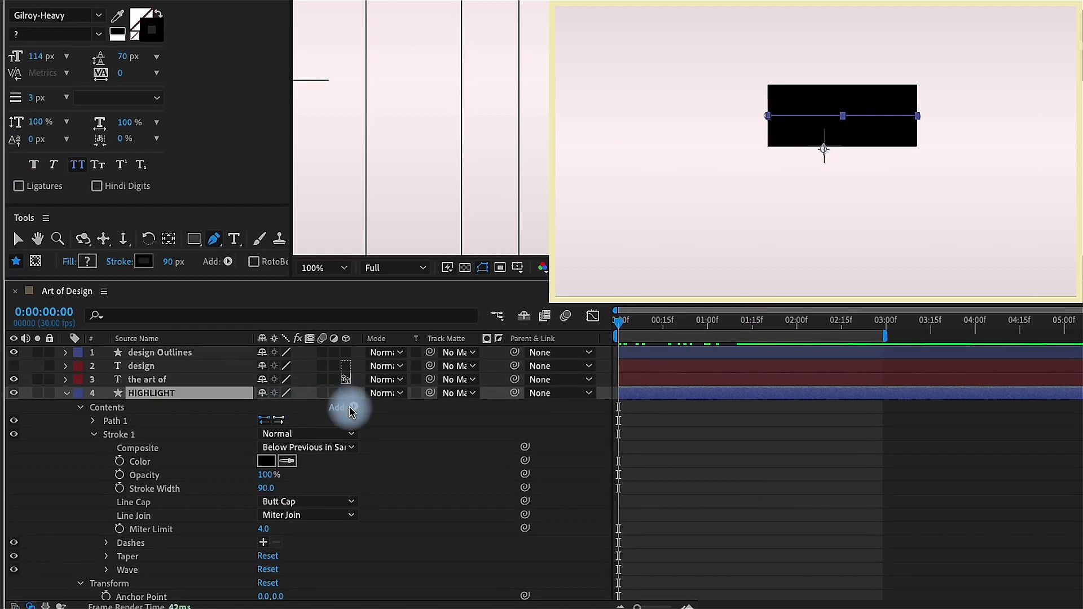
{"action": "left_click", "coordinate": [351, 408]}
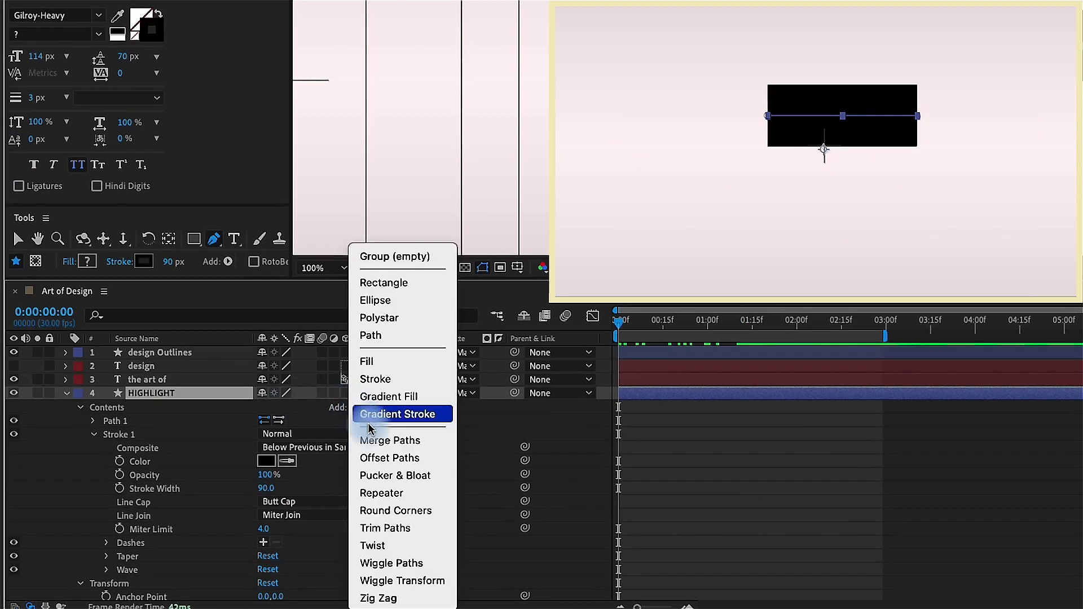
{"action": "left_click", "coordinate": [389, 525]}
{"action": "left_click", "coordinate": [93, 434]}
{"action": "left_click", "coordinate": [119, 462]}
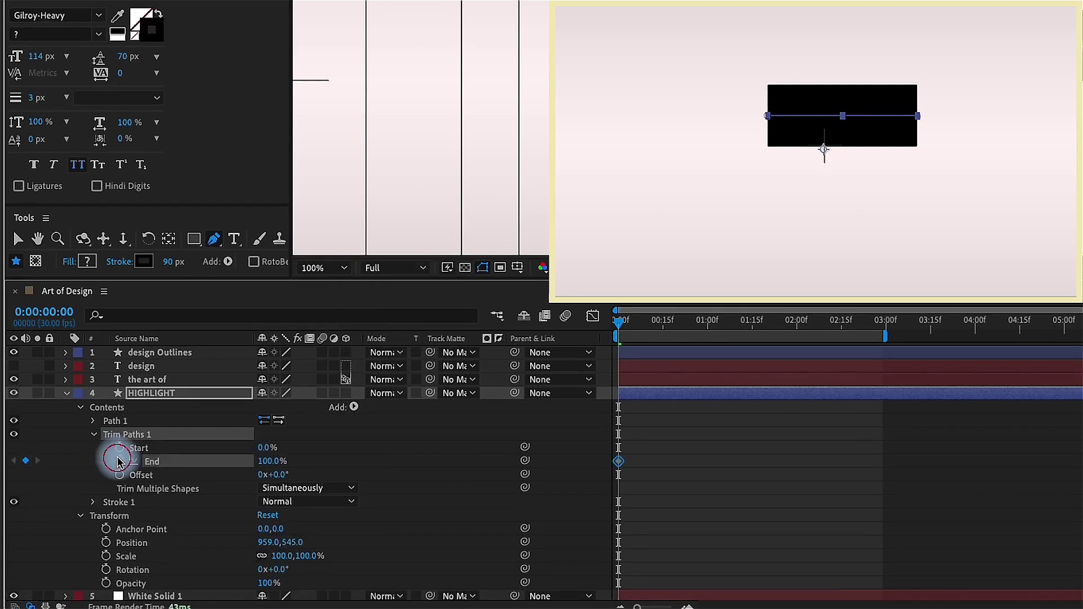
{"action": "left_click_drag", "start_coordinate": [267, 460], "coordinate": [145, 467]}
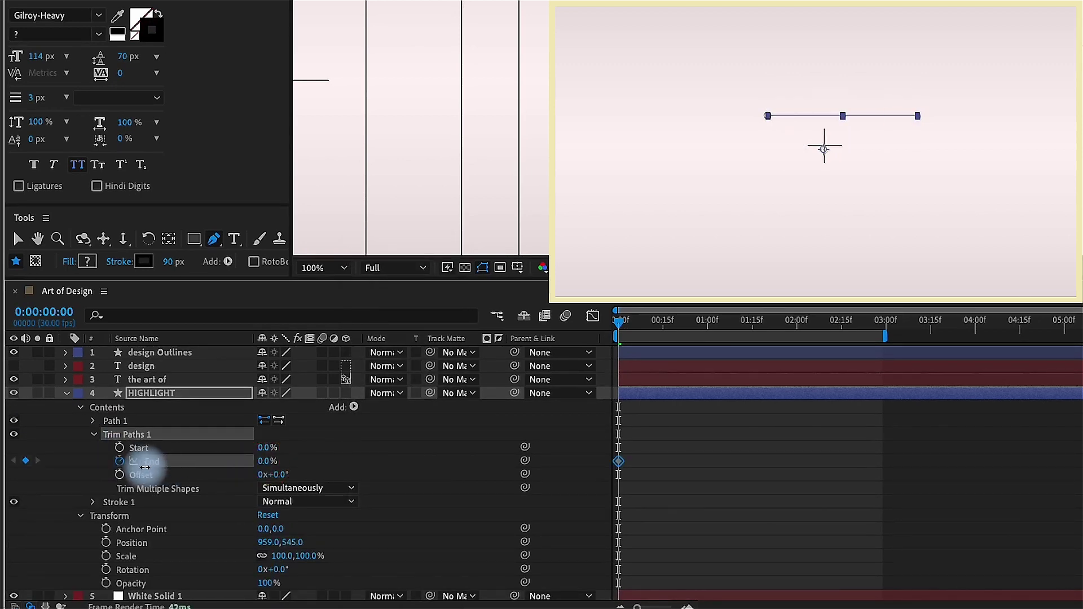
{"action": "key", "text": "space"}
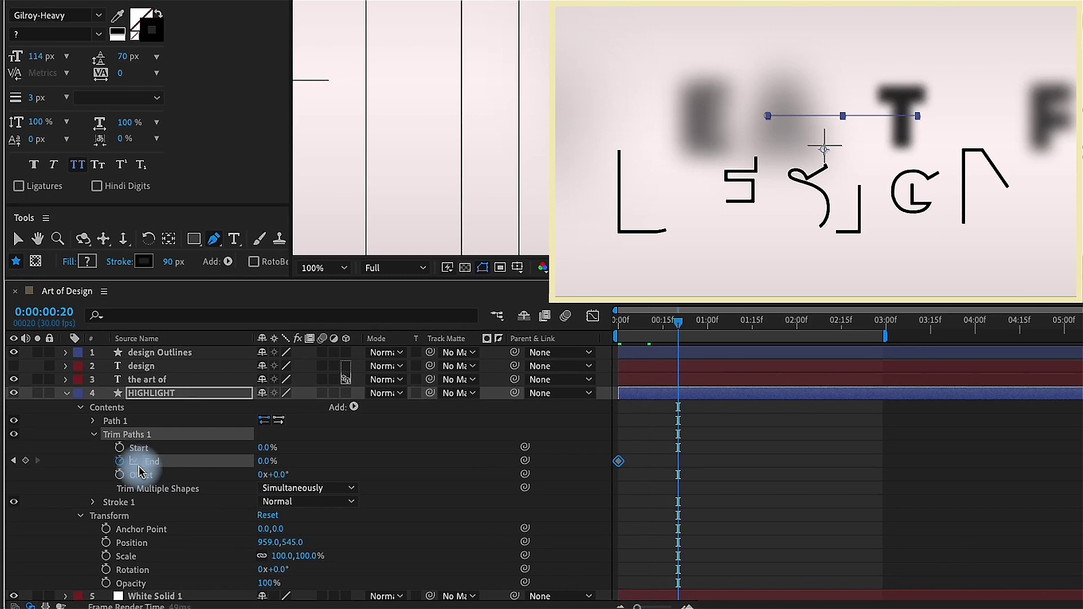
{"action": "left_click_drag", "start_coordinate": [260, 469], "coordinate": [459, 449]}
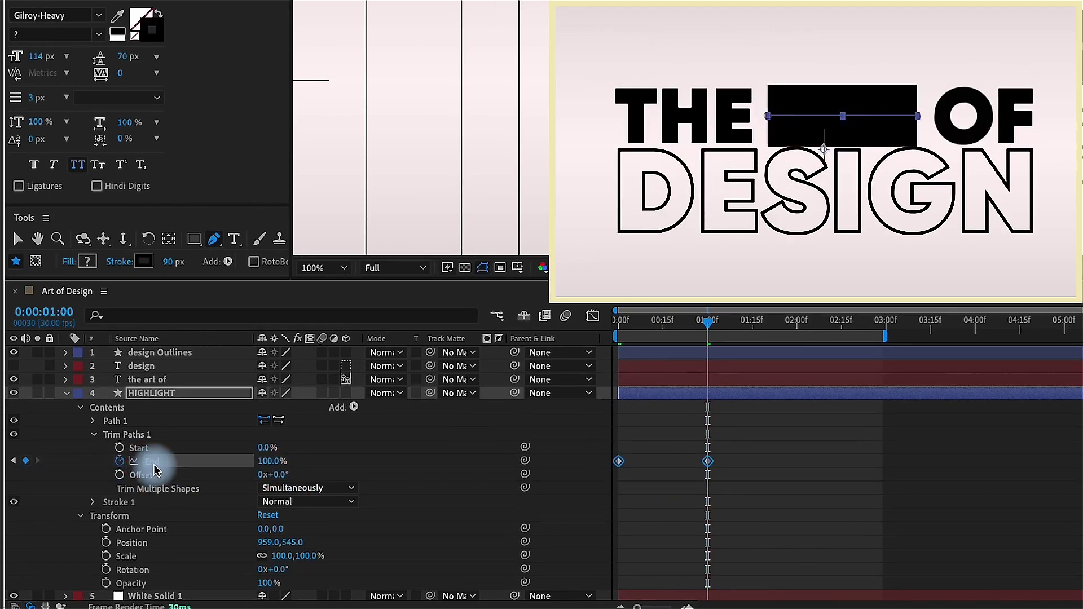
Easy-ease the End keyframes, sharpen the speed curve in the Graph Editor, and fit the viewer.
{"action": "key", "text": "F9"}
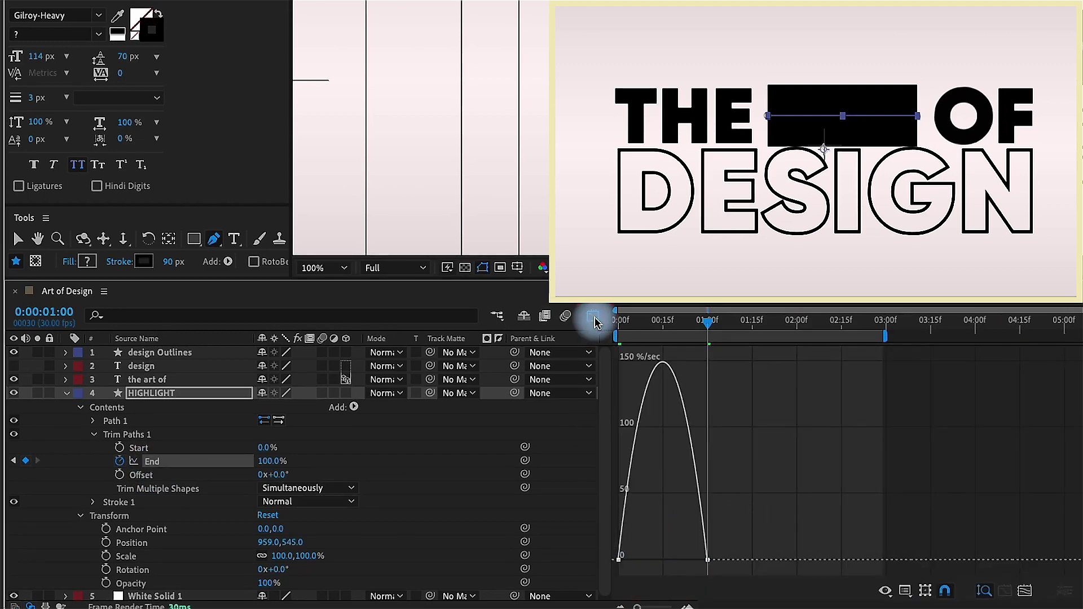
{"action": "key", "text": "v"}
{"action": "left_click", "coordinate": [618, 560]}
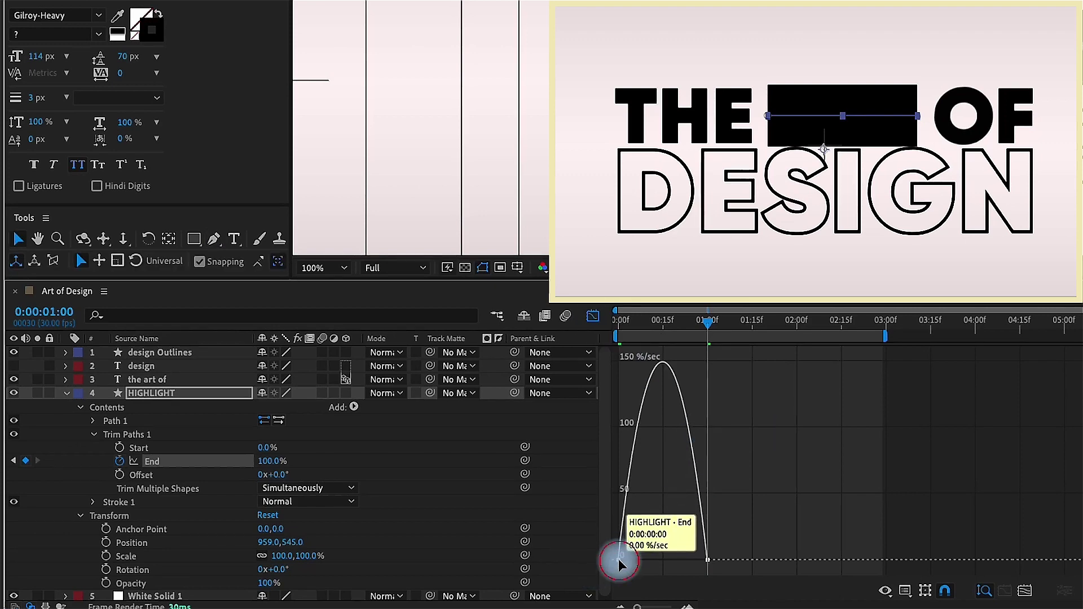
{"action": "left_click_drag", "start_coordinate": [618, 560], "coordinate": [652, 569]}
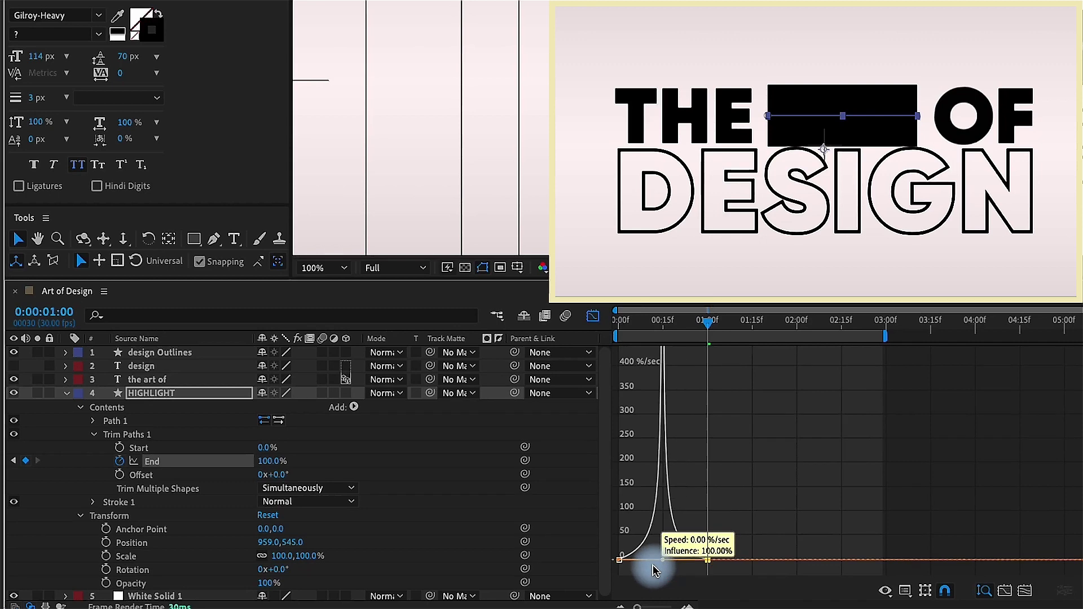
{"action": "left_click", "coordinate": [593, 314]}
{"action": "left_click", "coordinate": [324, 268]}
{"action": "left_click", "coordinate": [320, 284]}
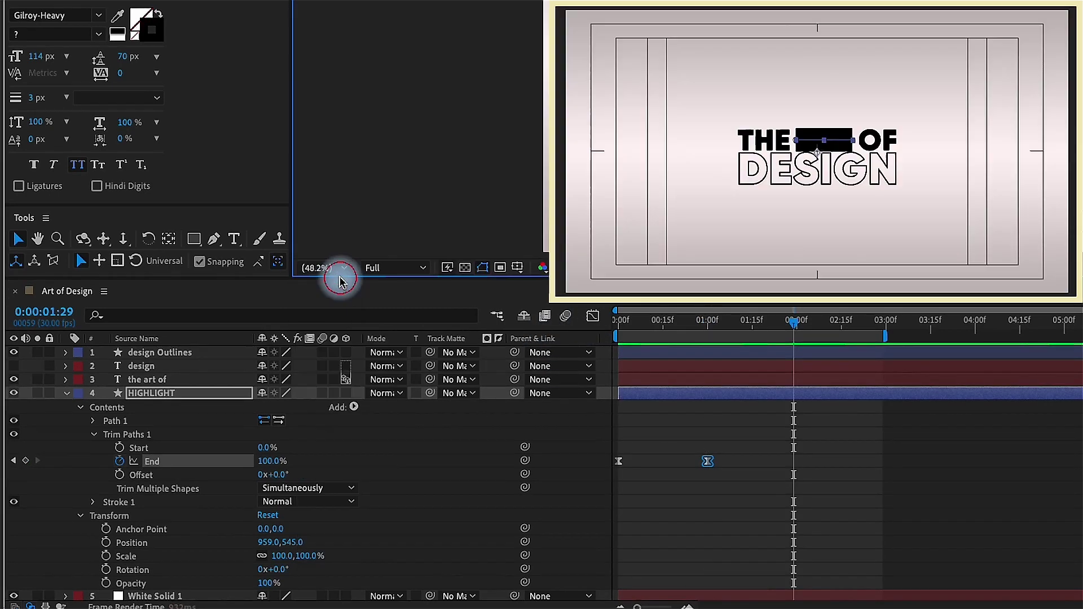
Reveal the title keyframes, shift HIGHLIGHT to start at 1:00, and go to 1:29.
{"action": "key", "text": "u"}
{"action": "left_click", "coordinate": [712, 378]}
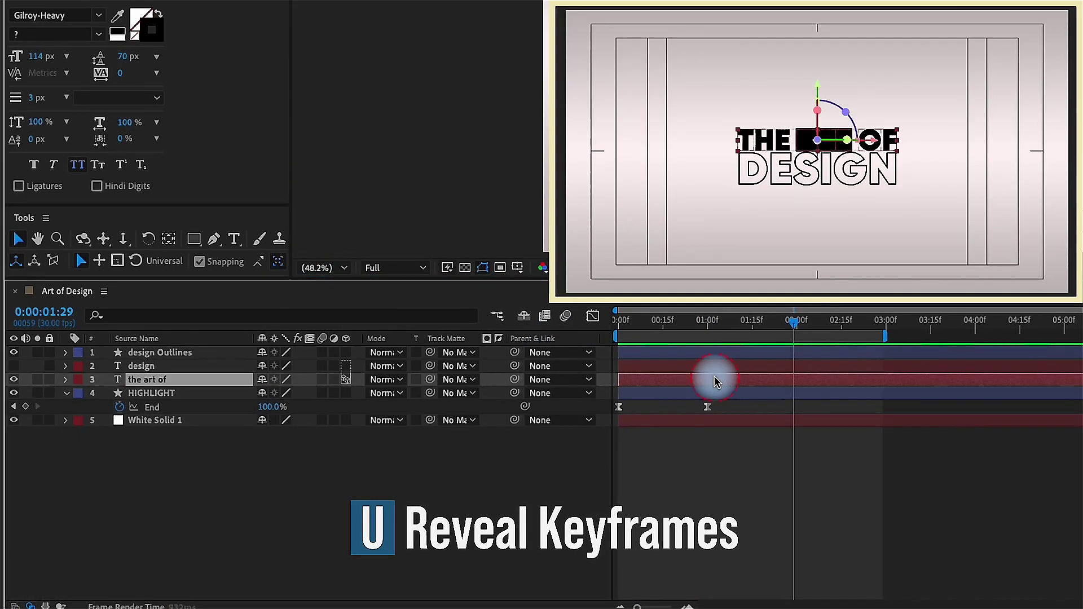
{"action": "key", "text": "u"}
{"action": "left_click", "coordinate": [706, 355]}
{"action": "key", "text": "u"}
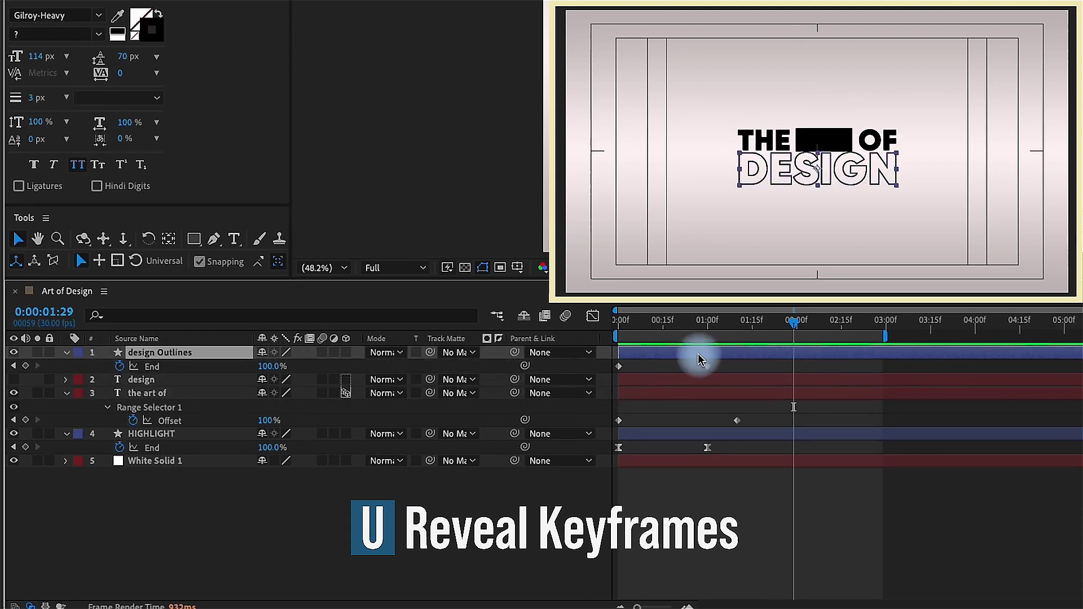
{"action": "left_click_drag", "start_coordinate": [624, 322], "coordinate": [712, 317]}
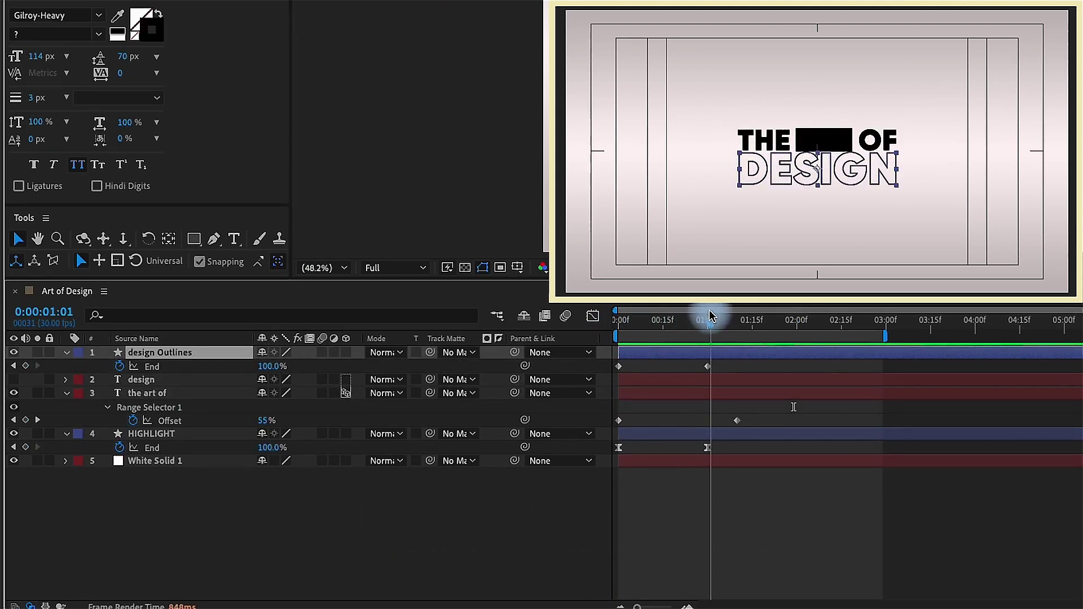
{"action": "left_click_drag", "start_coordinate": [726, 432], "coordinate": [794, 433]}
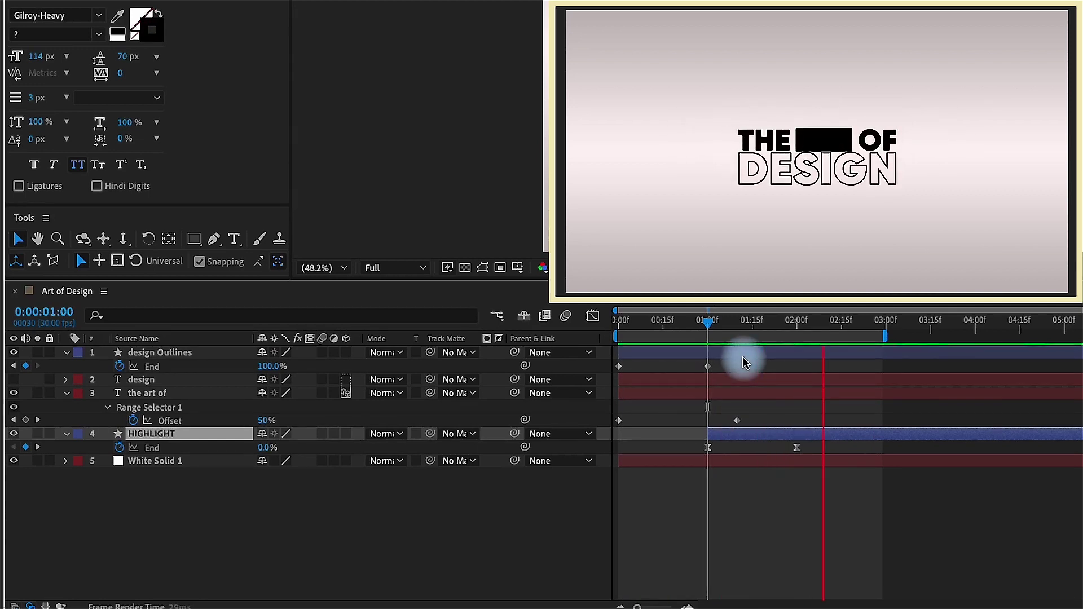
{"action": "left_click_drag", "start_coordinate": [709, 321], "coordinate": [795, 326]}
Search the timeline for 'stroke' and reduce HIGHLIGHT's Stroke Width from 90 to 83.
{"action": "key", "text": "slash"}
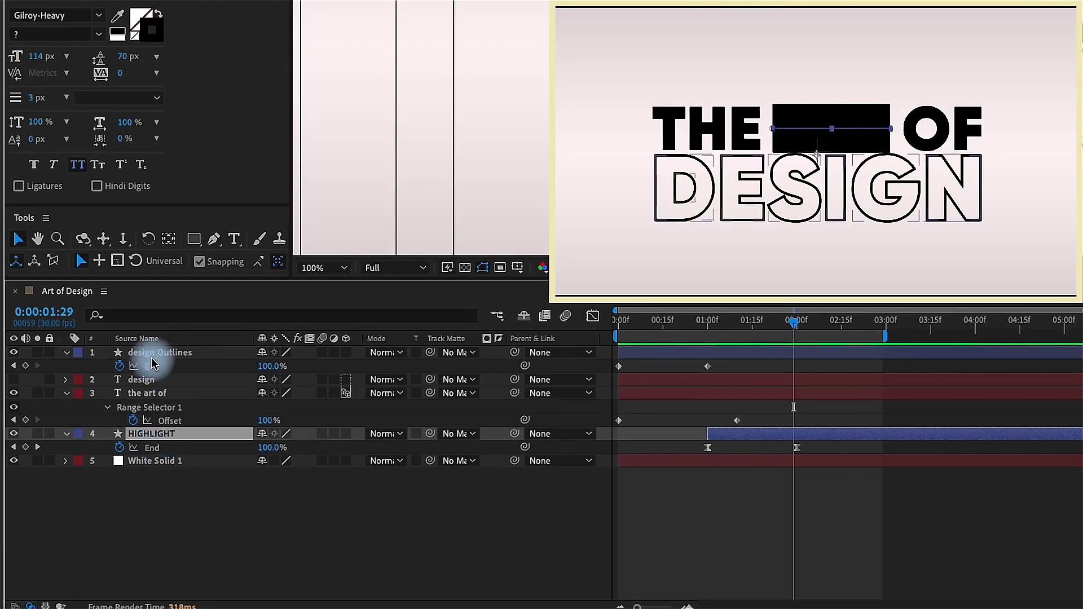
{"action": "left_click", "coordinate": [152, 316]}
{"action": "type", "text": "strok"}
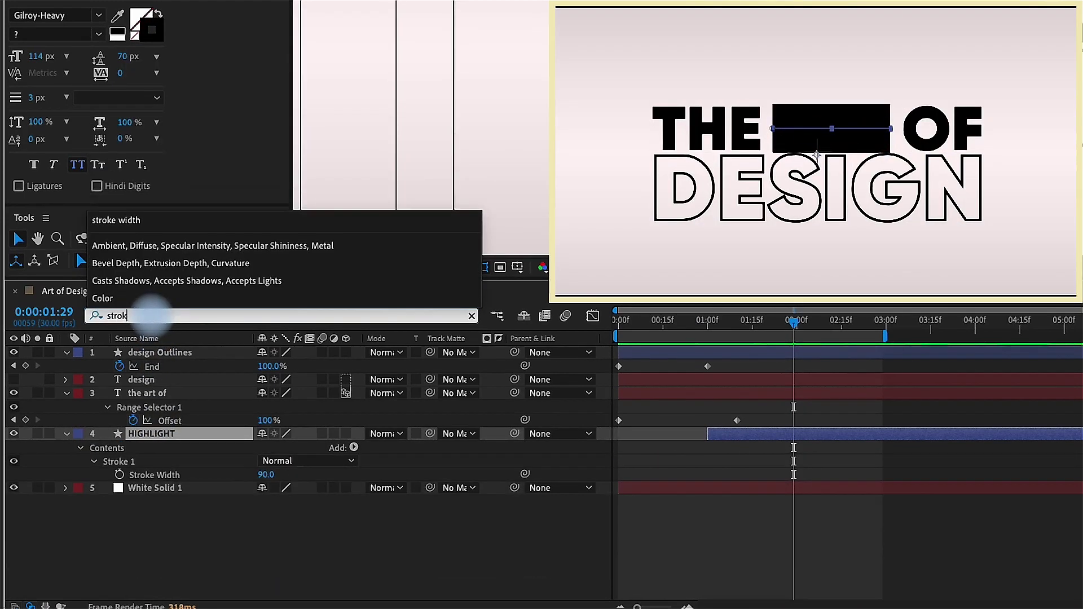
{"action": "type", "text": "e"}
{"action": "left_click", "coordinate": [148, 475]}
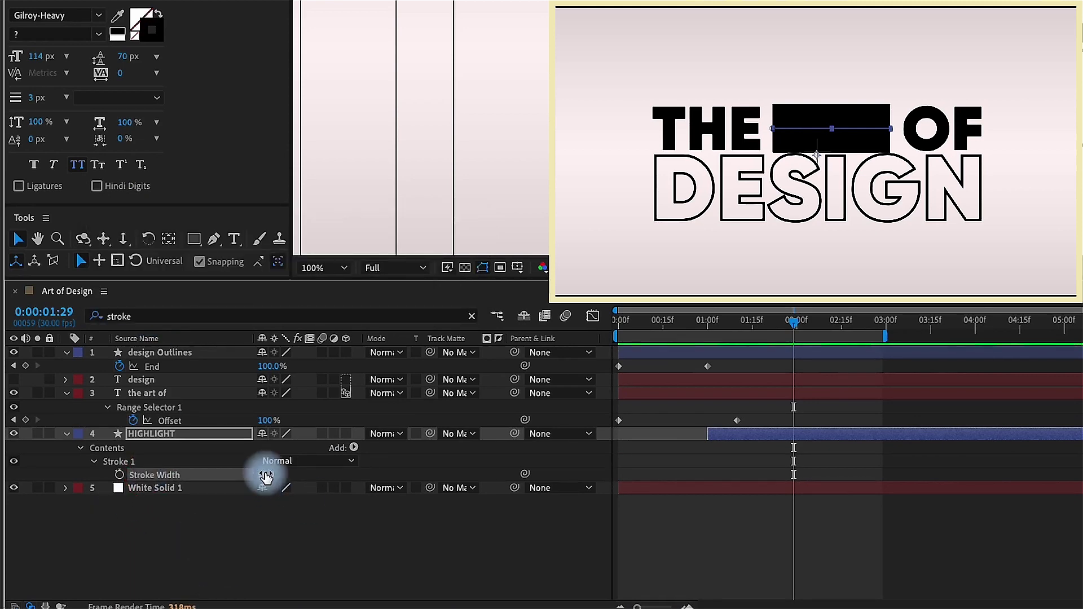
{"action": "left_click_drag", "start_coordinate": [259, 474], "coordinate": [259, 474]}
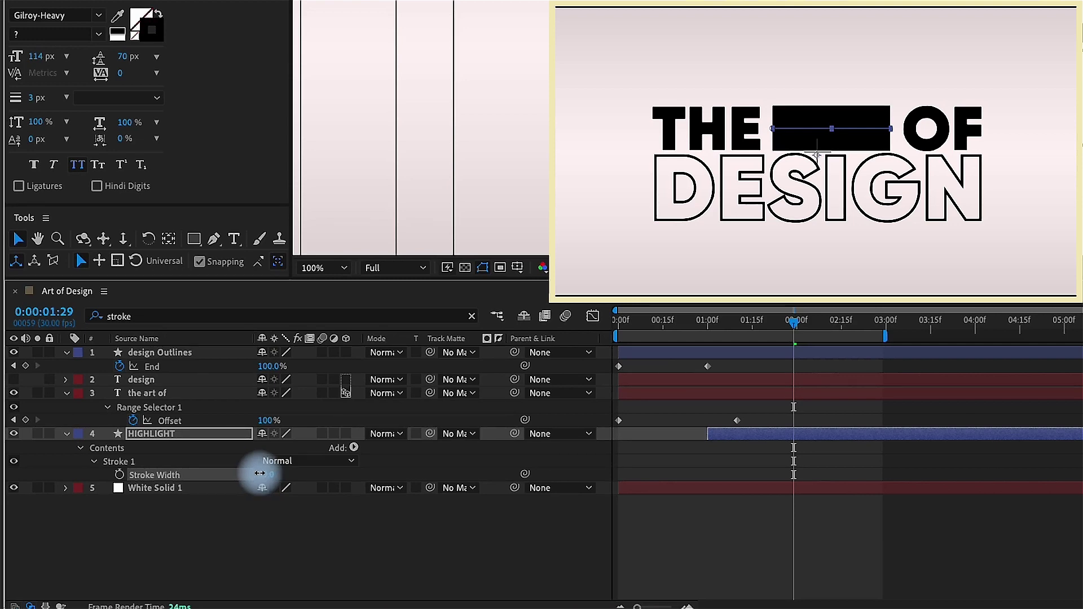
{"action": "left_click", "coordinate": [349, 275]}
{"action": "left_click", "coordinate": [343, 280]}
Give the copy of THE ART OF a white fill in the Character panel.
{"action": "left_click", "coordinate": [160, 395]}
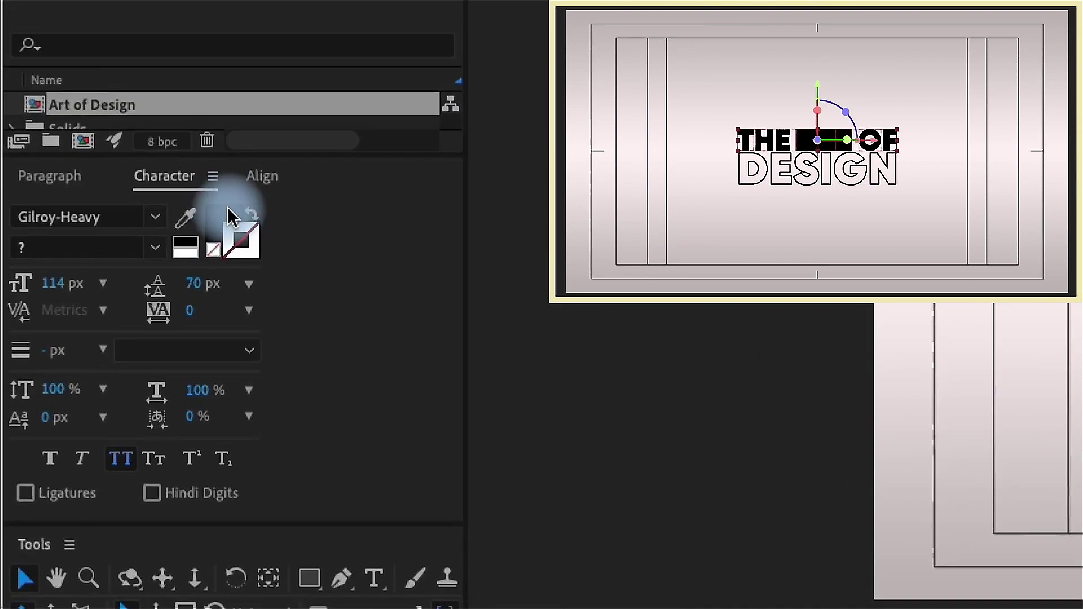
{"action": "left_click", "coordinate": [231, 226]}
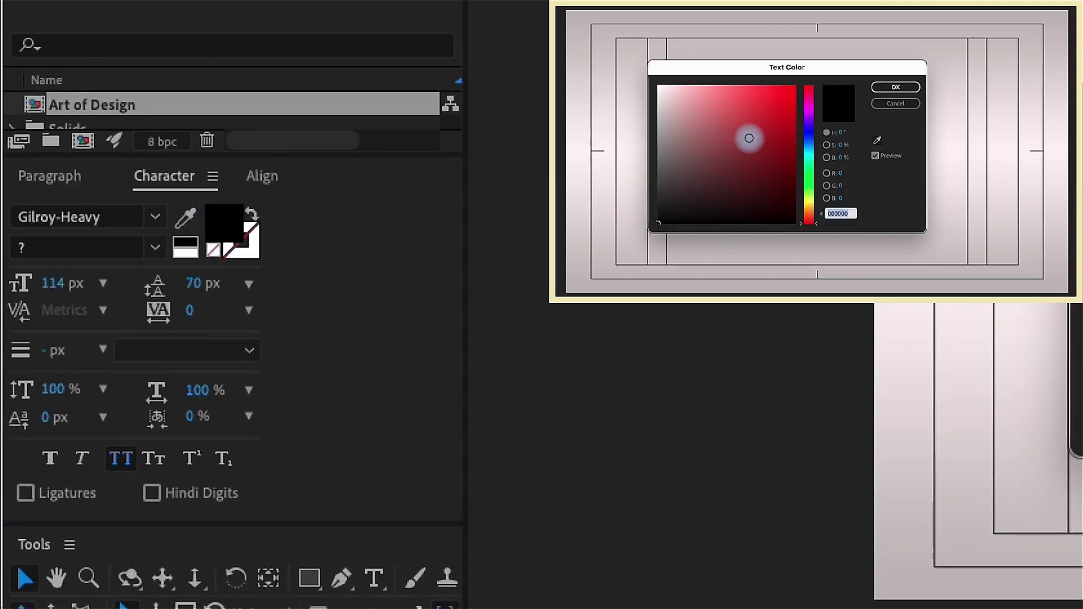
{"action": "left_click_drag", "start_coordinate": [750, 139], "coordinate": [636, 67]}
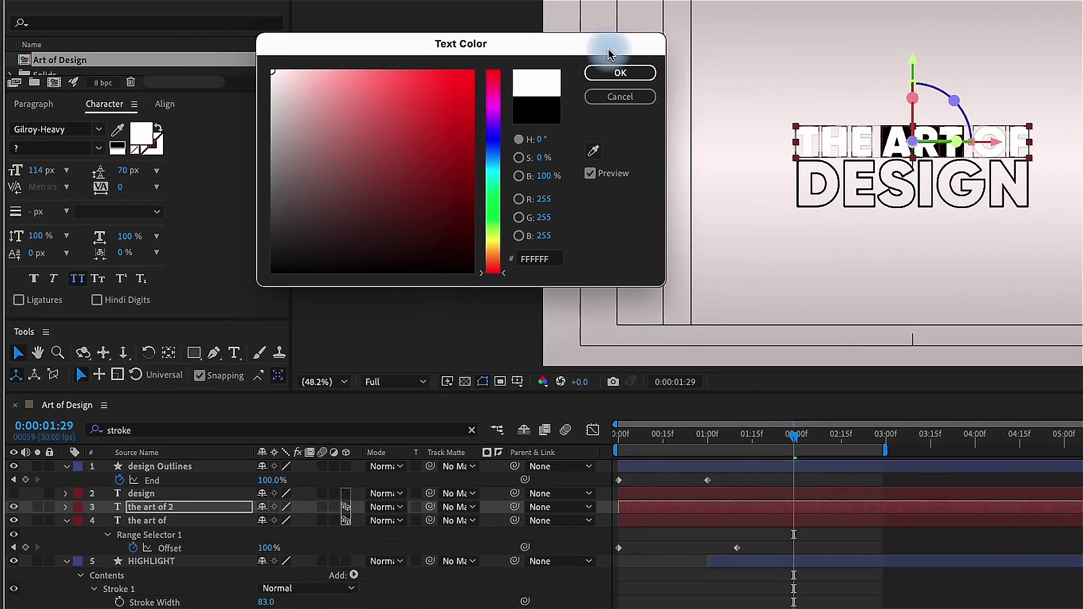
{"action": "left_click", "coordinate": [634, 73]}
Rename the duplicated 'the art of 2' layer to OVERLAY.
{"action": "left_click", "coordinate": [148, 561]}
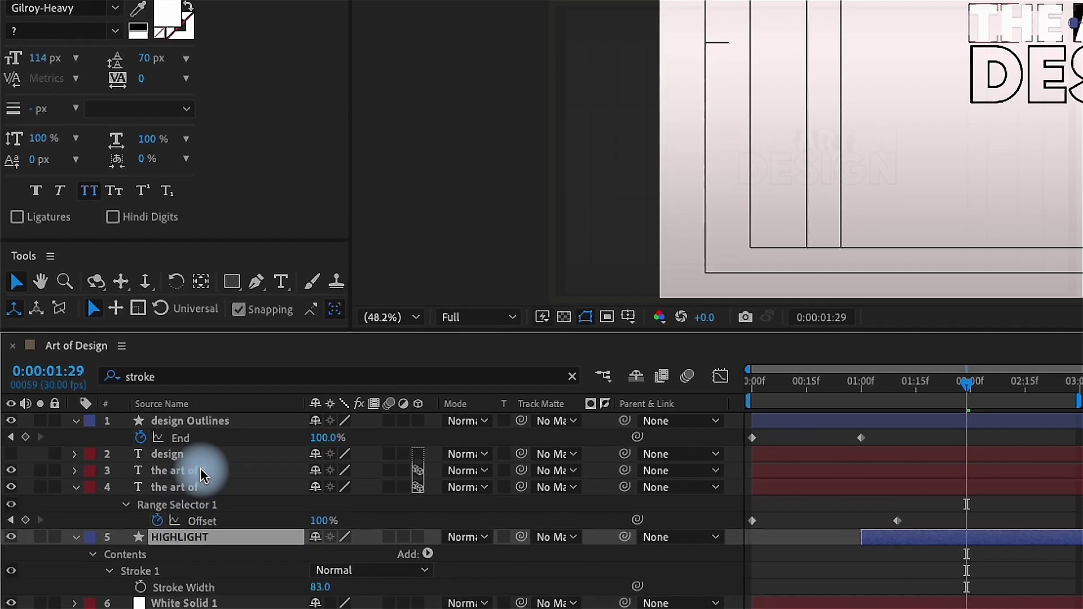
{"action": "left_click", "coordinate": [169, 491]}
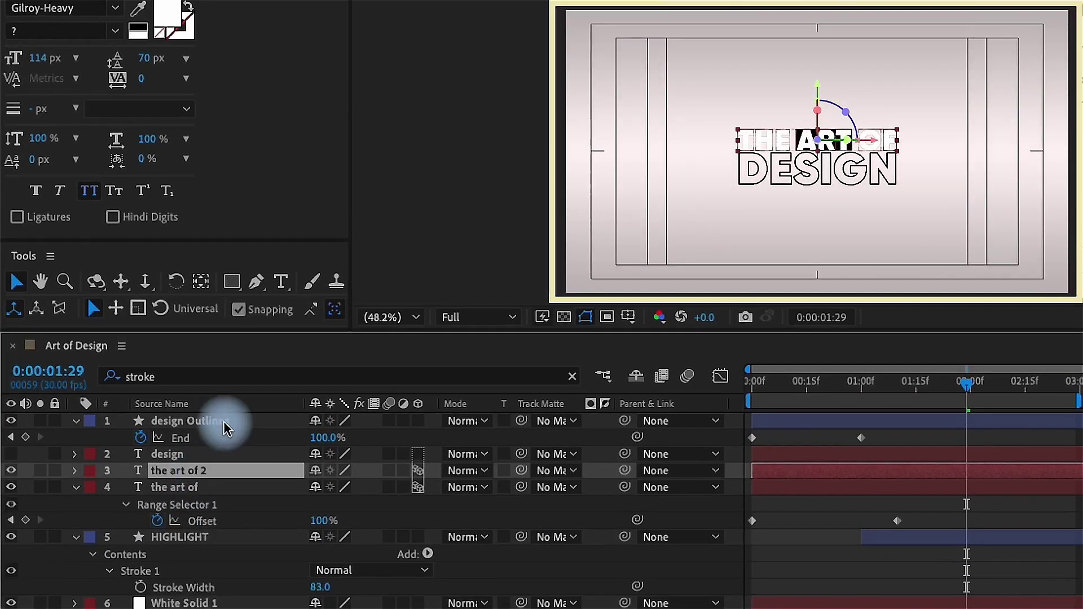
{"action": "key", "text": "Return"}
{"action": "type", "text": "OVERLY"}
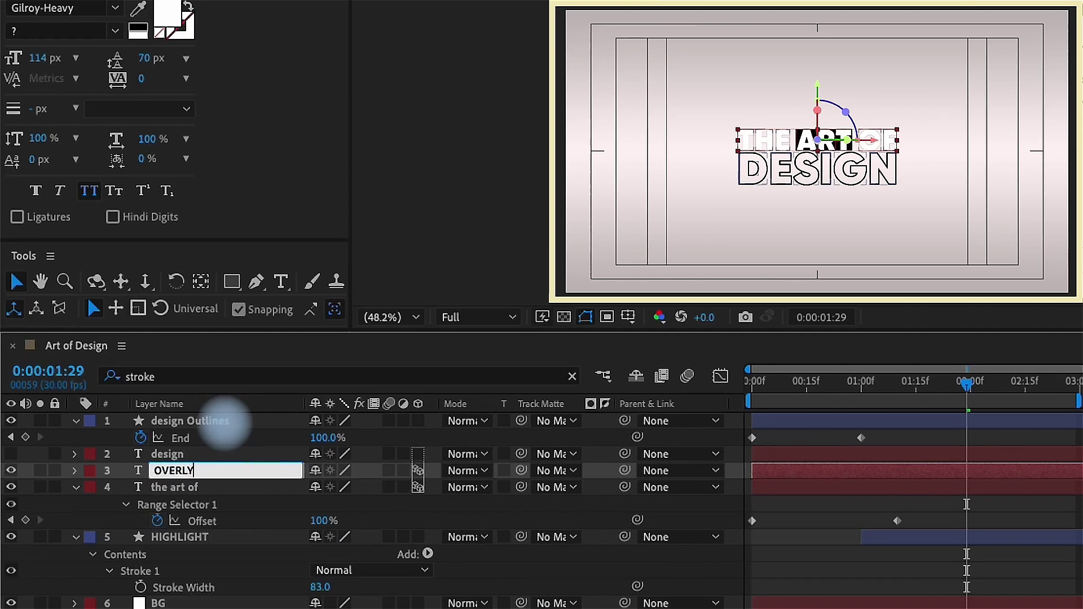
{"action": "key", "text": "Left"}
{"action": "type", "text": "A"}
{"action": "key", "text": "Return"}
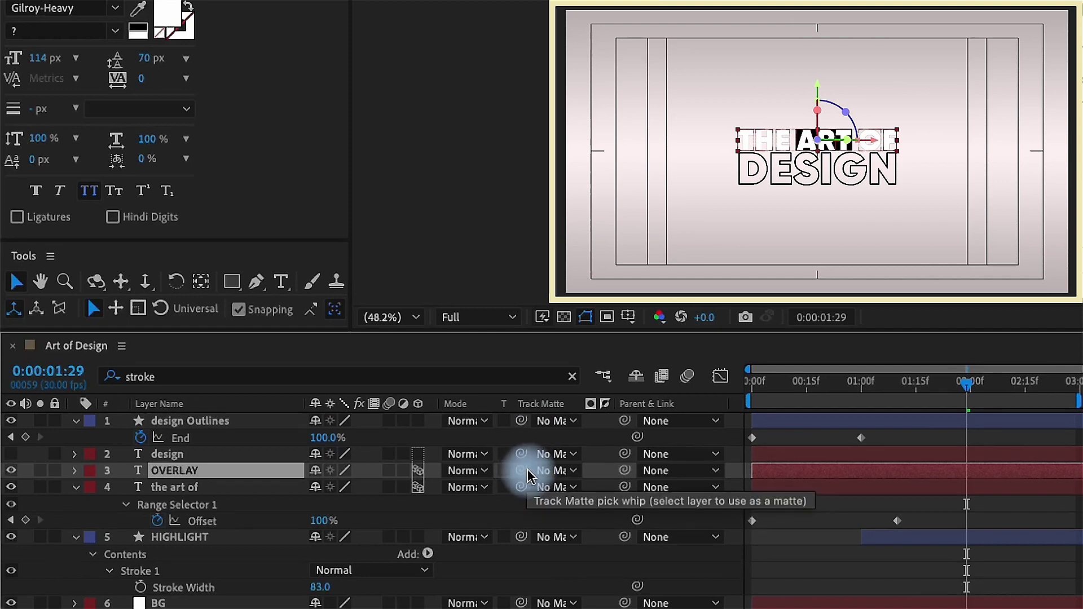
Set HIGHLIGHT as the track matte for both OVERLAY and 'the art of'.
{"action": "left_click_drag", "start_coordinate": [524, 475], "coordinate": [191, 539]}
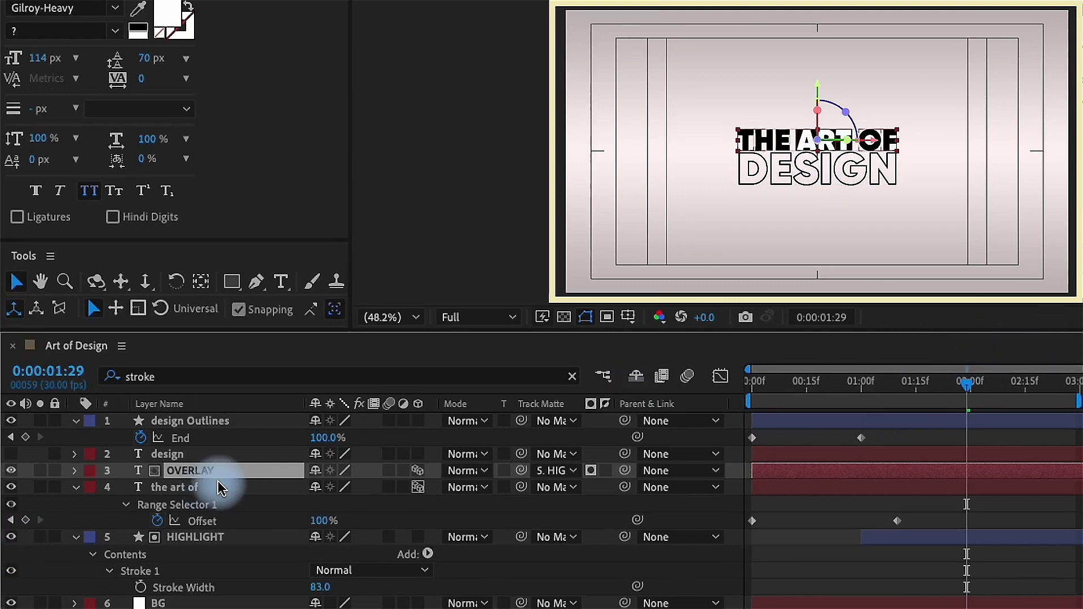
{"action": "left_click", "coordinate": [197, 490]}
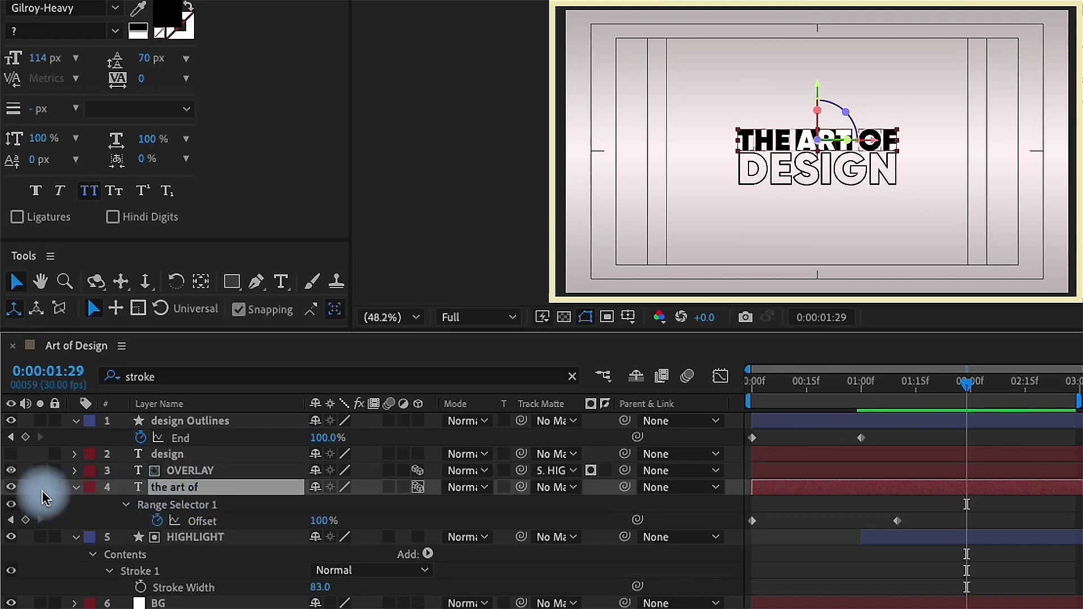
{"action": "left_click", "coordinate": [40, 488]}
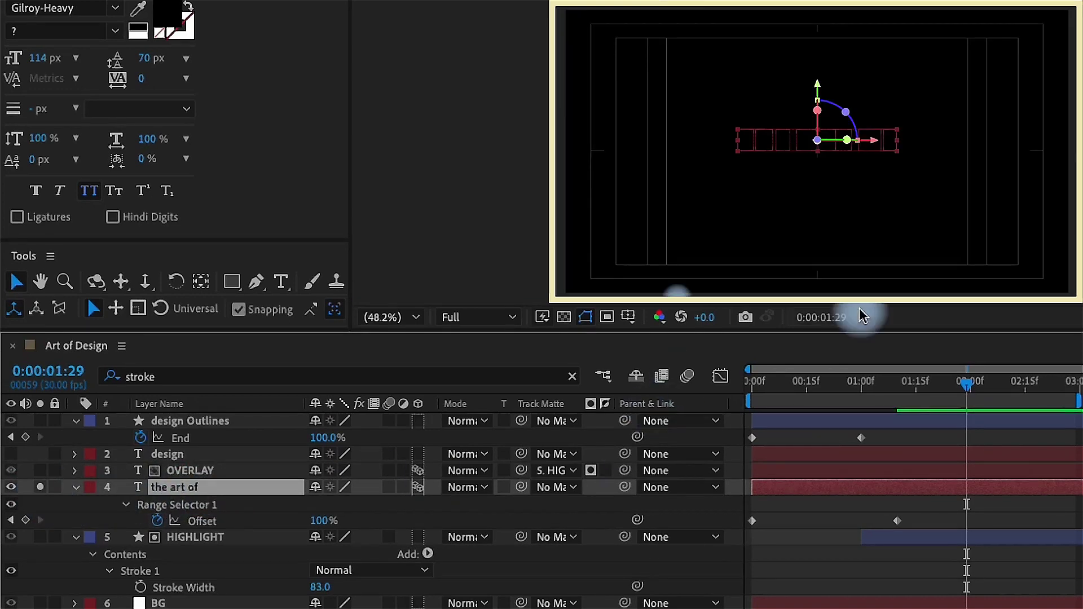
{"action": "left_click", "coordinate": [564, 317]}
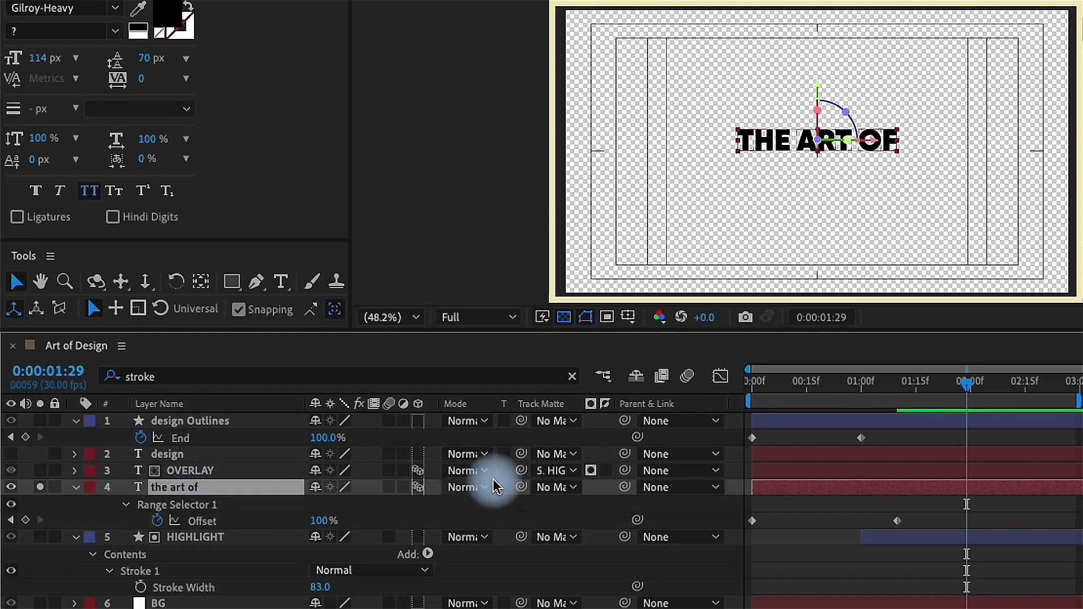
{"action": "left_click_drag", "start_coordinate": [520, 496], "coordinate": [186, 538]}
{"action": "key", "text": "/"}
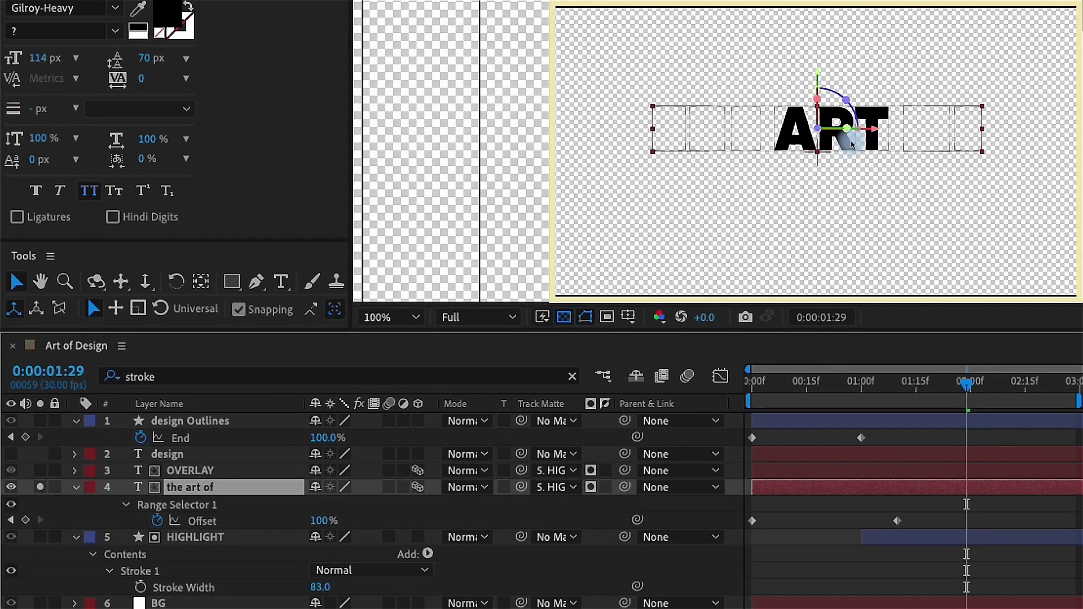
Invert the matte on 'the art of' and play back the full title wipe.
{"action": "left_click", "coordinate": [200, 486]}
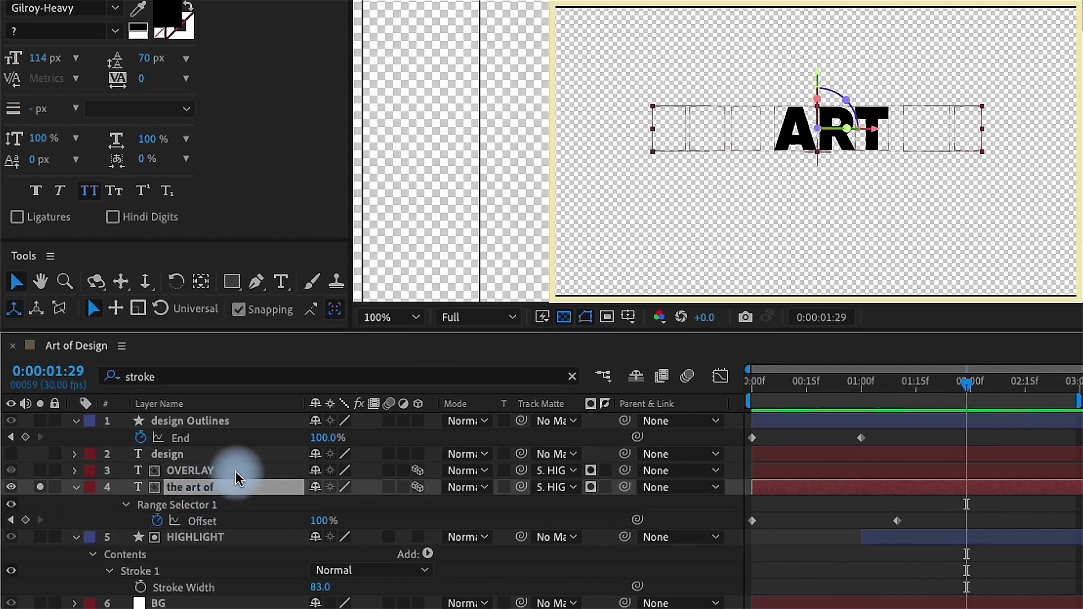
{"action": "left_click", "coordinate": [605, 487]}
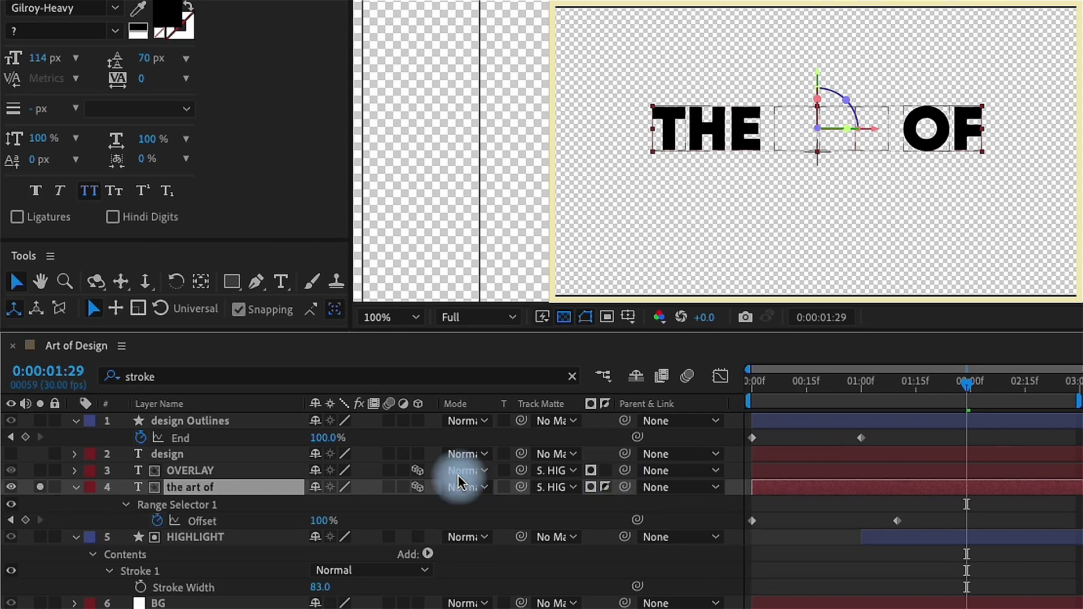
{"action": "key", "text": "space"}
{"action": "left_click", "coordinate": [40, 486]}
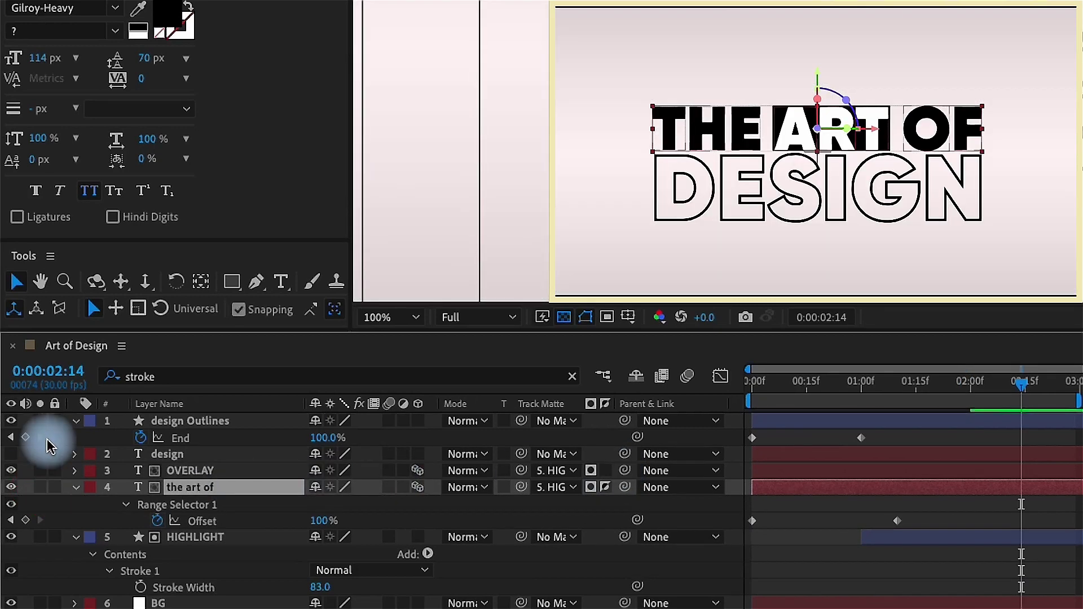
{"action": "left_click_drag", "start_coordinate": [899, 382], "coordinate": [1010, 389]}
Fit the viewer and add a new shape layer containing a Rectangle Path.
{"action": "left_click", "coordinate": [395, 317]}
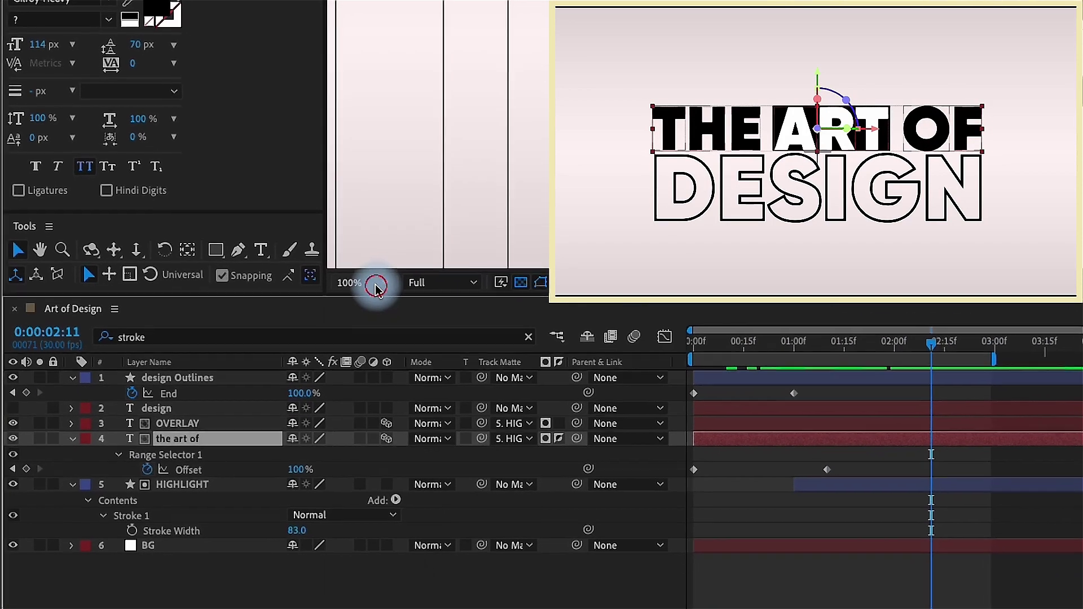
{"action": "left_click", "coordinate": [345, 271]}
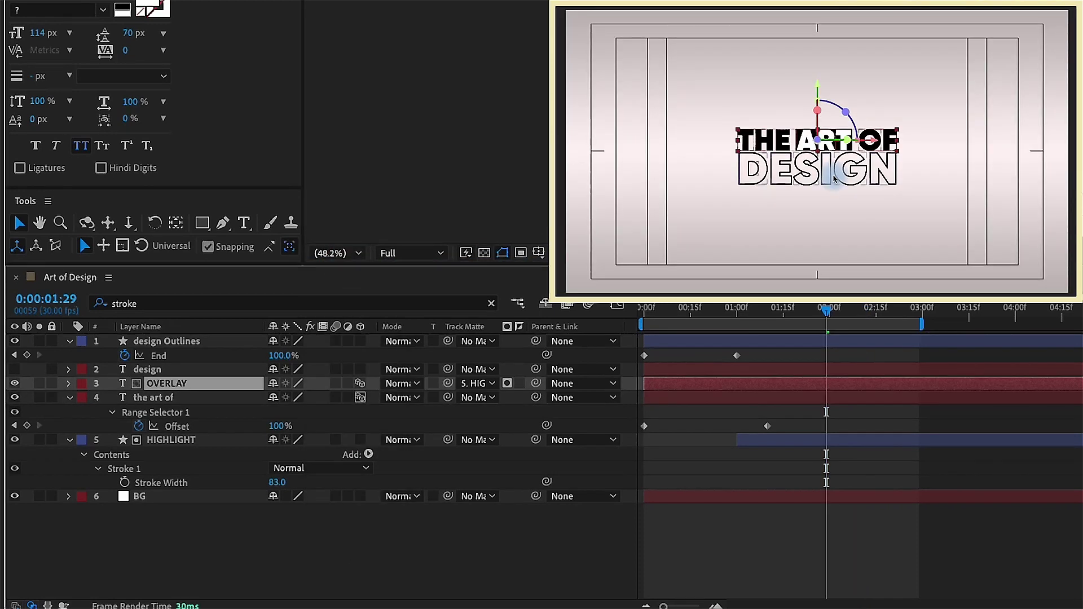
{"action": "right_click", "coordinate": [213, 546]}
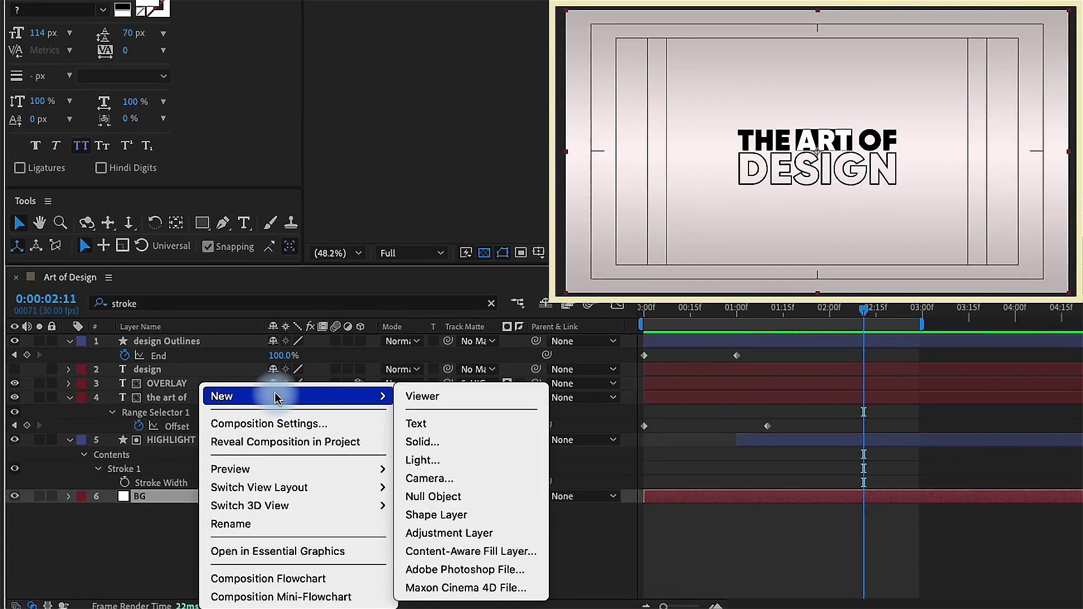
{"action": "left_click", "coordinate": [440, 514]}
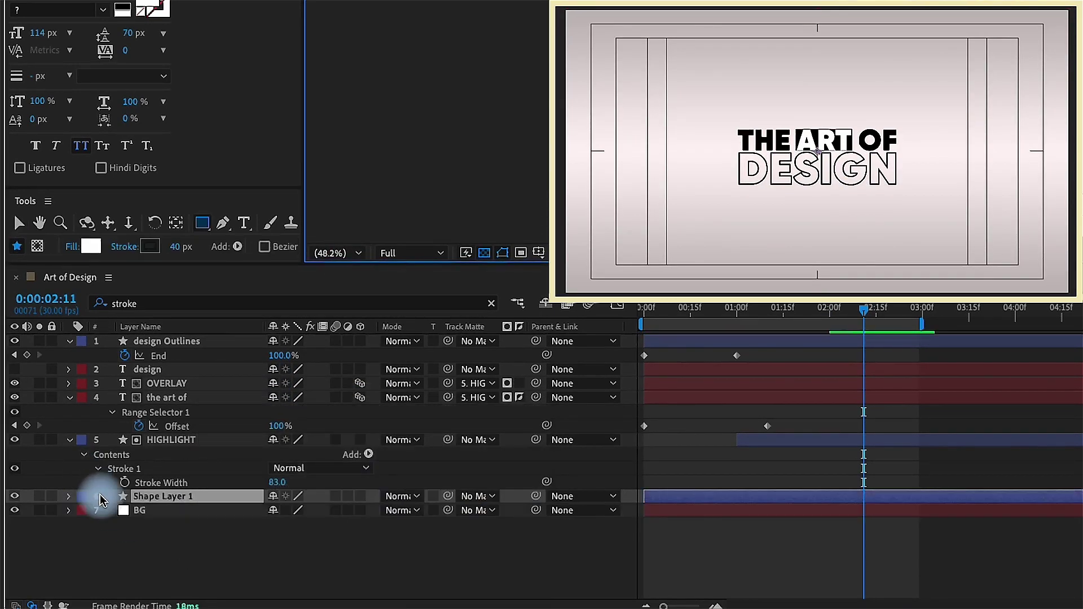
{"action": "left_click", "coordinate": [68, 497]}
{"action": "left_click", "coordinate": [367, 510]}
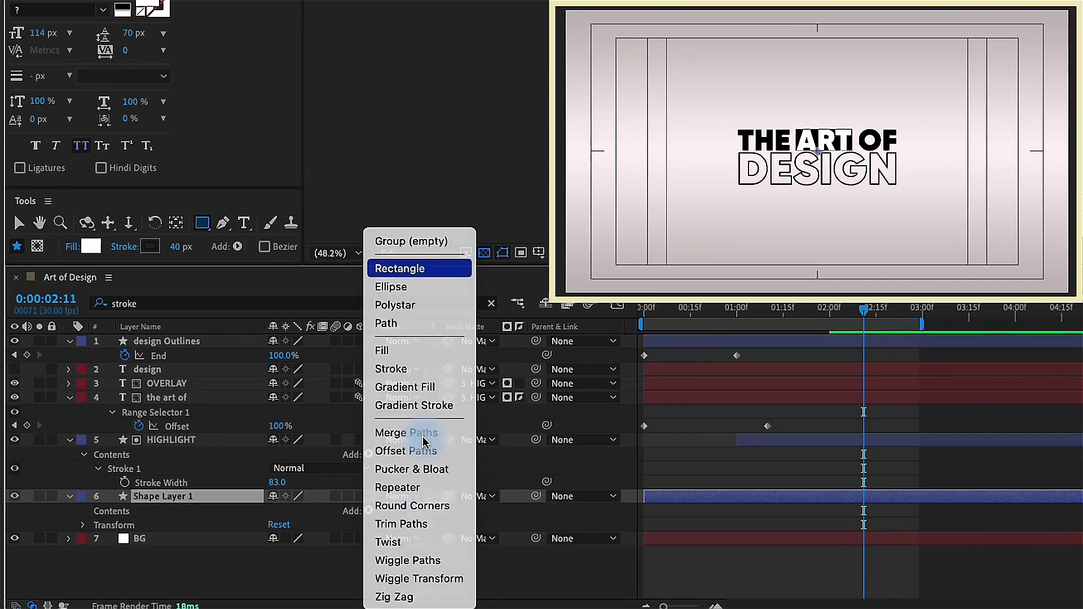
{"action": "left_click", "coordinate": [400, 268]}
Add a Stroke and Group 1 to the shape layer, moving Rectangle Path 1 into the group.
{"action": "left_click", "coordinate": [352, 510]}
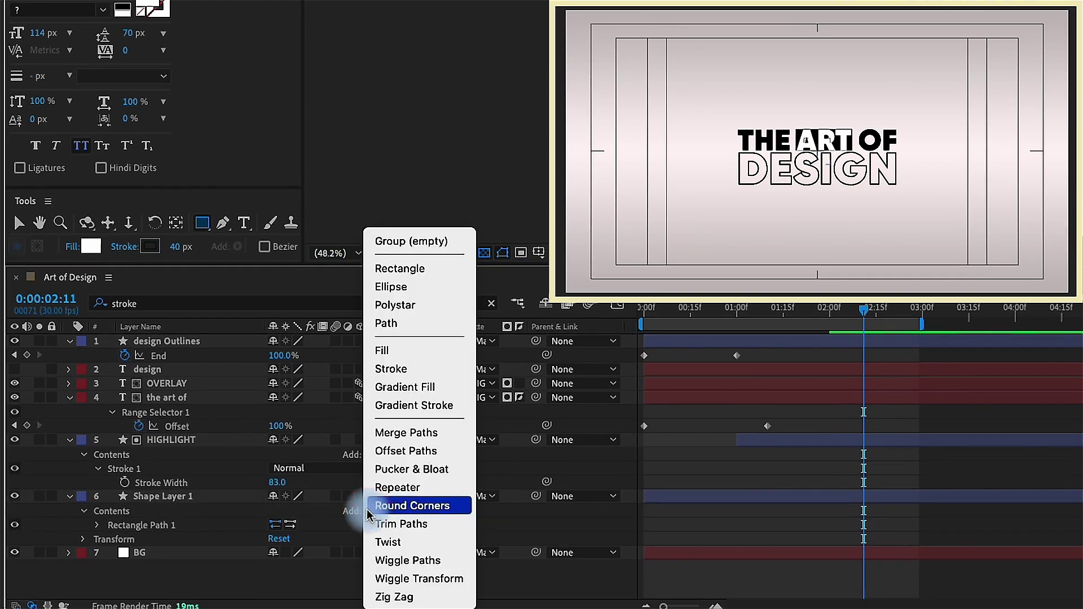
{"action": "left_click", "coordinate": [444, 368]}
{"action": "left_click", "coordinate": [352, 511]}
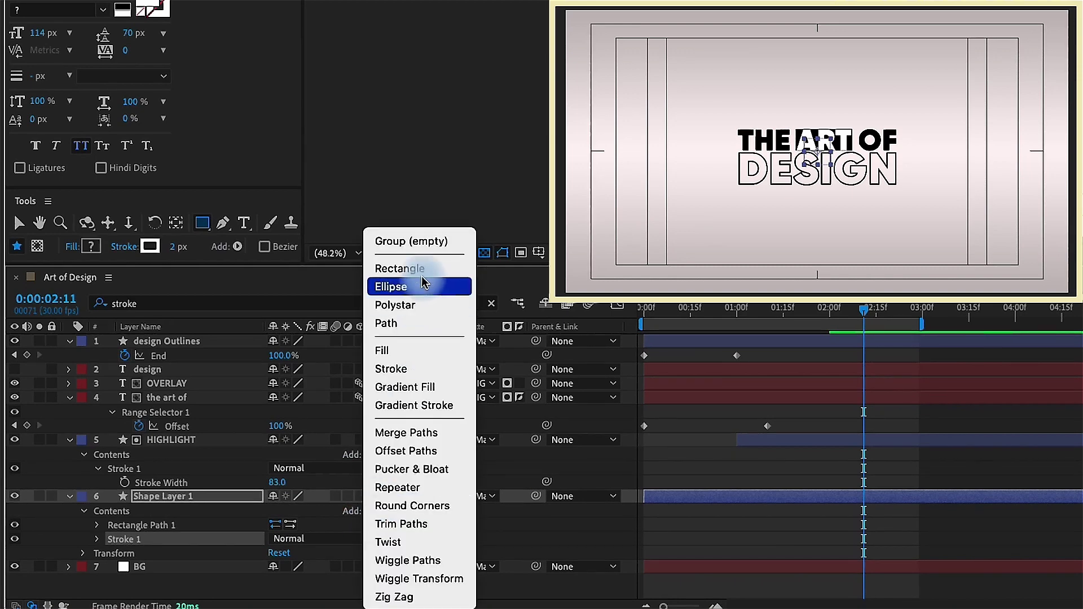
{"action": "left_click", "coordinate": [412, 242]}
{"action": "mouse_move", "coordinate": [175, 522]}
{"action": "left_mouse_down"}
{"action": "mouse_move", "coordinate": [148, 537]}
{"action": "mouse_move", "coordinate": [150, 550]}
{"action": "mouse_move", "coordinate": [133, 525]}
{"action": "left_mouse_up"}
Set Group 1's Stroke 1 colour to black (000000).
{"action": "left_click", "coordinate": [137, 525]}
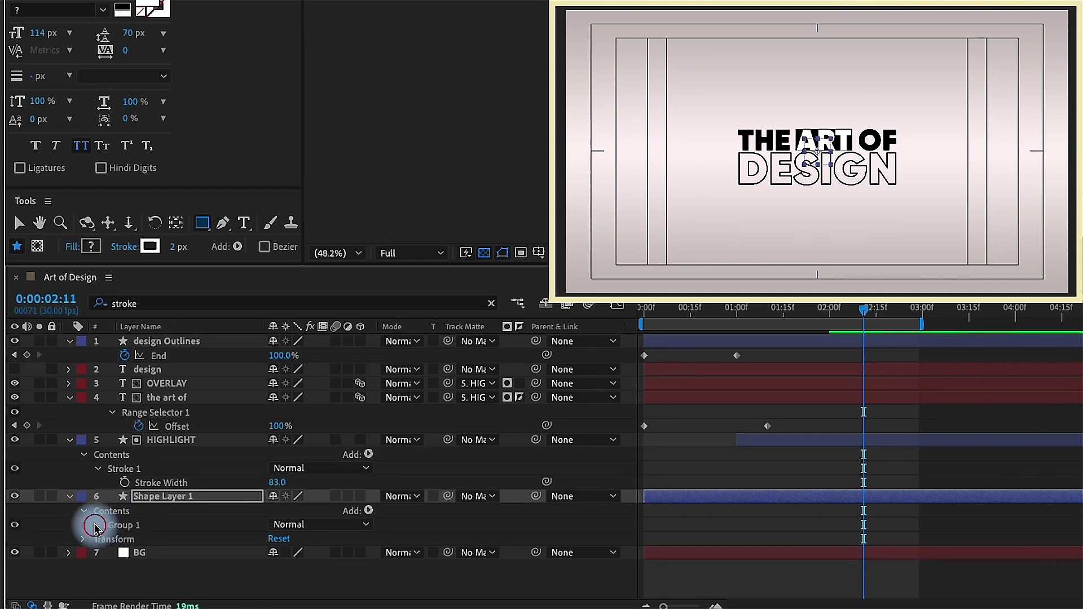
{"action": "left_click", "coordinate": [96, 525]}
{"action": "left_click", "coordinate": [111, 553]}
{"action": "left_click", "coordinate": [277, 479]}
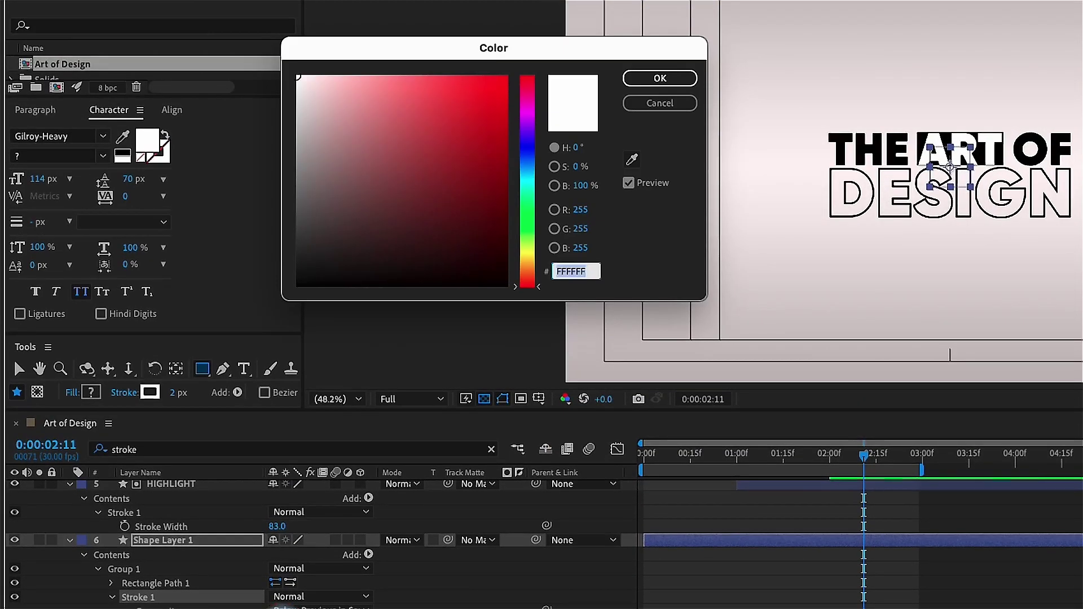
{"action": "type", "text": "000000"}
{"action": "key", "text": "Return"}
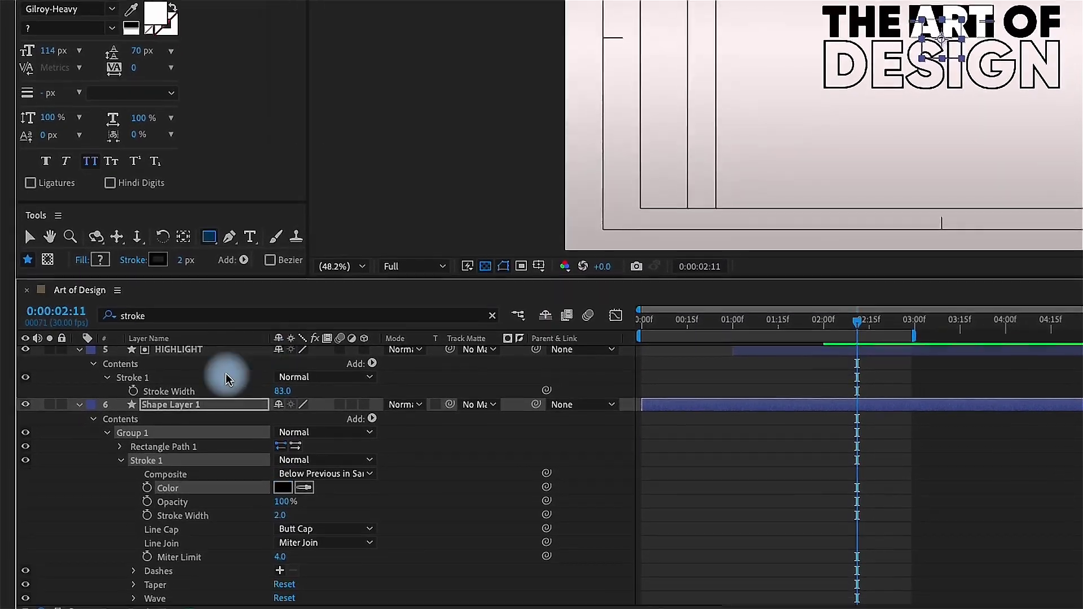
Scrub the rectangle's Size to 803 by 288 so it frames the title.
{"action": "left_click", "coordinate": [120, 462]}
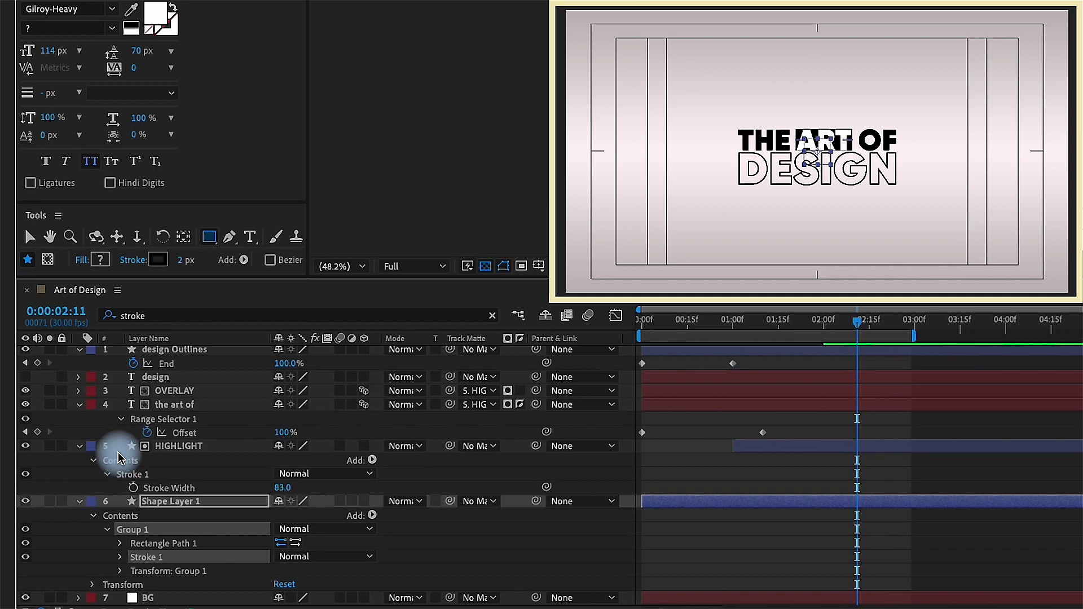
{"action": "left_click", "coordinate": [122, 544]}
{"action": "left_click_drag", "start_coordinate": [293, 564], "coordinate": [784, 495]}
{"action": "left_click_drag", "start_coordinate": [326, 557], "coordinate": [436, 511]}
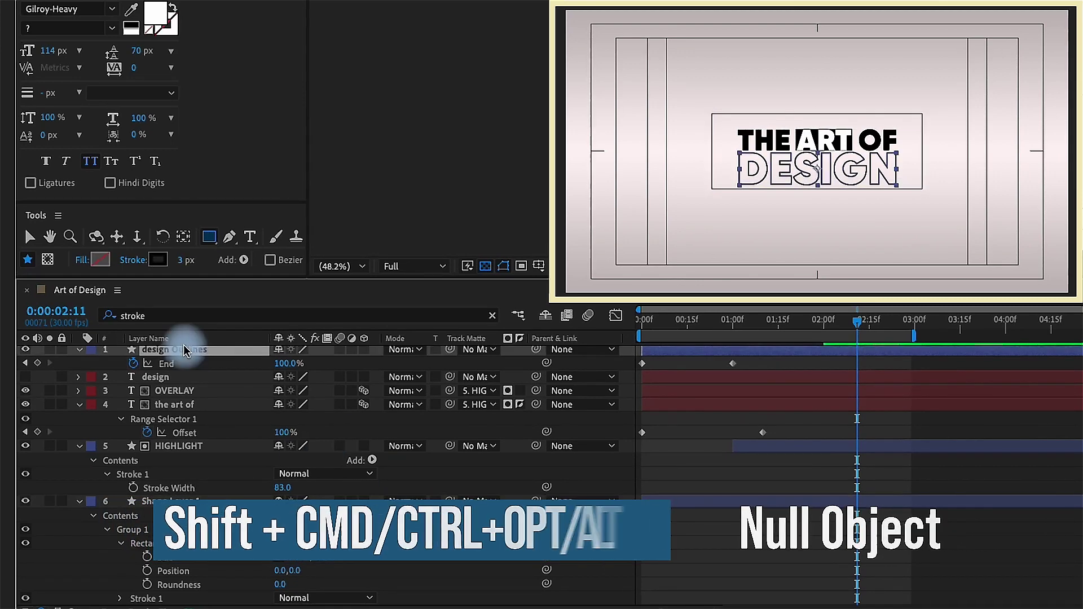
Create a null named TEXT CONTROL and parent the design, title, OVERLAY and HIGHLIGHT layers to it.
{"action": "key", "text": "ctrl+alt+shift+y"}
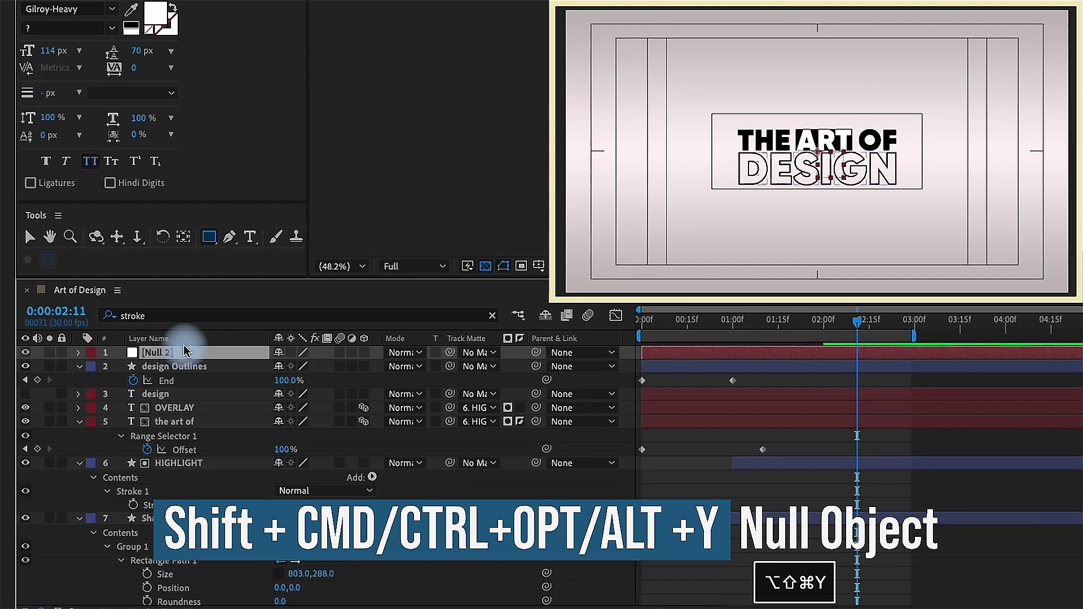
{"action": "key", "text": "Return"}
{"action": "type", "text": "TEXT "}
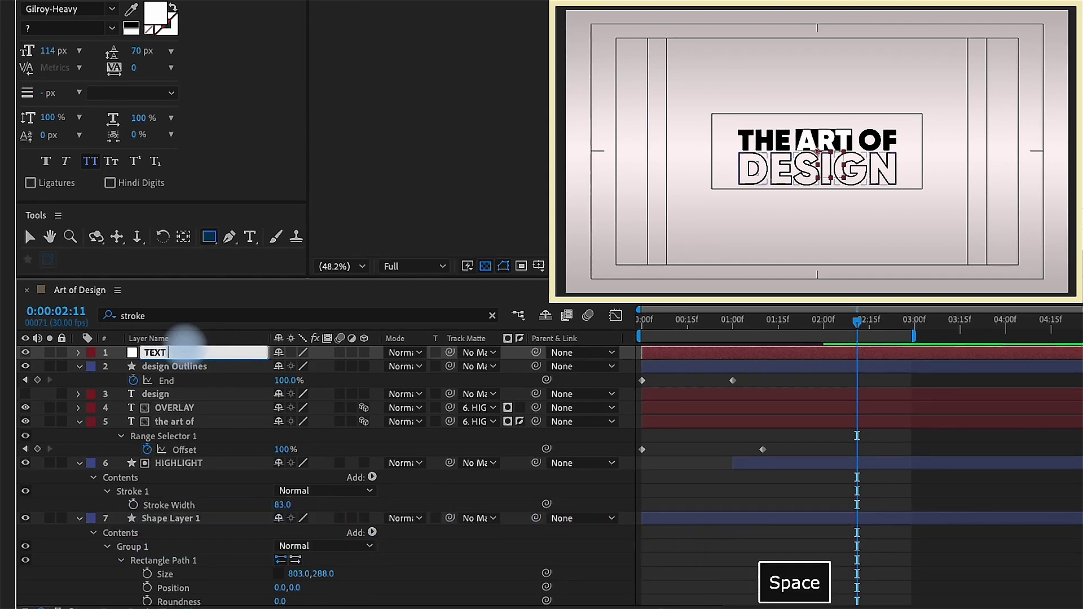
{"action": "type", "text": "CONTROL"}
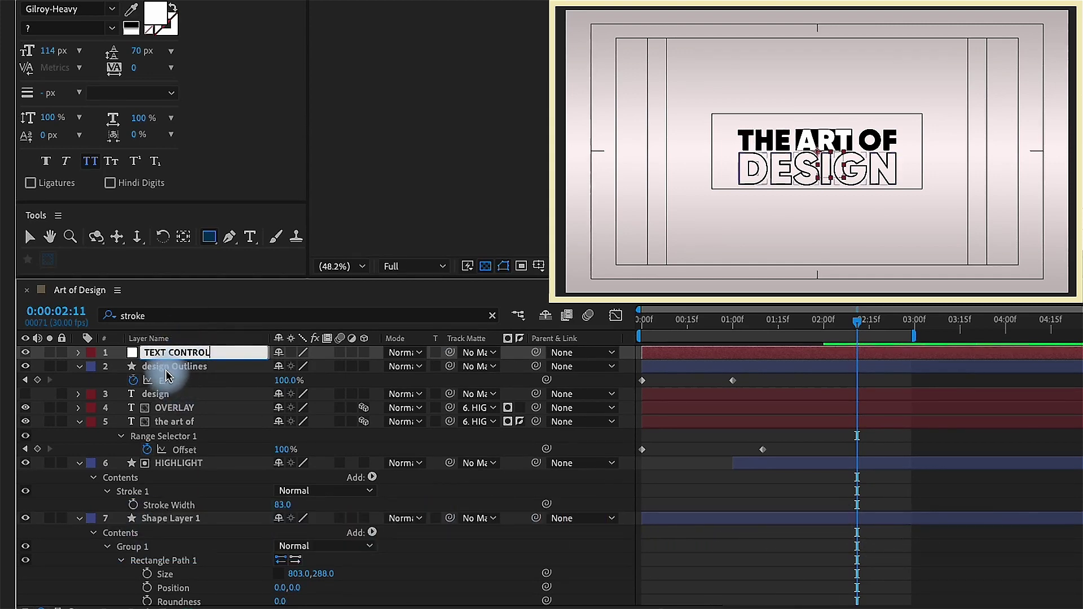
{"action": "left_click", "coordinate": [170, 367]}
{"action": "left_click", "coordinate": [166, 461], "text": "shift"}
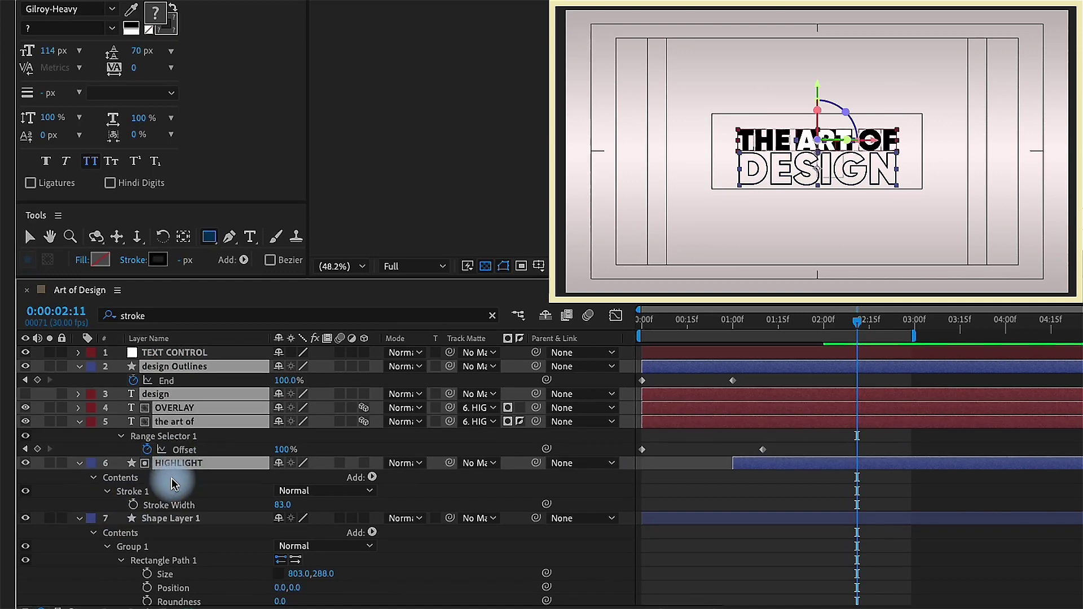
{"action": "left_click_drag", "start_coordinate": [535, 366], "coordinate": [183, 354]}
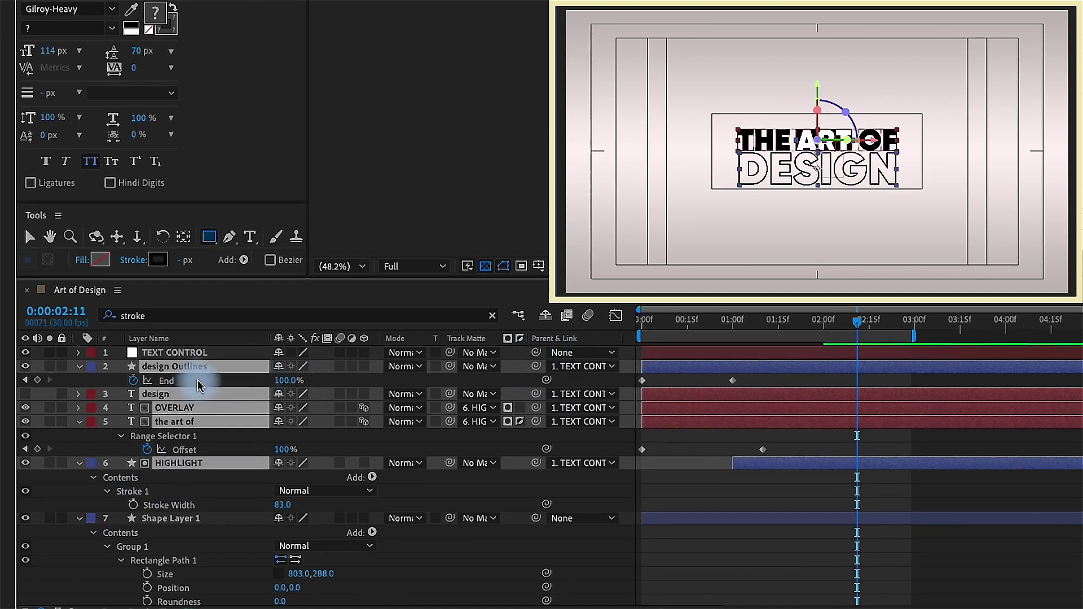
Nudge TEXT CONTROL's position slightly to raise the whole title.
{"action": "left_click", "coordinate": [192, 354]}
{"action": "key", "text": "p"}
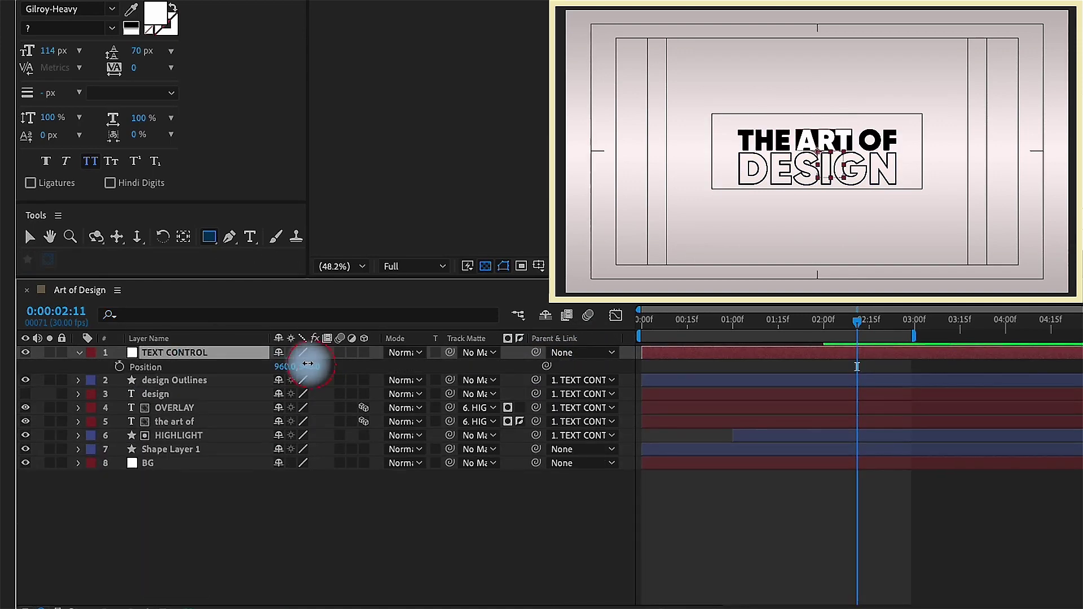
{"action": "left_click_drag", "start_coordinate": [307, 366], "coordinate": [299, 365]}
{"action": "left_click", "coordinate": [186, 448]}
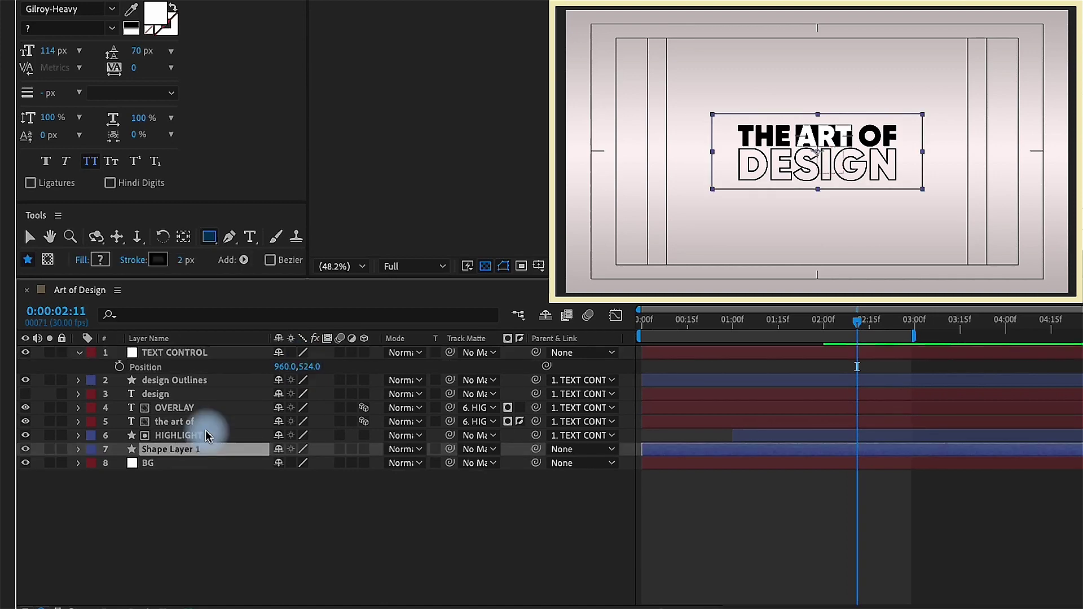
Rename the shape layer ACCENT and set its Group 1 rectangle stroke width to 30 px.
{"action": "type", "text": "ACCENT"}
{"action": "key", "text": "Return"}
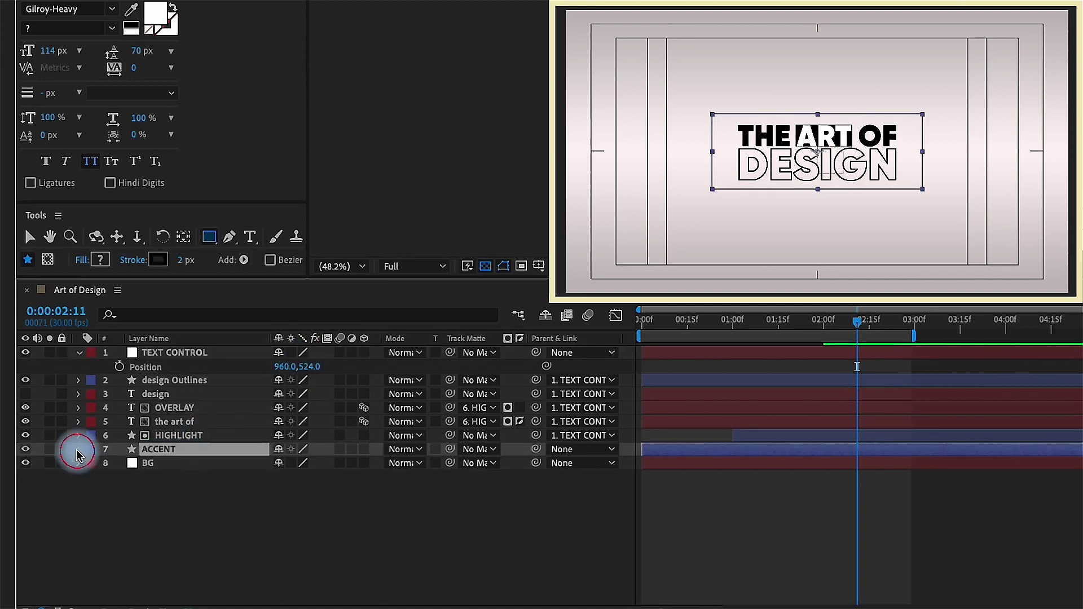
{"action": "left_click", "coordinate": [78, 449]}
{"action": "left_click", "coordinate": [105, 477]}
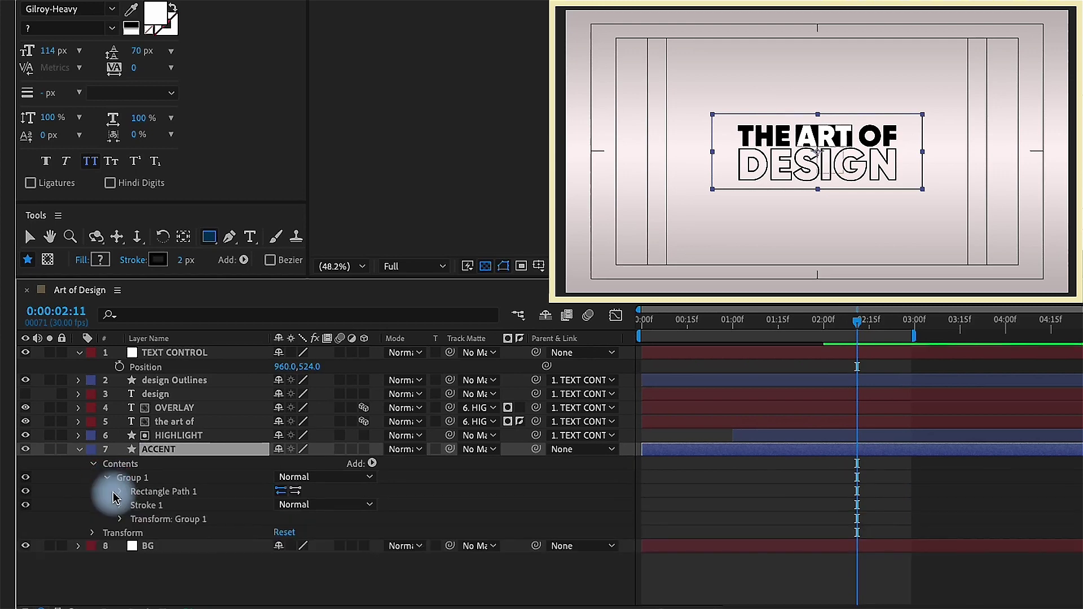
{"action": "left_click", "coordinate": [119, 502]}
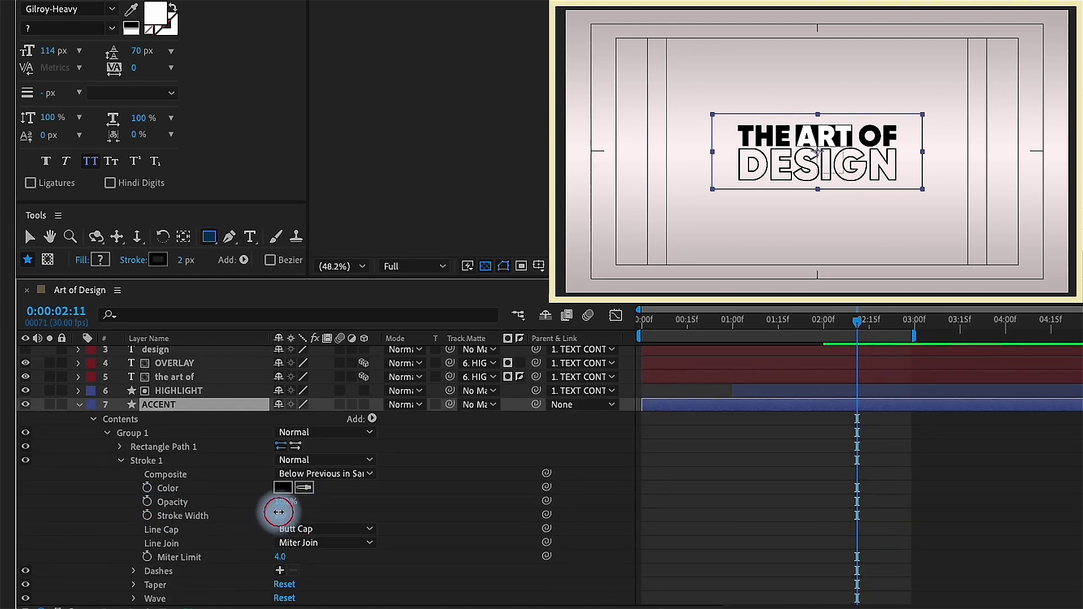
{"action": "mouse_move", "coordinate": [279, 511]}
{"action": "left_mouse_down"}
{"action": "mouse_move", "coordinate": [319, 496]}
{"action": "mouse_move", "coordinate": [325, 556]}
{"action": "mouse_move", "coordinate": [316, 513]}
{"action": "left_mouse_up"}
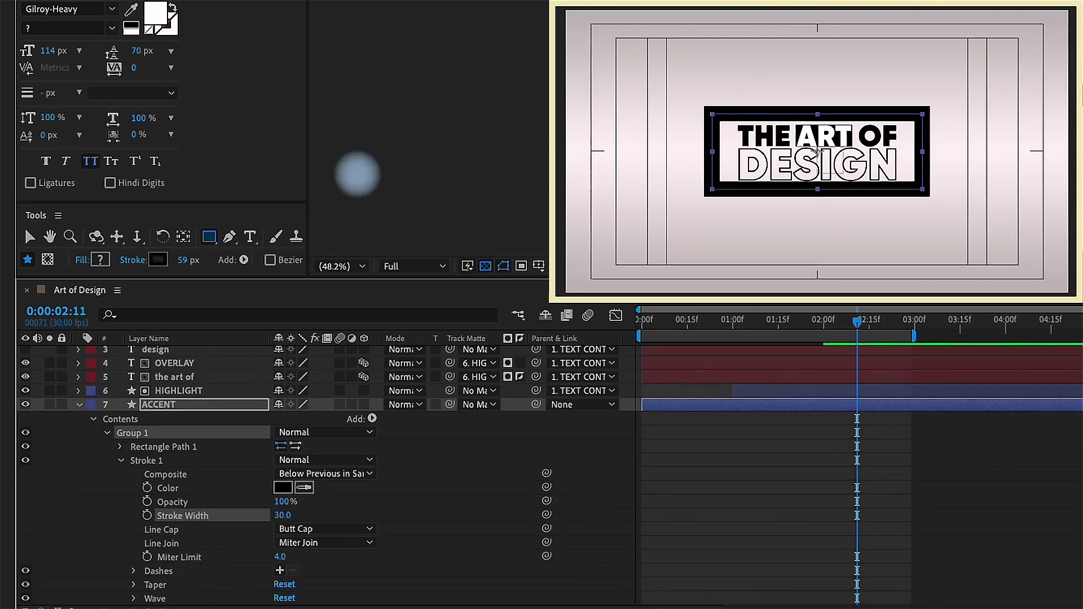
{"action": "left_click", "coordinate": [121, 460]}
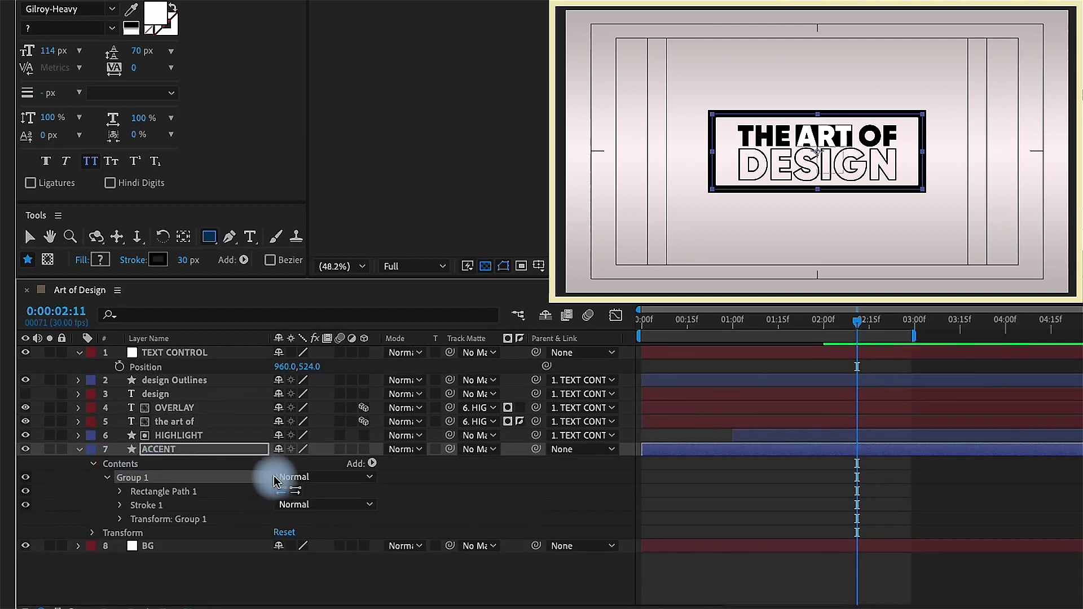
{"action": "left_click", "coordinate": [371, 464]}
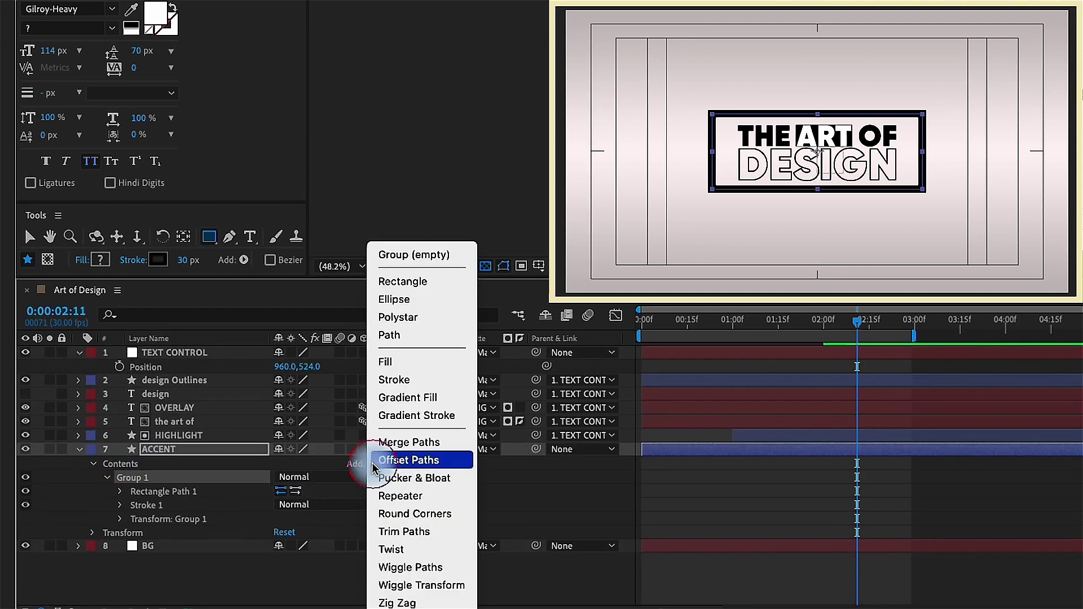
Add Trim Paths to the ACCENT rectangle with End 5% and Offset -9° for a top-right corner.
{"action": "left_click", "coordinate": [402, 530]}
{"action": "left_click", "coordinate": [121, 505]}
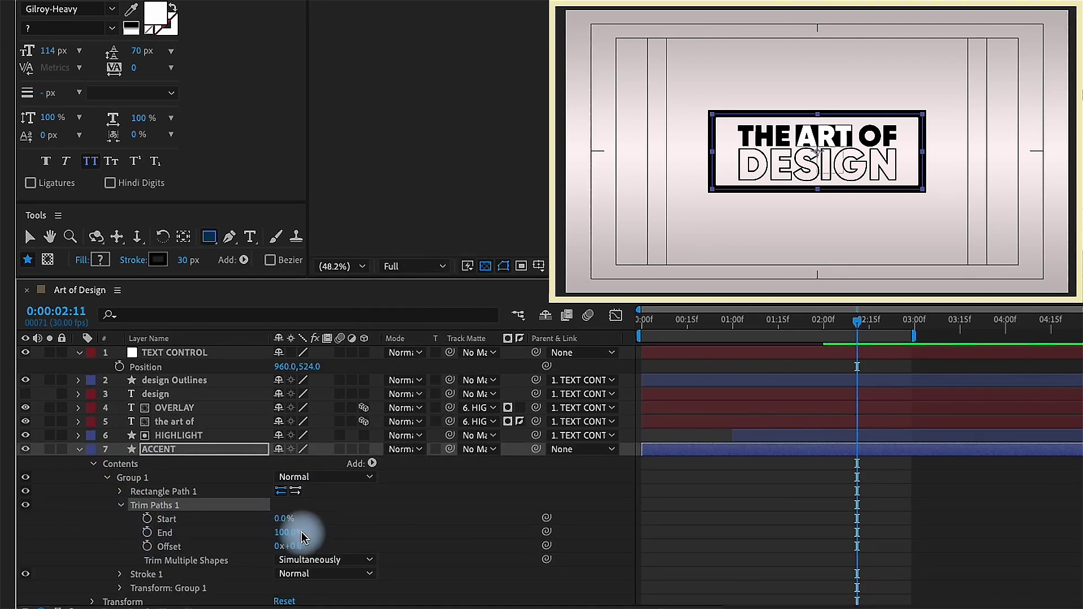
{"action": "left_click", "coordinate": [309, 473]}
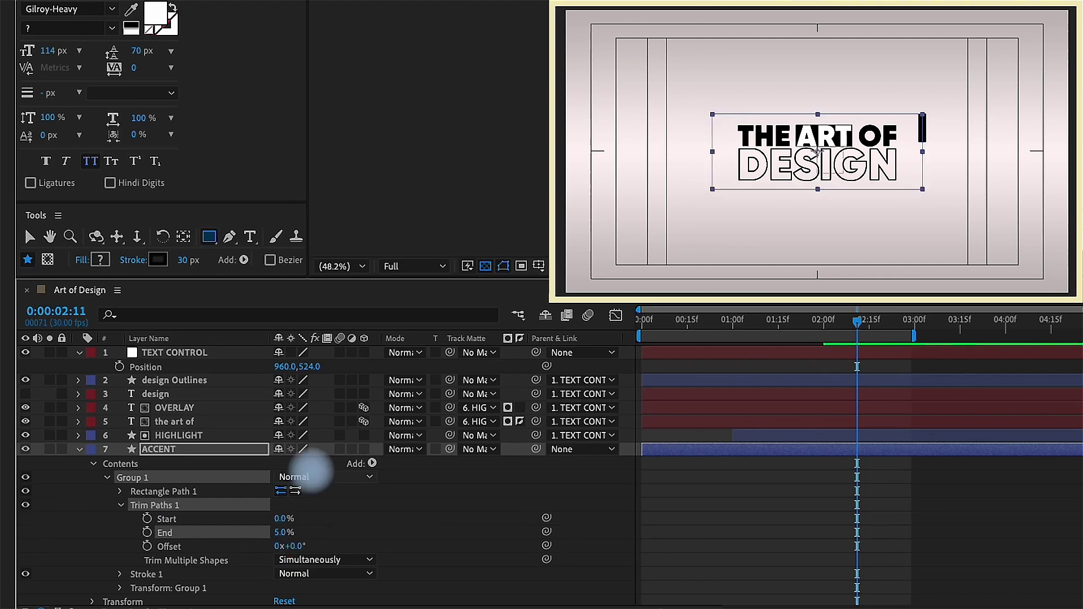
{"action": "left_click", "coordinate": [294, 547]}
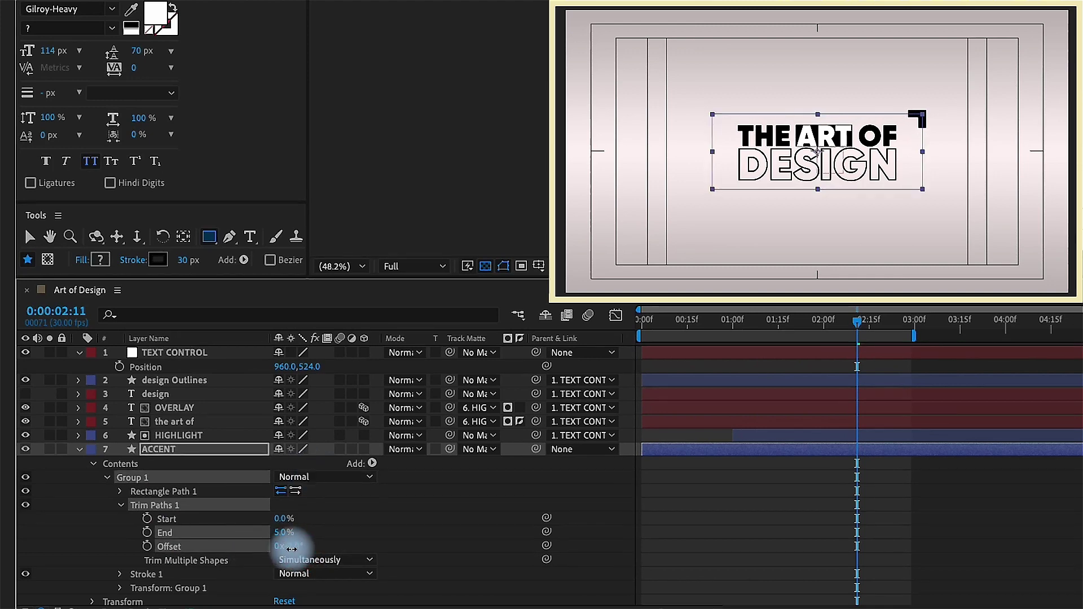
{"action": "left_click_drag", "start_coordinate": [292, 548], "coordinate": [791, 199]}
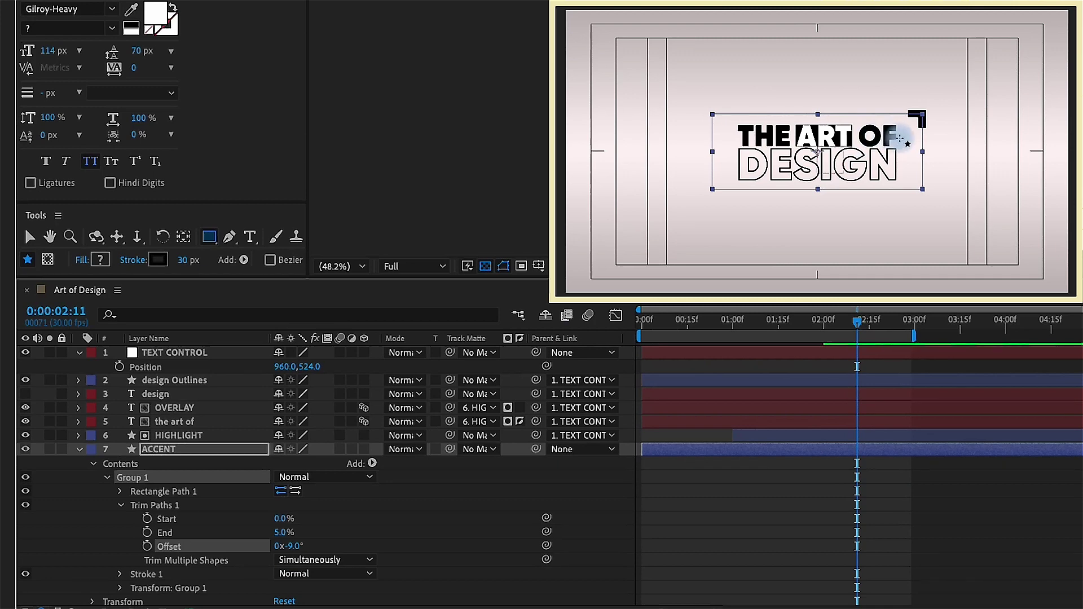
{"action": "scroll", "coordinate": [901, 138], "scroll_direction": "up", "scroll_amount": 1}
{"action": "left_click_drag", "start_coordinate": [822, 322], "coordinate": [733, 454]}
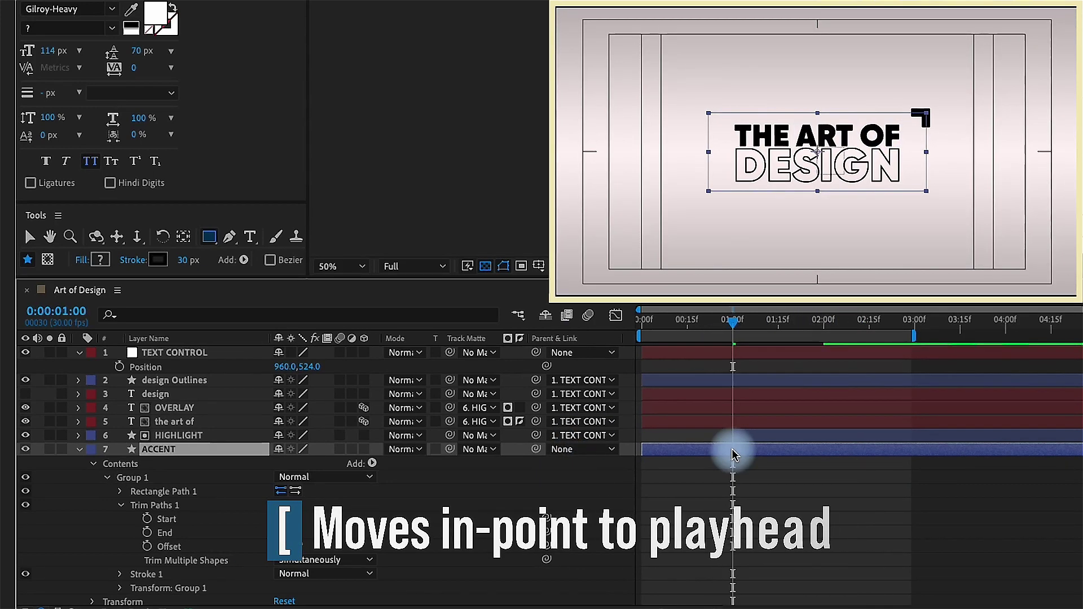
Start ACCENT at 1:00 and keyframe Trim Paths End from 0% at 1:00 to 5% at 2:00.
{"action": "key", "text": "bracketleft"}
{"action": "key", "text": "v"}
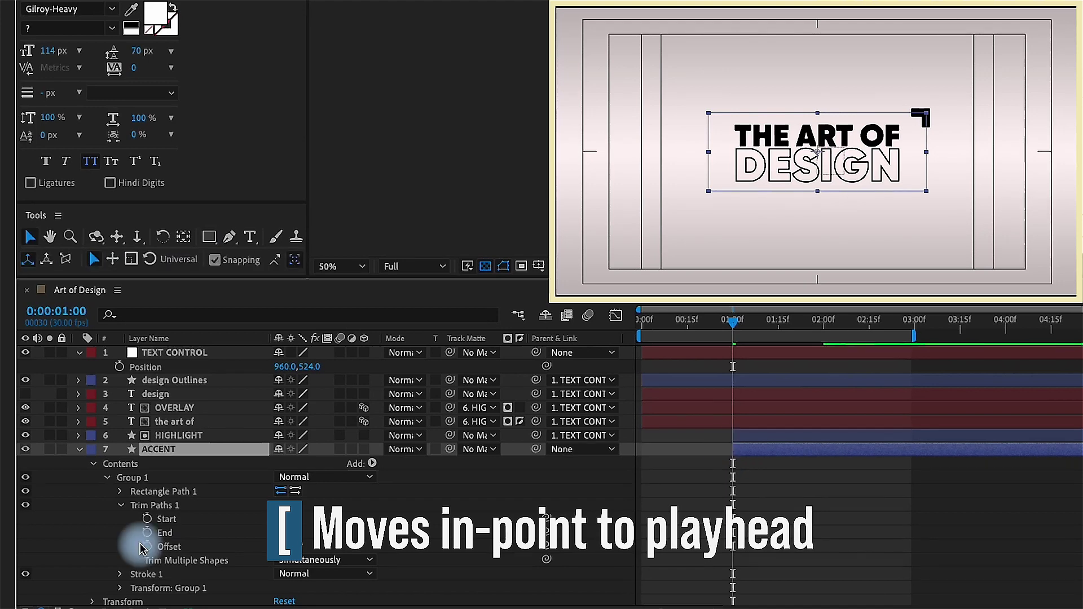
{"action": "left_click", "coordinate": [732, 532]}
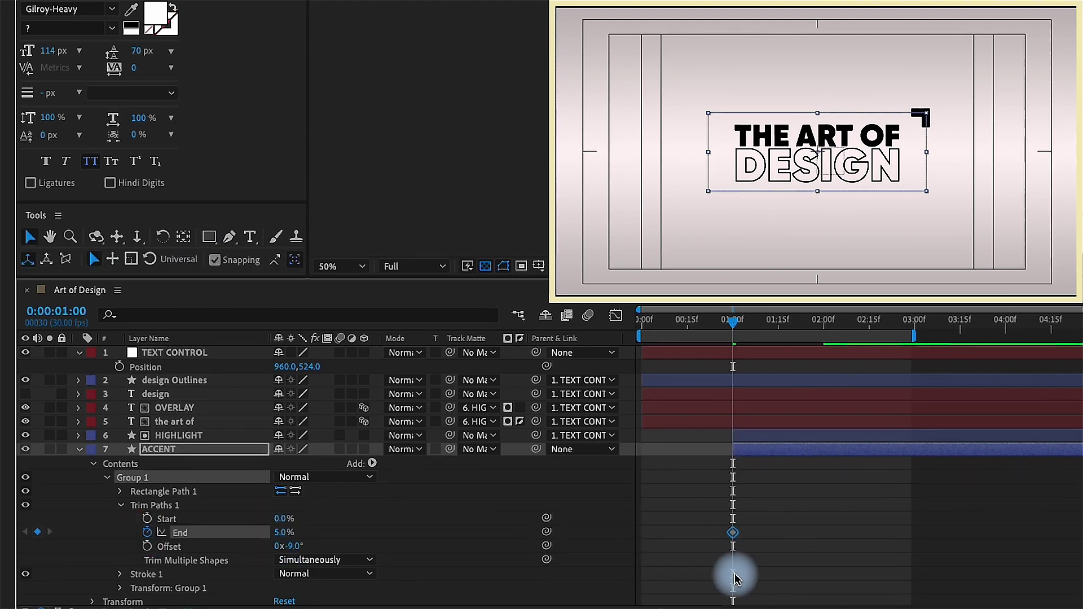
{"action": "left_click_drag", "start_coordinate": [733, 532], "coordinate": [805, 532]}
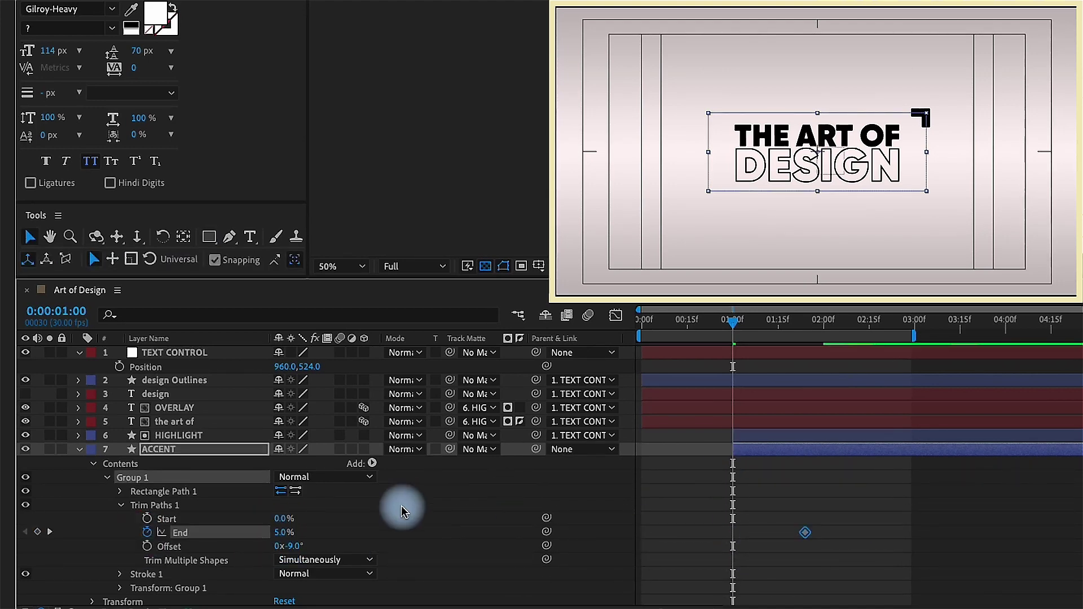
{"action": "left_click", "coordinate": [283, 532]}
{"action": "type", "text": "0"}
{"action": "key", "text": "Return"}
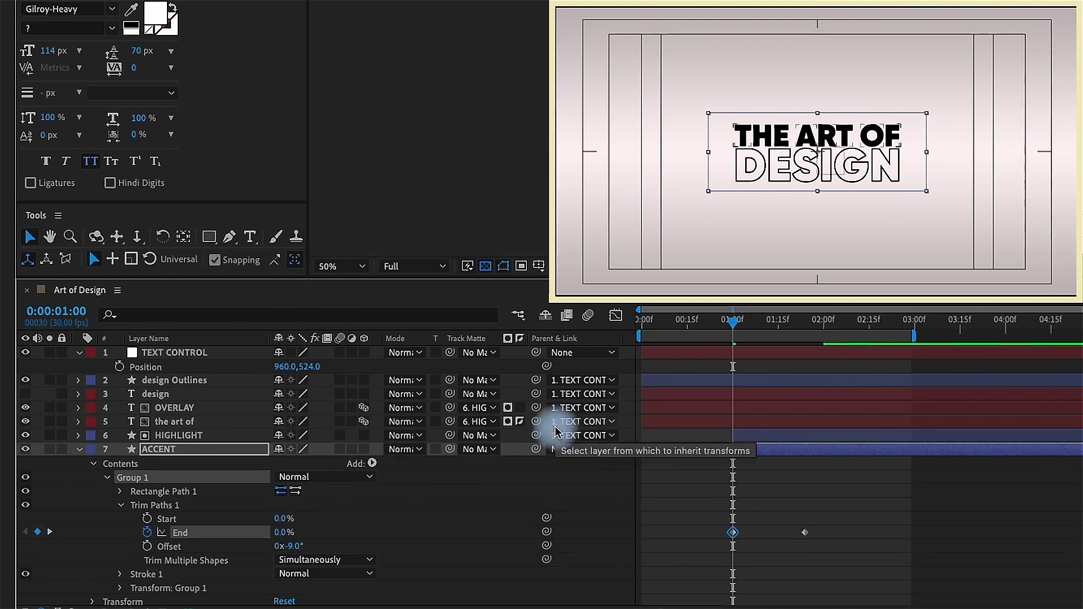
{"action": "key", "text": "space"}
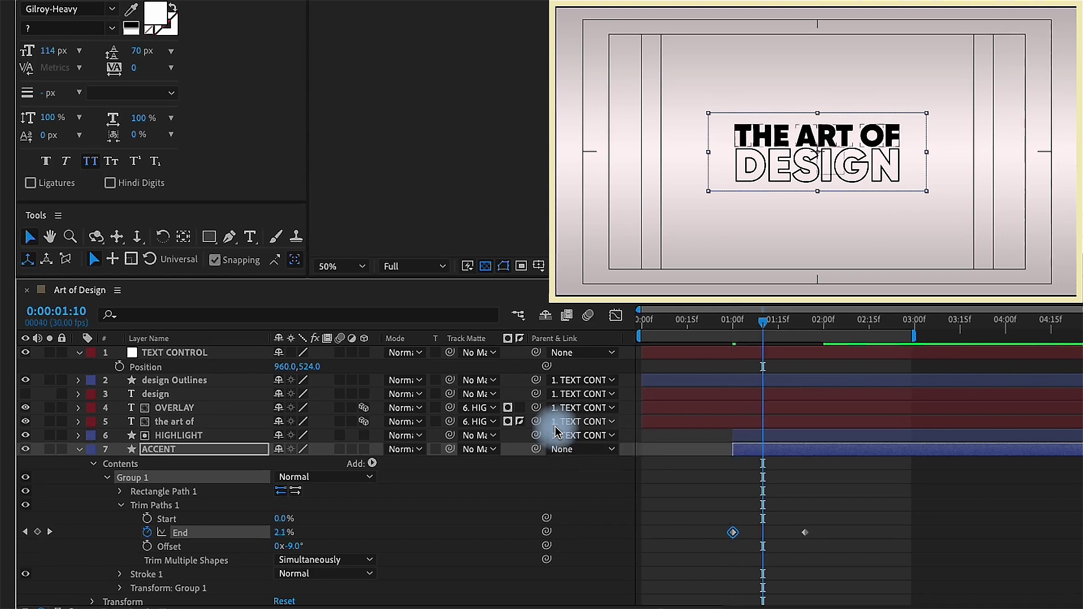
{"action": "left_click_drag", "start_coordinate": [805, 533], "coordinate": [825, 543]}
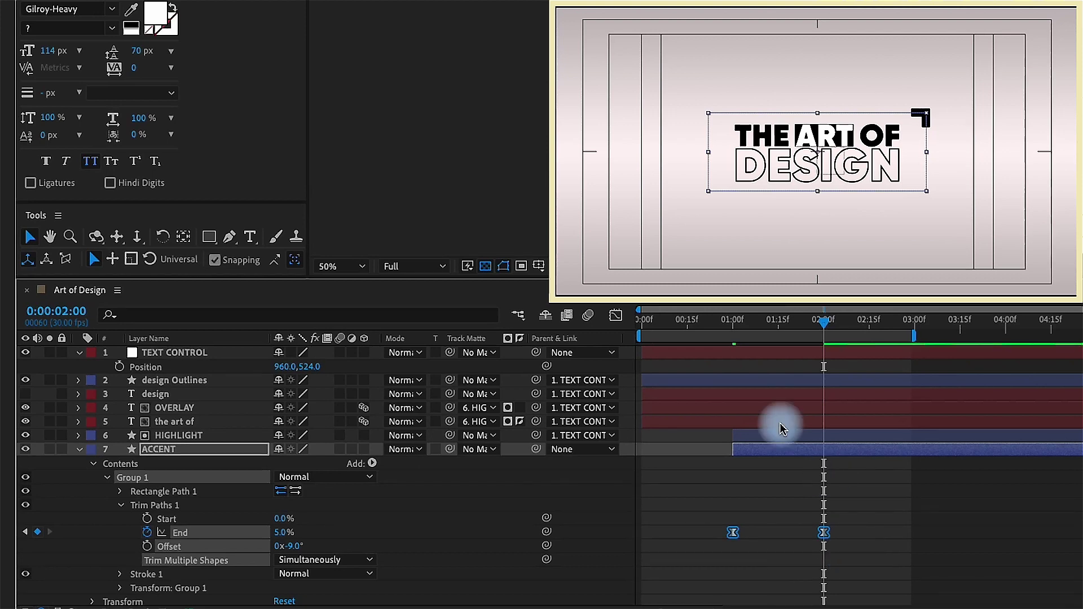
Ease the End keyframes in the graph editor and preview the corner bracket drawing on.
{"action": "left_click", "coordinate": [615, 319]}
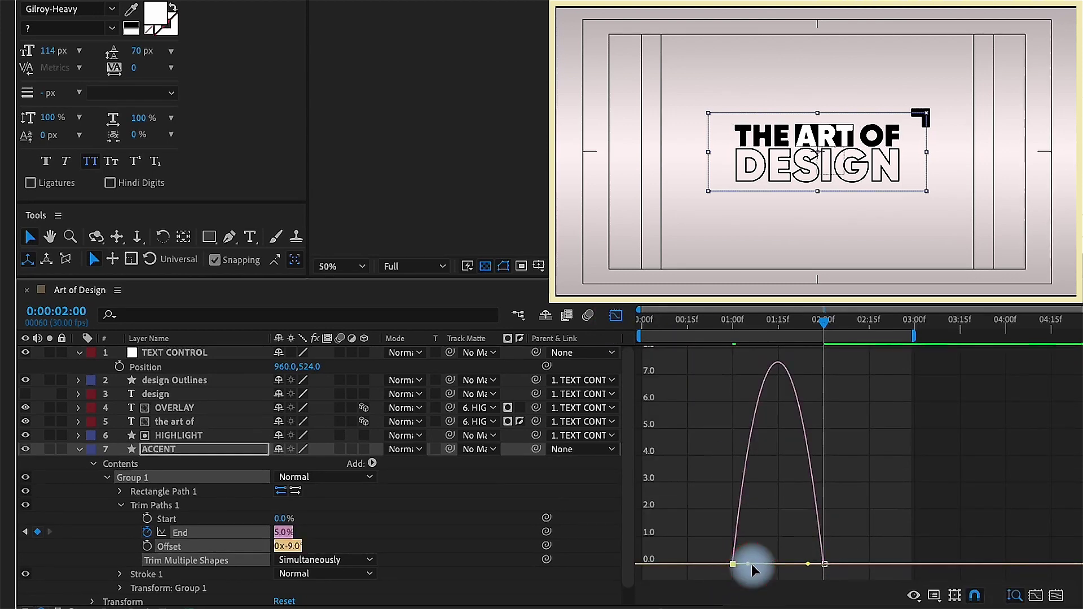
{"action": "left_click_drag", "start_coordinate": [749, 564], "coordinate": [826, 565]}
{"action": "left_click", "coordinate": [815, 564]}
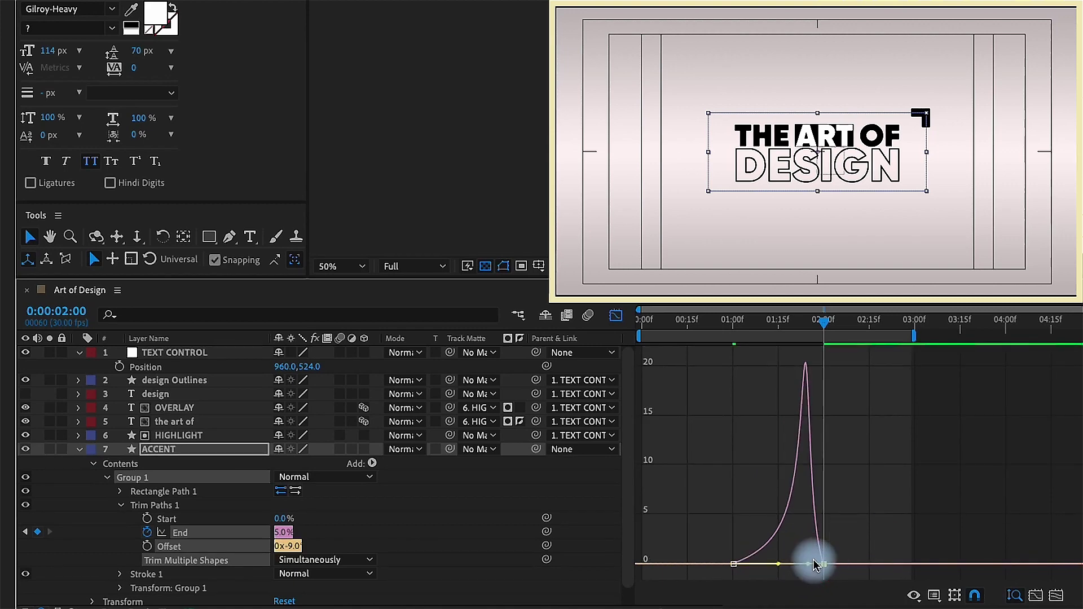
{"action": "left_click", "coordinate": [615, 322]}
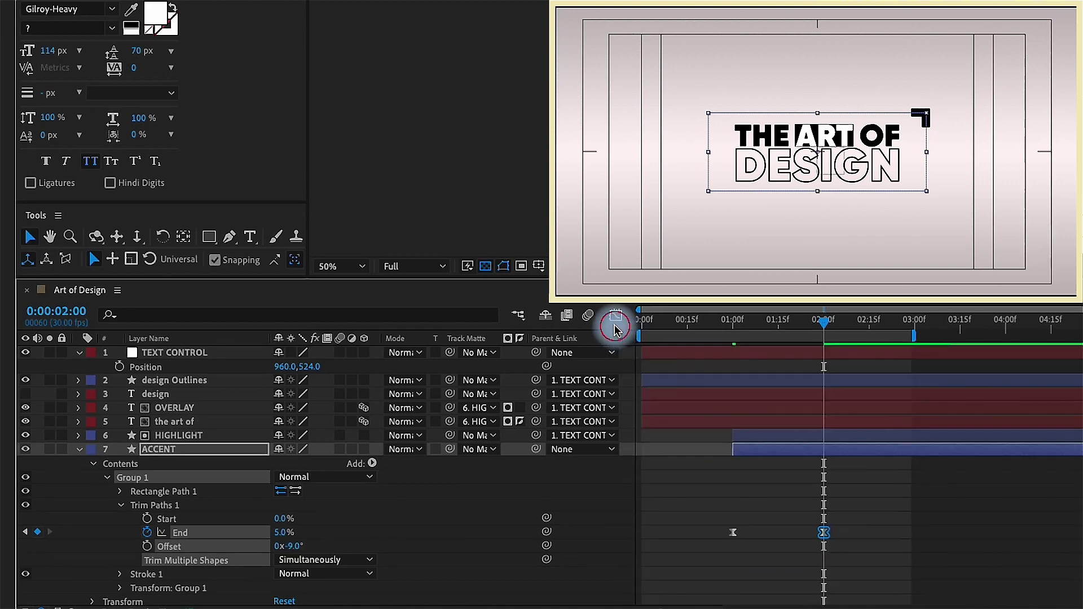
{"action": "left_click", "coordinate": [734, 321]}
{"action": "key", "text": "space"}
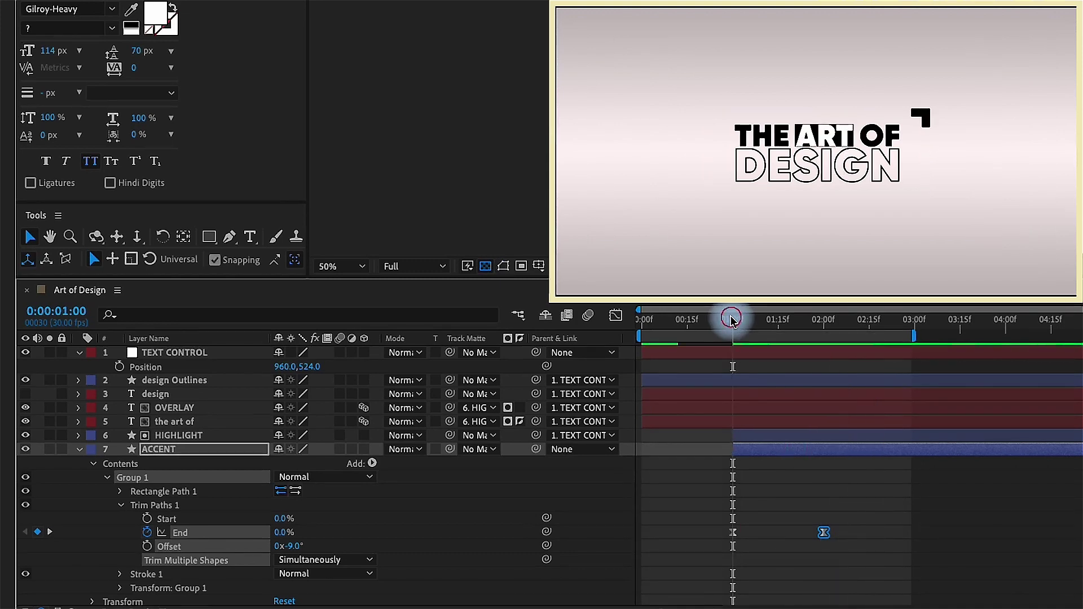
{"action": "key", "text": "space"}
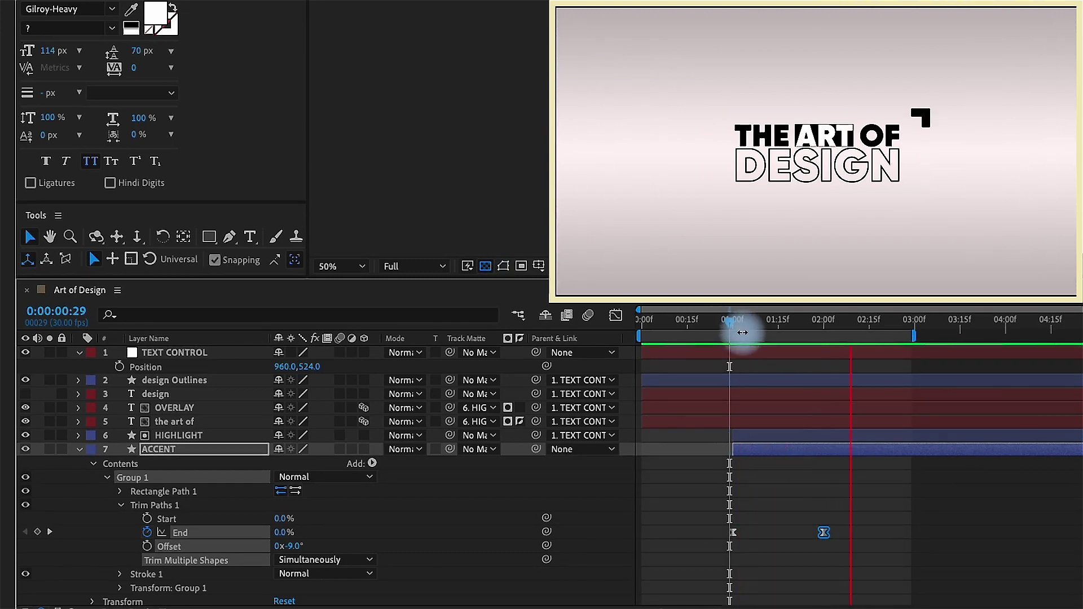
{"action": "key", "text": "space"}
{"action": "left_click_drag", "start_coordinate": [737, 327], "coordinate": [839, 325]}
Duplicate the accent's Group 1 as Group 2 and set its Trim Paths Offset to 171°.
{"action": "left_click", "coordinate": [104, 484]}
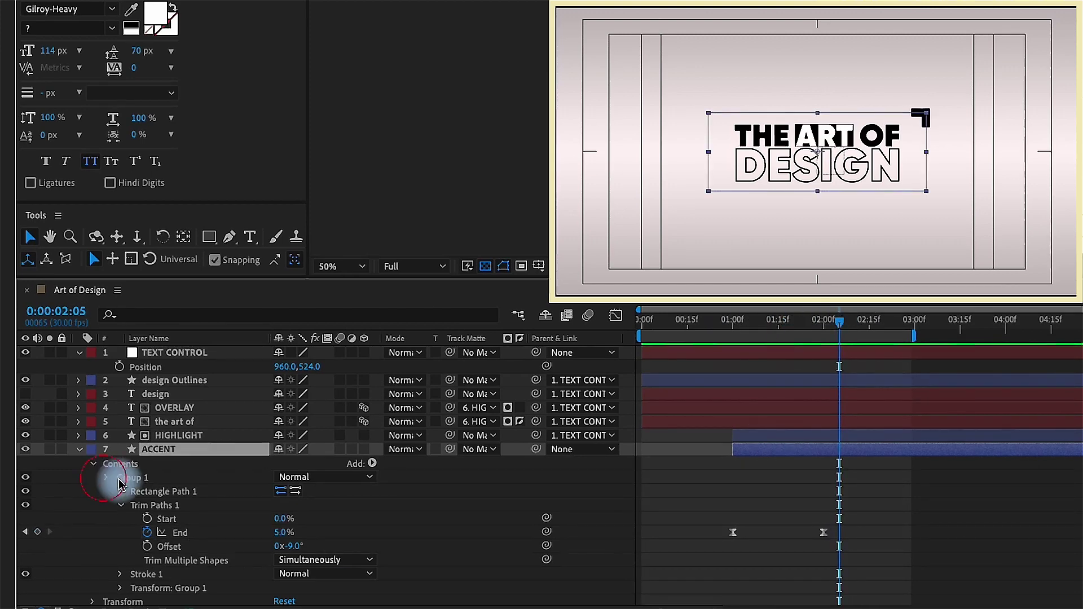
{"action": "left_click", "coordinate": [135, 484]}
{"action": "key", "text": "super+d"}
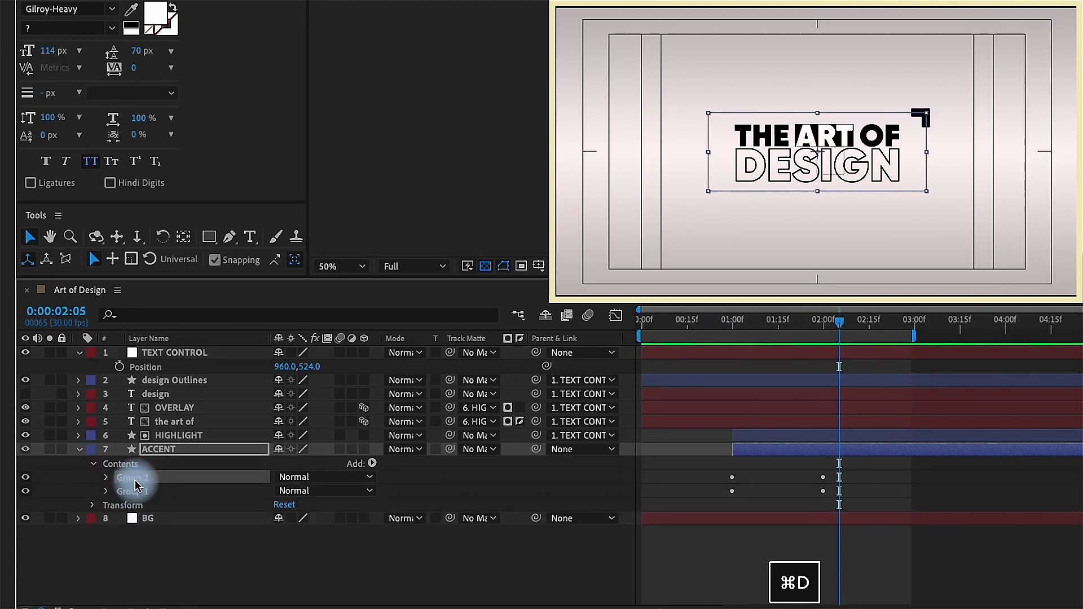
{"action": "left_click", "coordinate": [105, 477]}
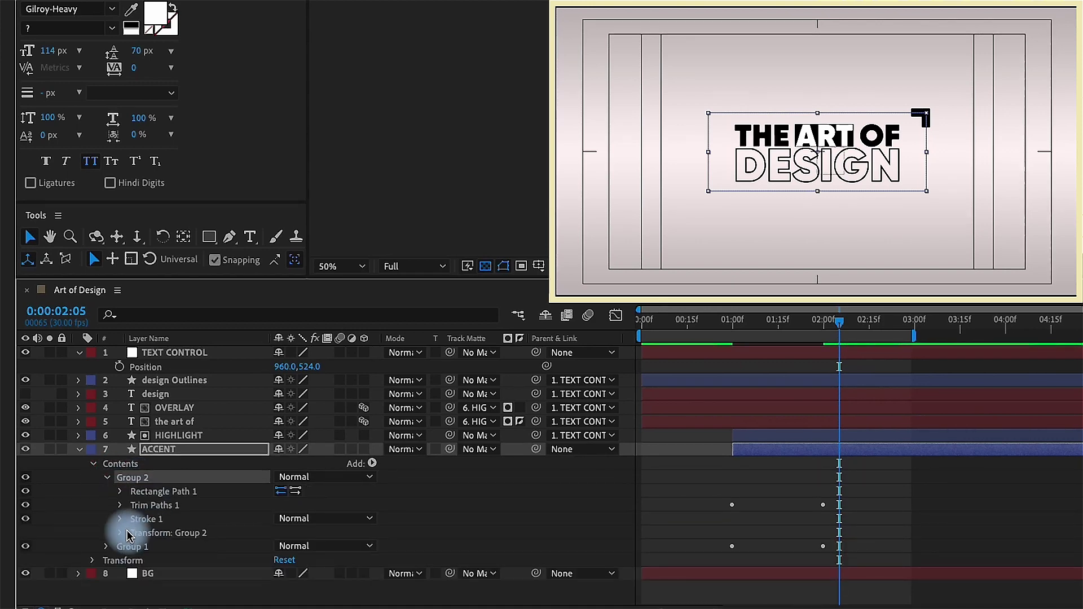
{"action": "left_click", "coordinate": [121, 506]}
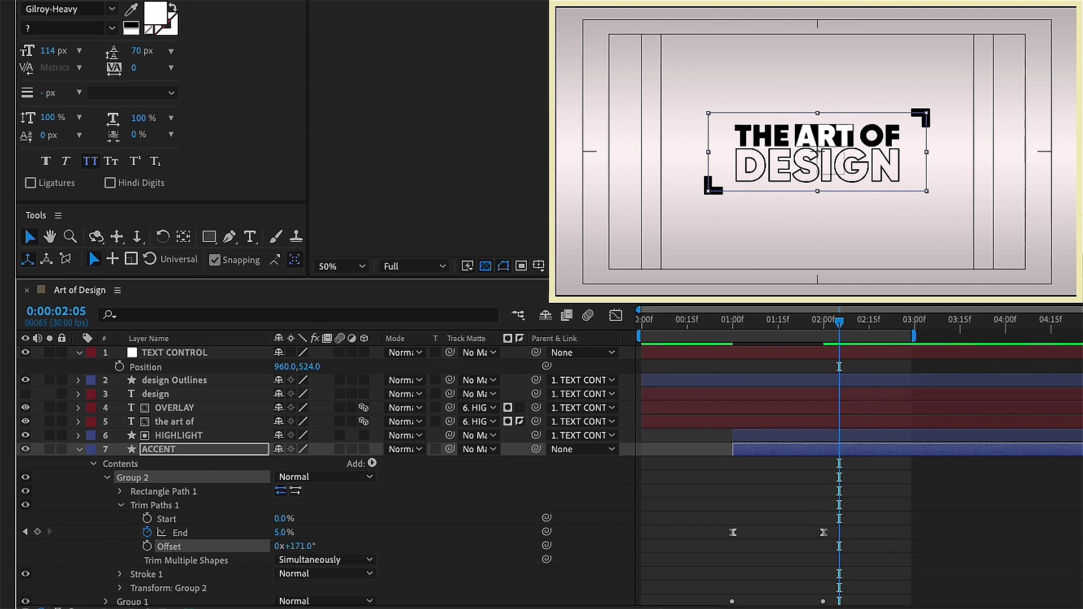
Show ACCENT's animated End properties and play back the full title animation.
{"action": "key", "text": "u"}
{"action": "left_click", "coordinate": [732, 468]}
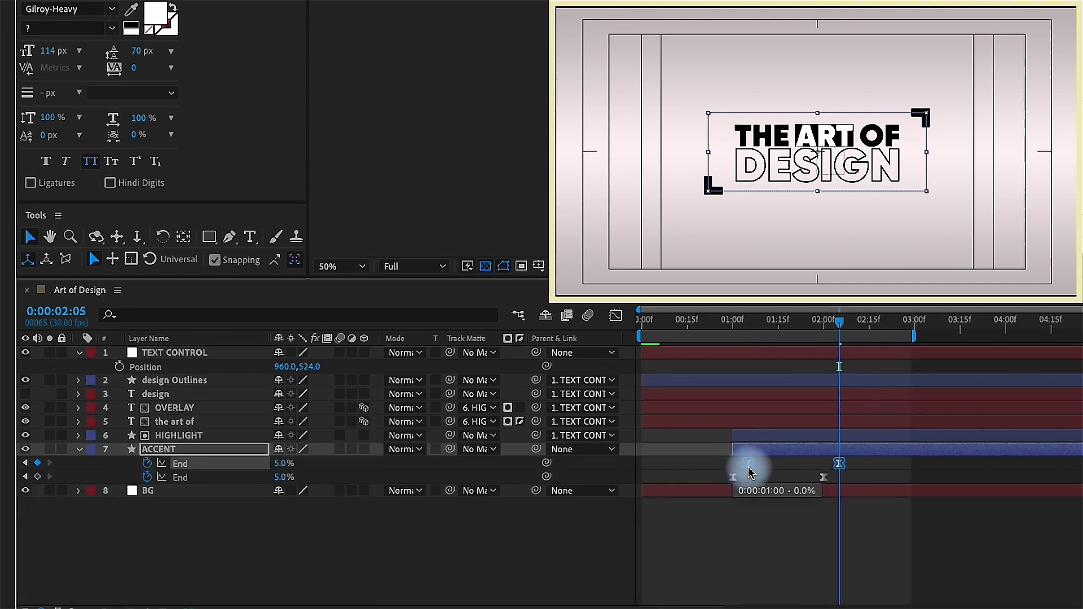
{"action": "key", "text": "space"}
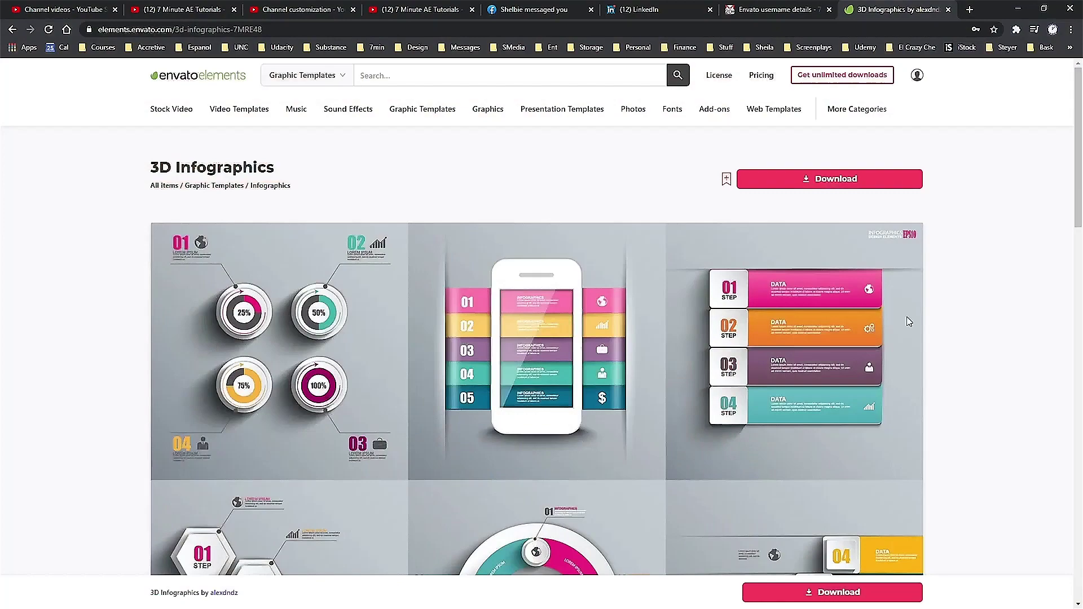
Browse Envato Elements sample pages and scroll down the royalty-free Music track list.
{"action": "scroll", "coordinate": [909, 321], "scroll_direction": "down", "scroll_amount": 7}
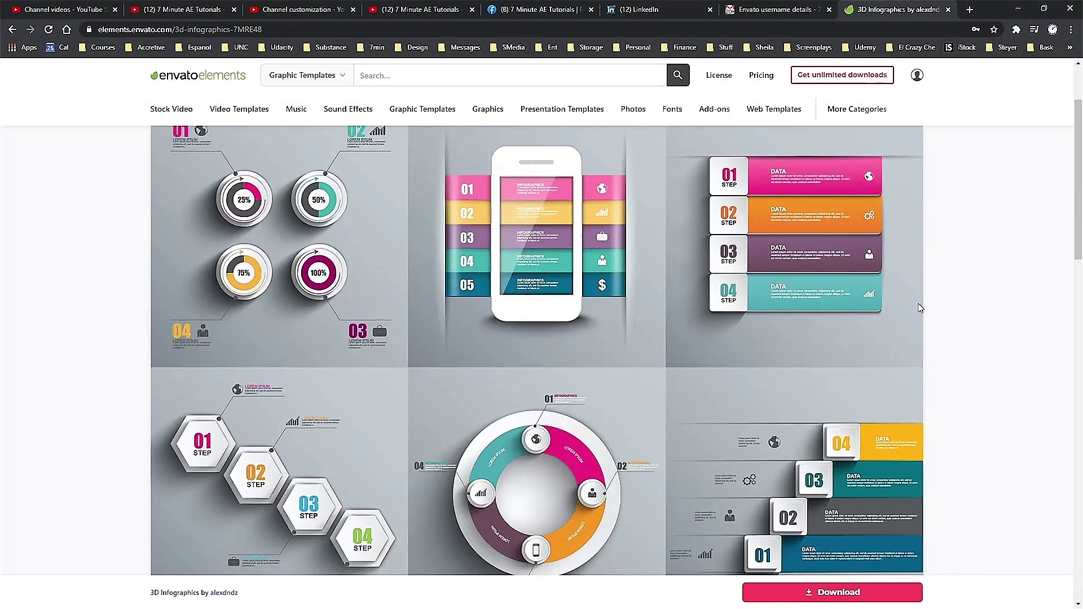
{"action": "scroll", "coordinate": [926, 299], "scroll_direction": "up", "scroll_amount": 5}
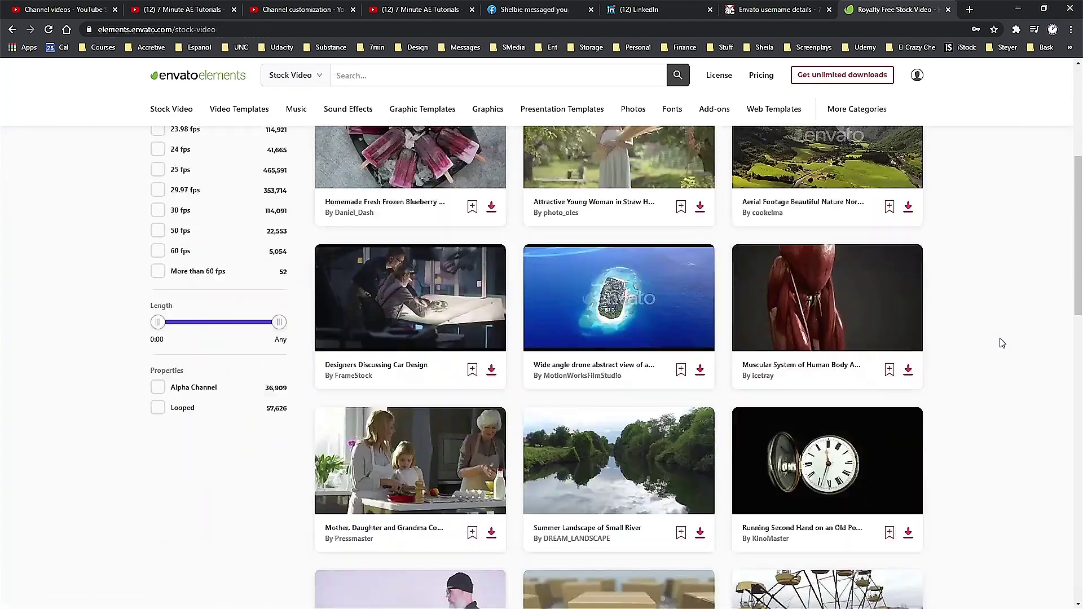
{"action": "scroll", "coordinate": [999, 344], "scroll_direction": "down", "scroll_amount": 4}
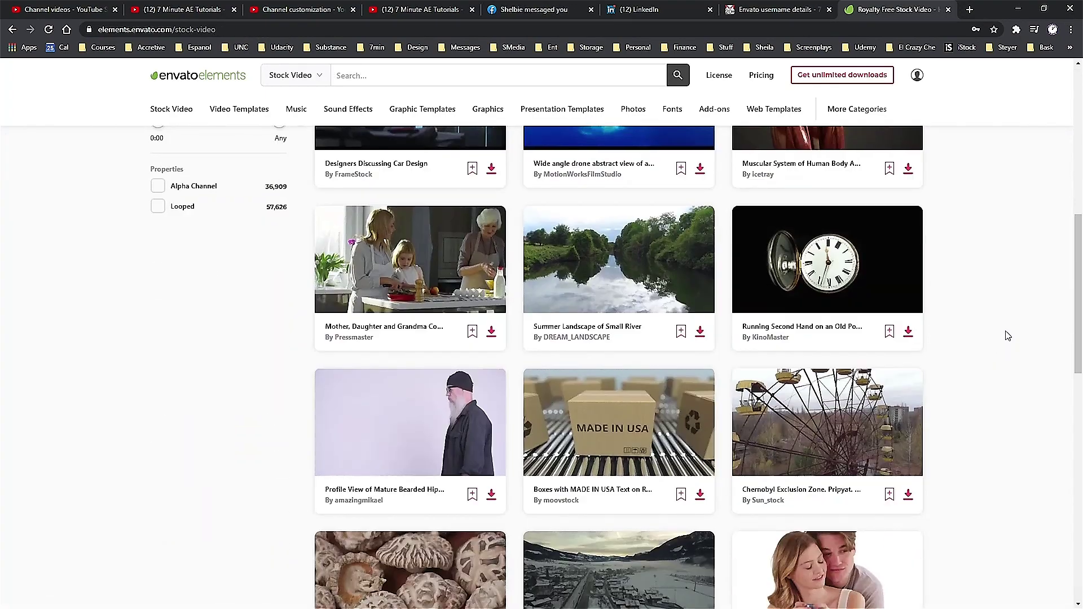
{"action": "scroll", "coordinate": [1008, 336], "scroll_direction": "down", "scroll_amount": 3}
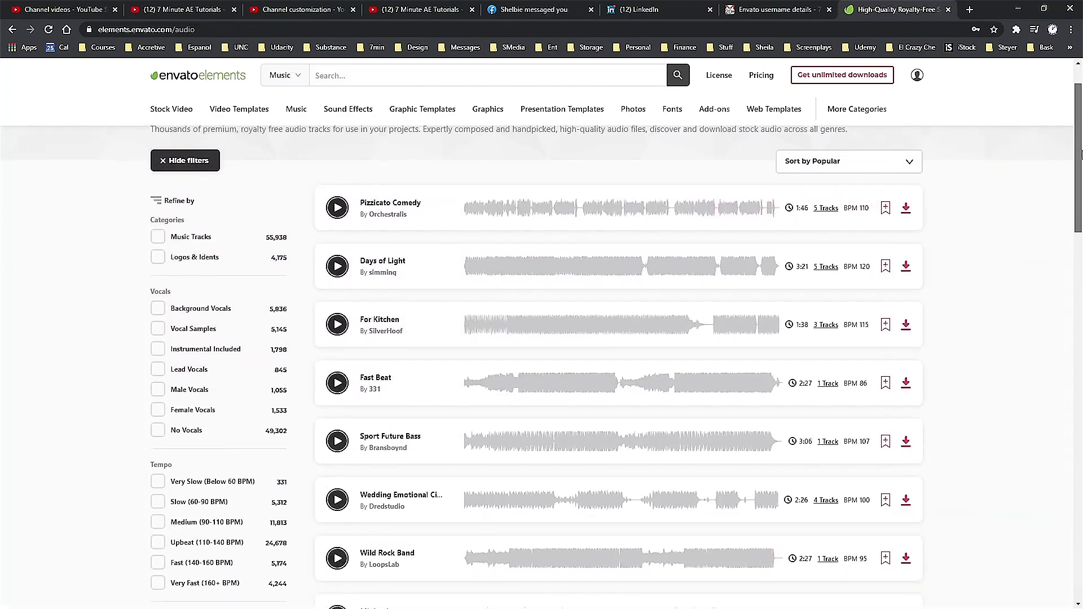
{"action": "left_click_drag", "start_coordinate": [1079, 153], "coordinate": [1071, 333]}
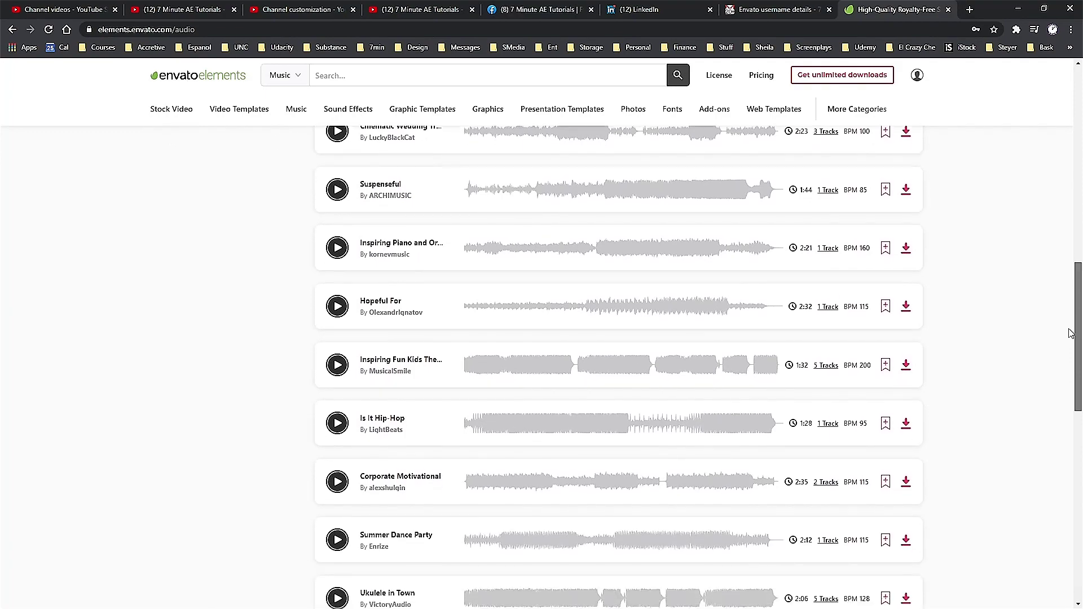
Open Sound Effects, preview Ice Skating Spins 3, and clear the Futuristic and Game Sounds filters.
{"action": "left_click", "coordinate": [348, 109]}
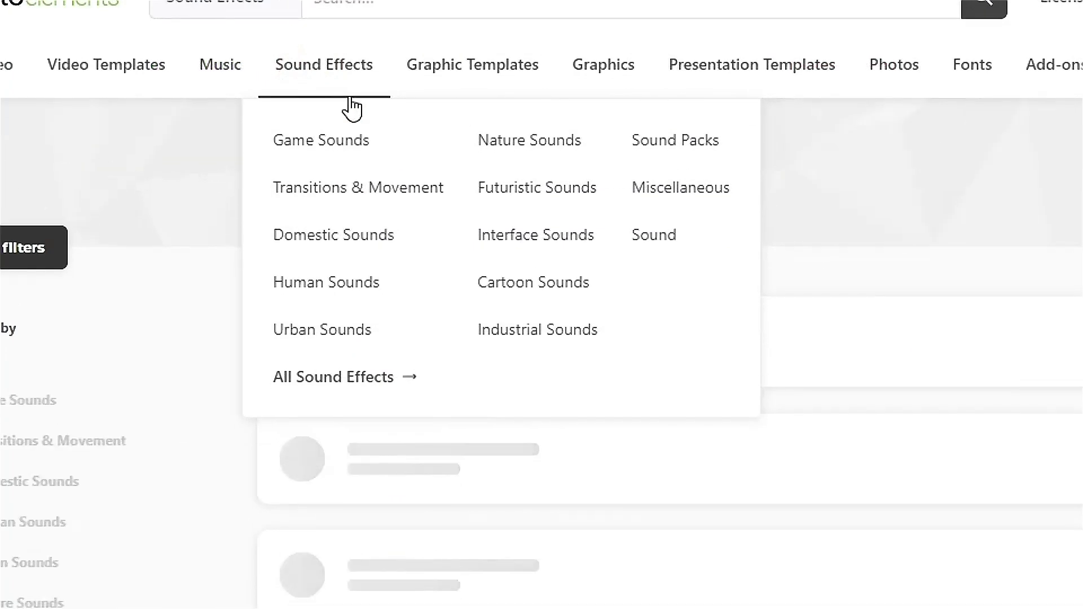
{"action": "scroll", "coordinate": [353, 299], "scroll_direction": "down", "scroll_amount": 8}
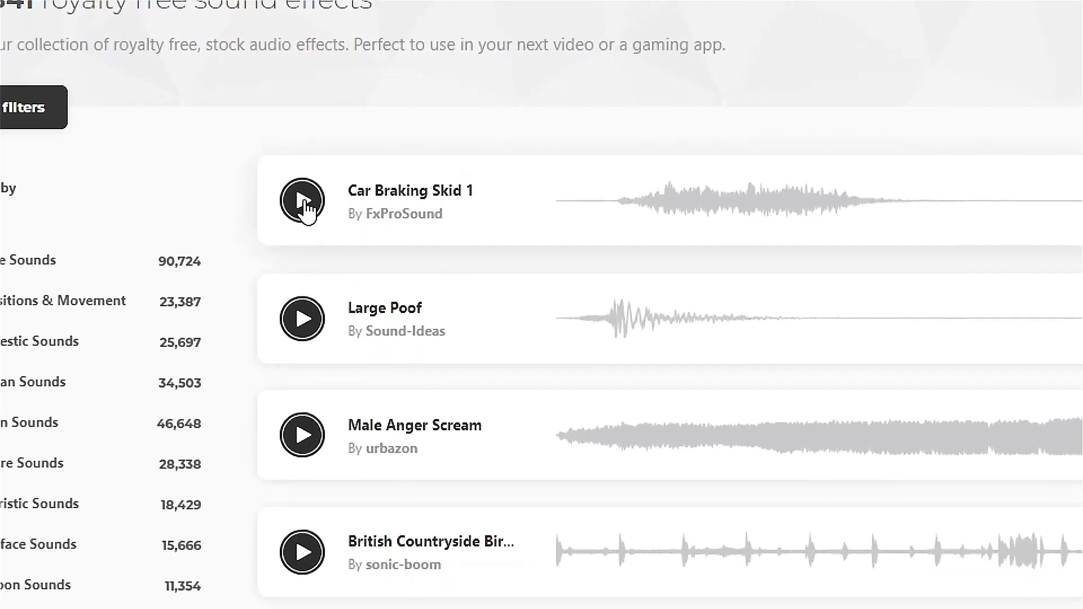
{"action": "left_click", "coordinate": [303, 364]}
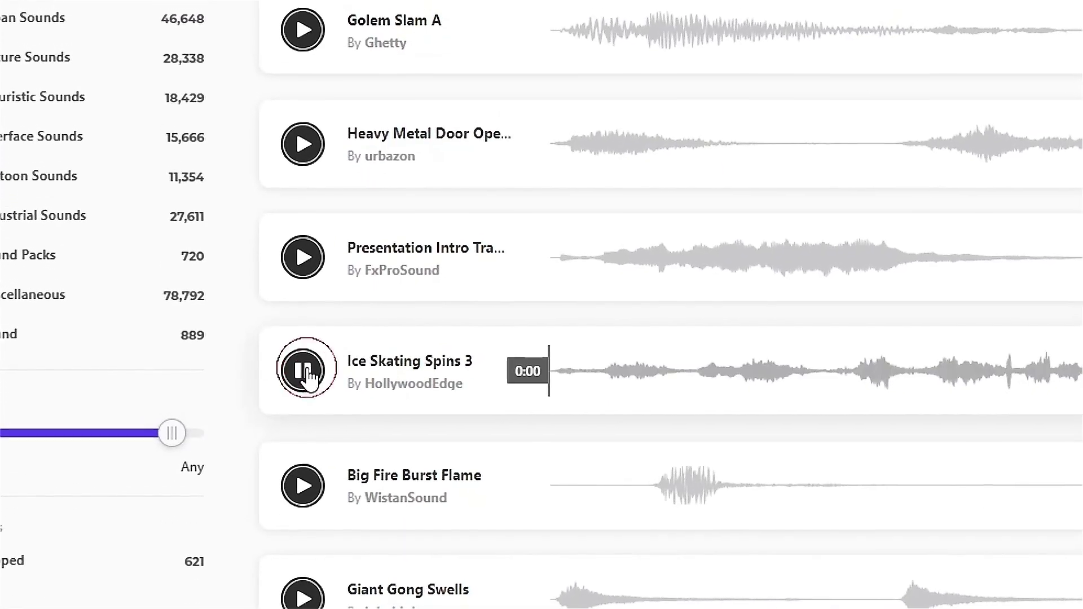
{"action": "left_click", "coordinate": [309, 389]}
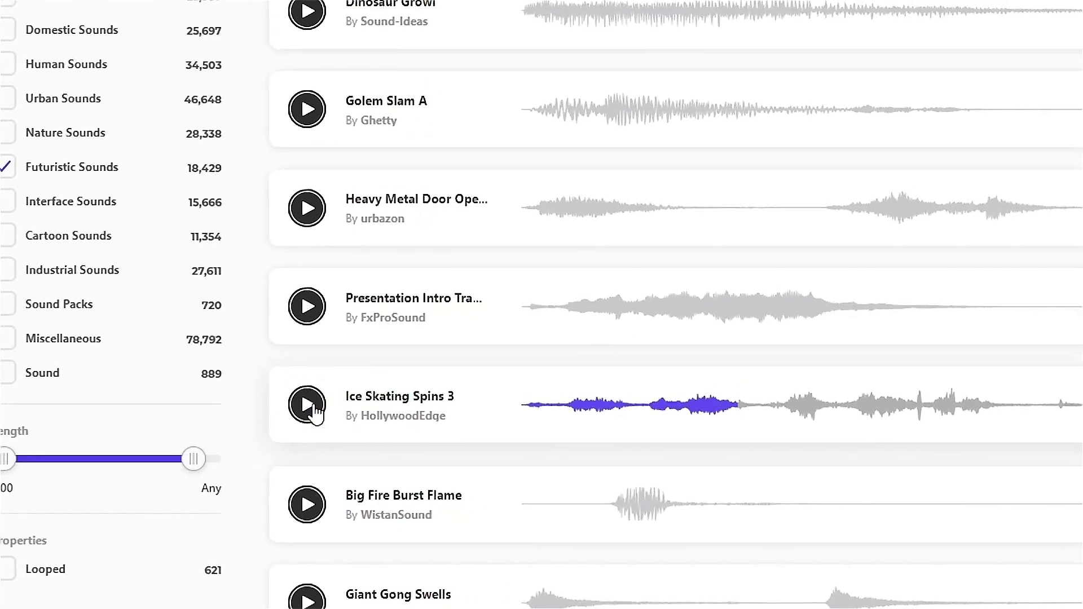
{"action": "left_click", "coordinate": [37, 210]}
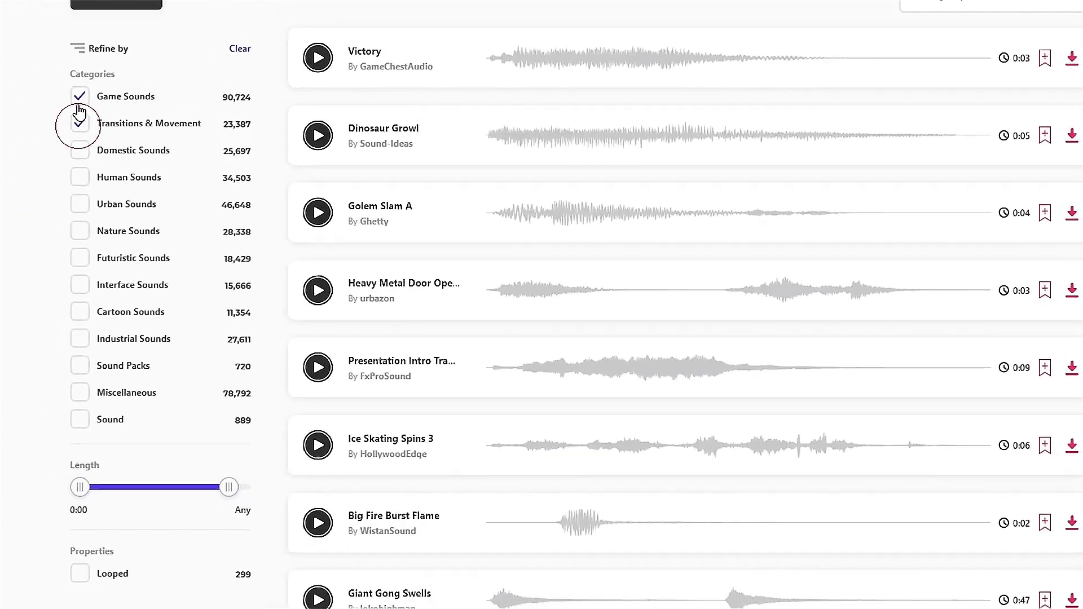
{"action": "left_click", "coordinate": [40, 27]}
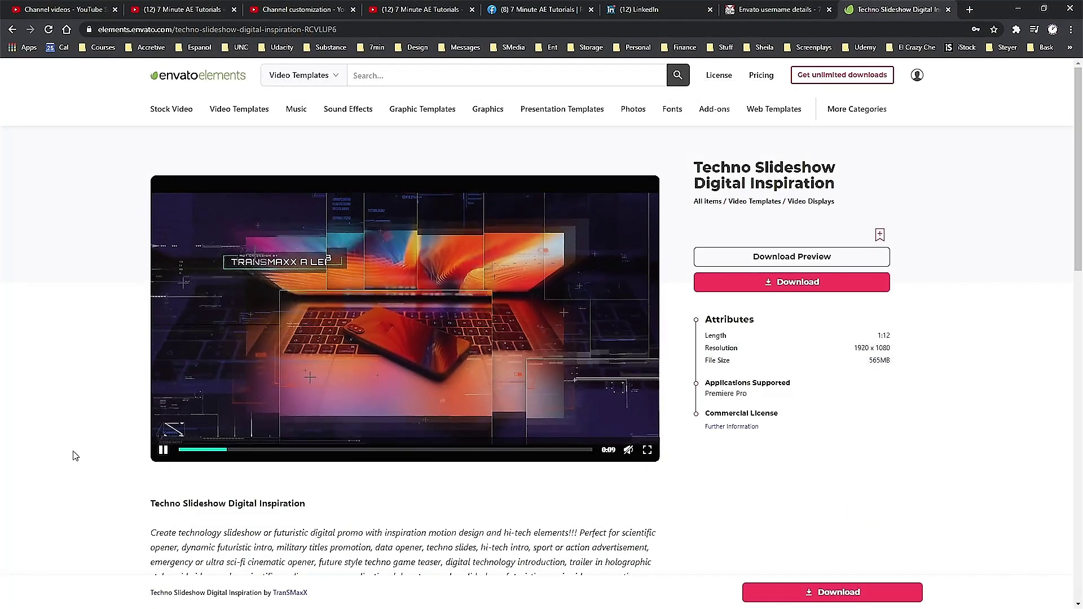
Step back through the viewed slideshow, logo and opener template pages to the Action Elements template.
{"action": "left_click", "coordinate": [11, 31]}
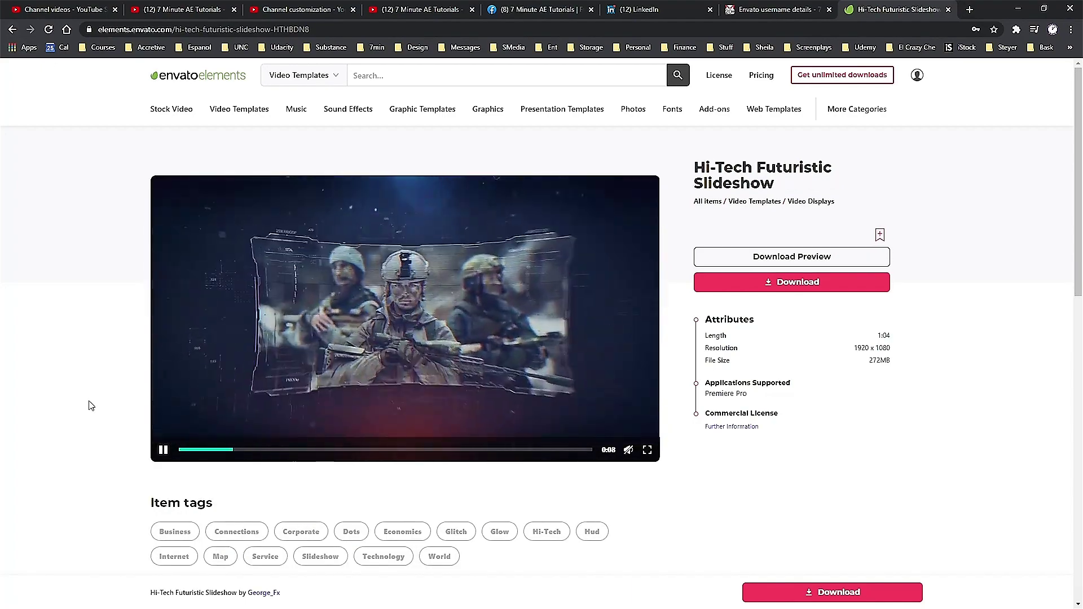
{"action": "key", "text": "alt+Left"}
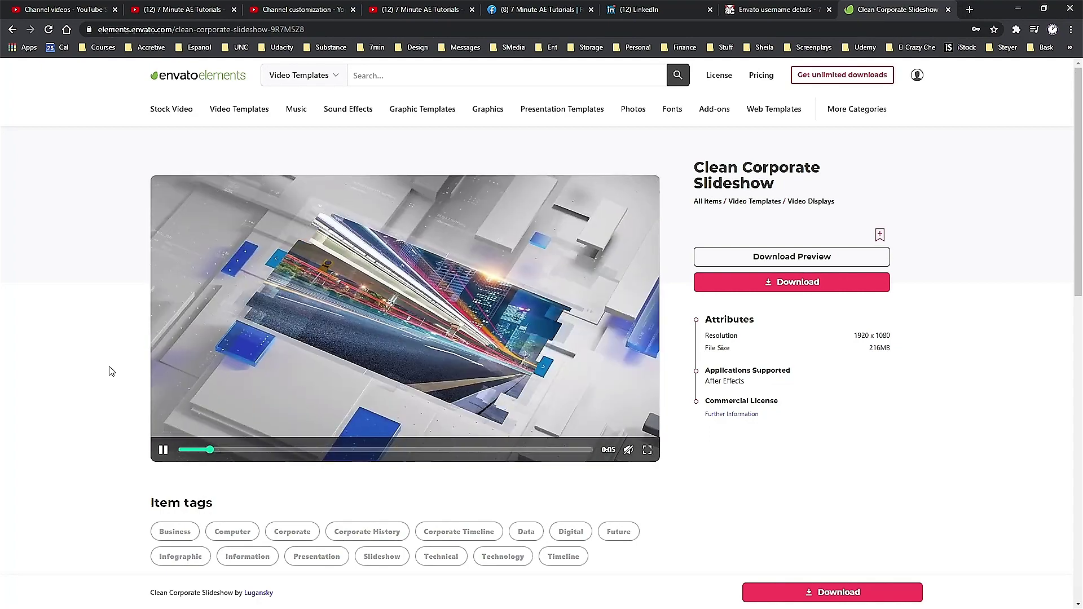
{"action": "key", "text": "alt+Left"}
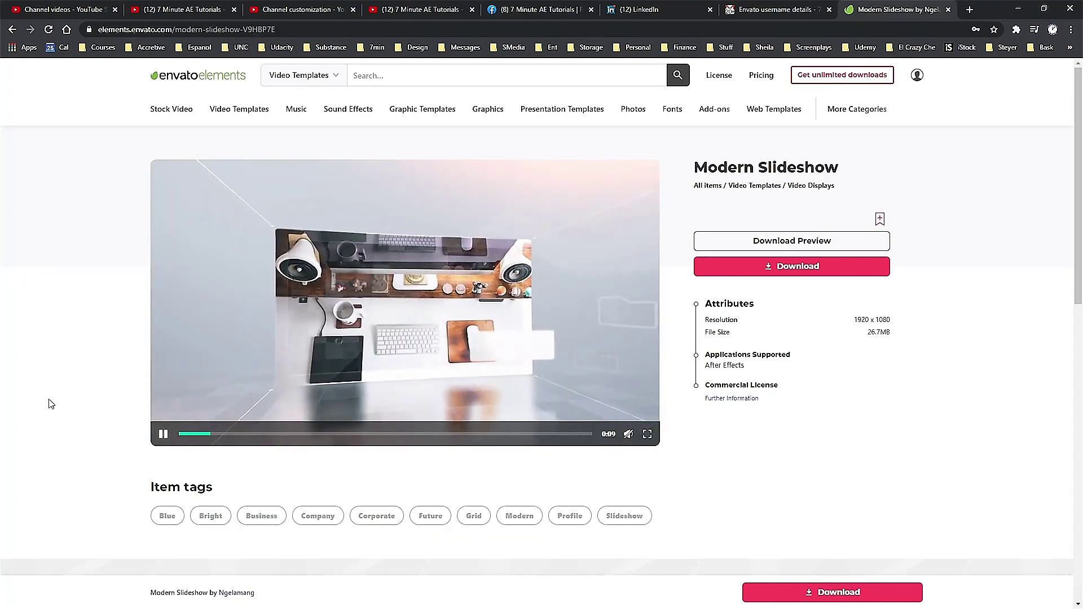
{"action": "key", "text": "alt+Left"}
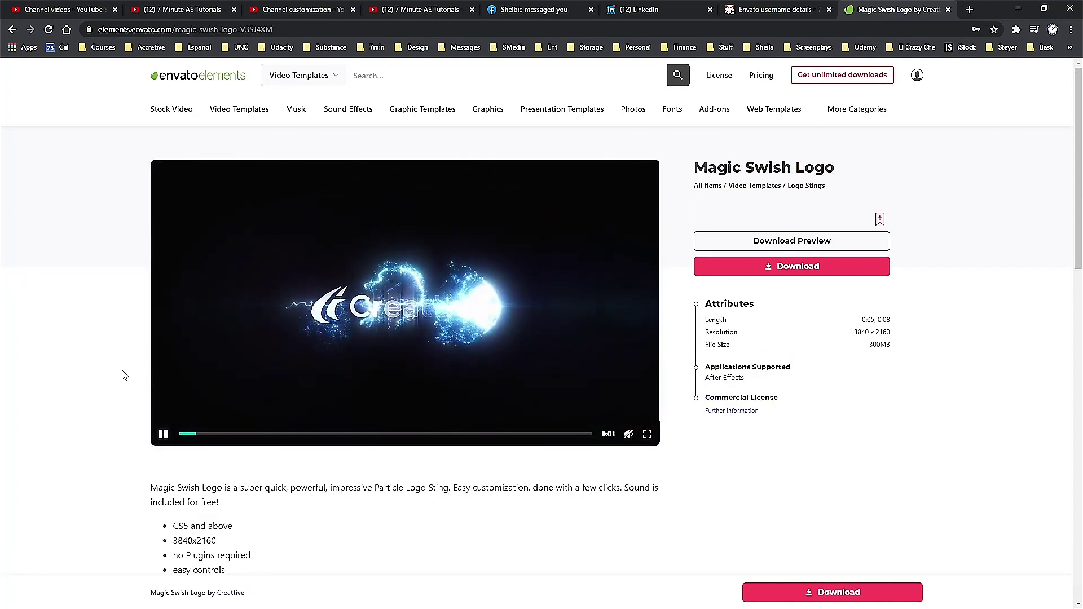
{"action": "key", "text": "alt+Left"}
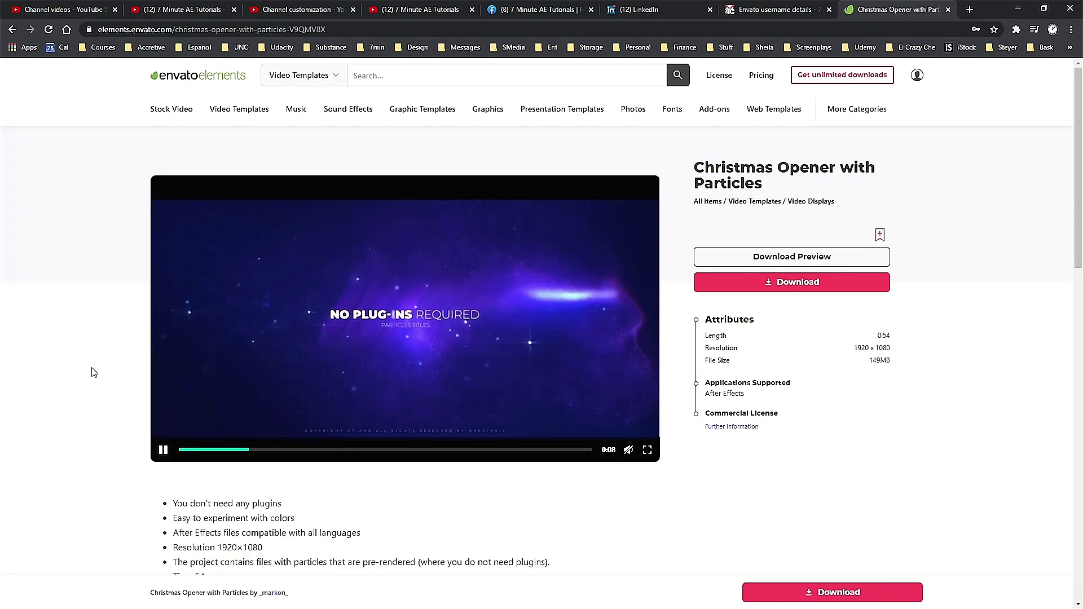
{"action": "key", "text": "alt+Left"}
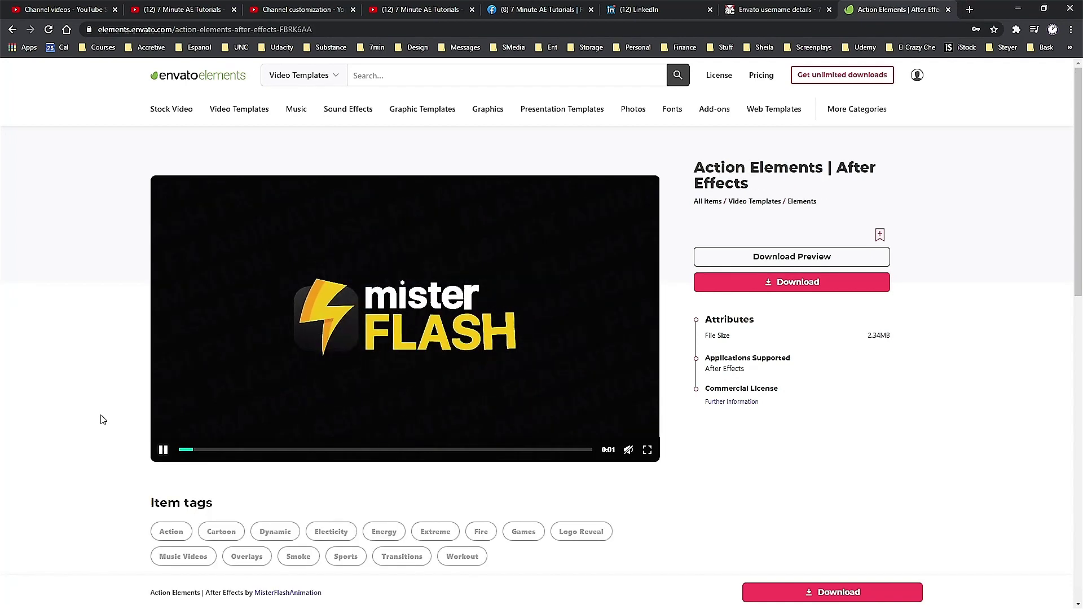